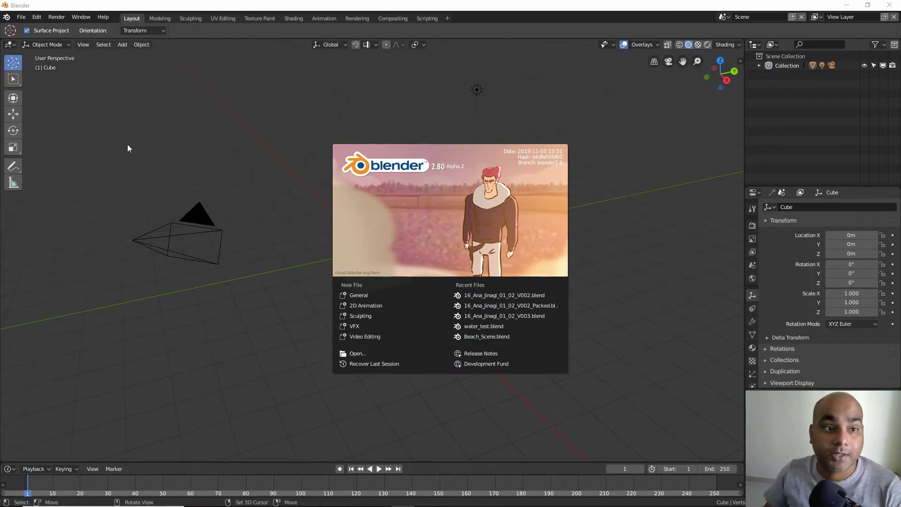
Dismiss the splash screen and show the viewport overlay settings, including the 3D Cursor option.
left_click(289, 205)
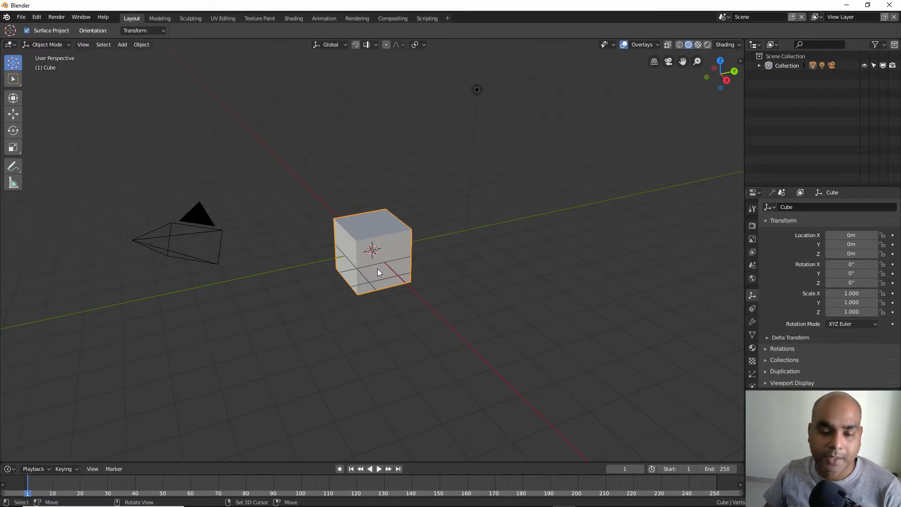
middle_click_drag(378, 269, 374, 266)
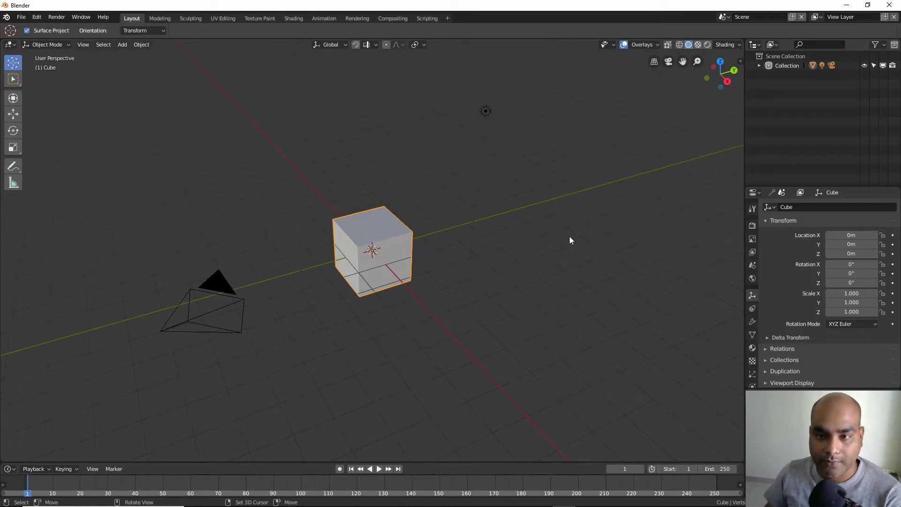
left_click(656, 46)
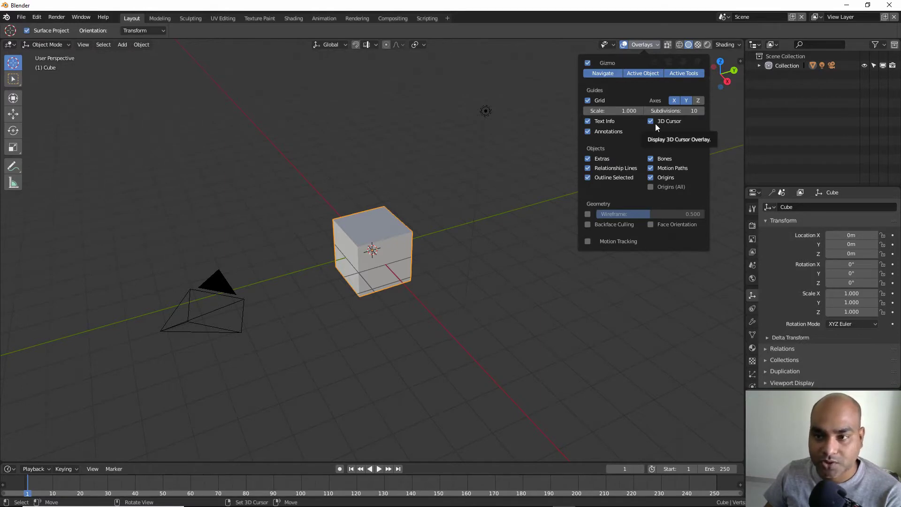
Close the Overlays popover and zoom out so the cube, camera and light are visible.
mouse_move(255, 152)
middle_mouse_down()
mouse_move(299, 151)
mouse_move(381, 230)
mouse_move(385, 245)
middle_mouse_up()
scroll(385, 245, "up", 2)
scroll(407, 243, "down", 2)
mouse_move(489, 235)
middle_mouse_down()
mouse_move(494, 227)
mouse_move(481, 249)
middle_mouse_up()
scroll(495, 227, "down", 2)
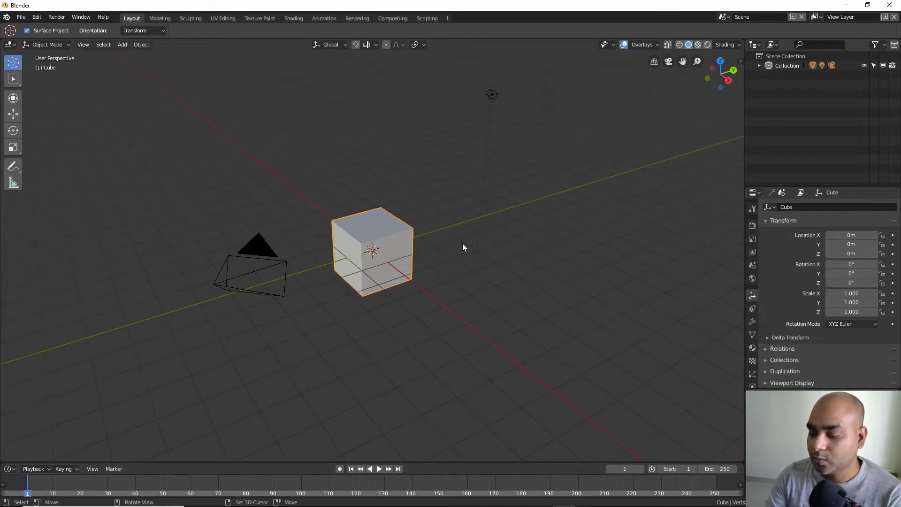
key("KP_7")
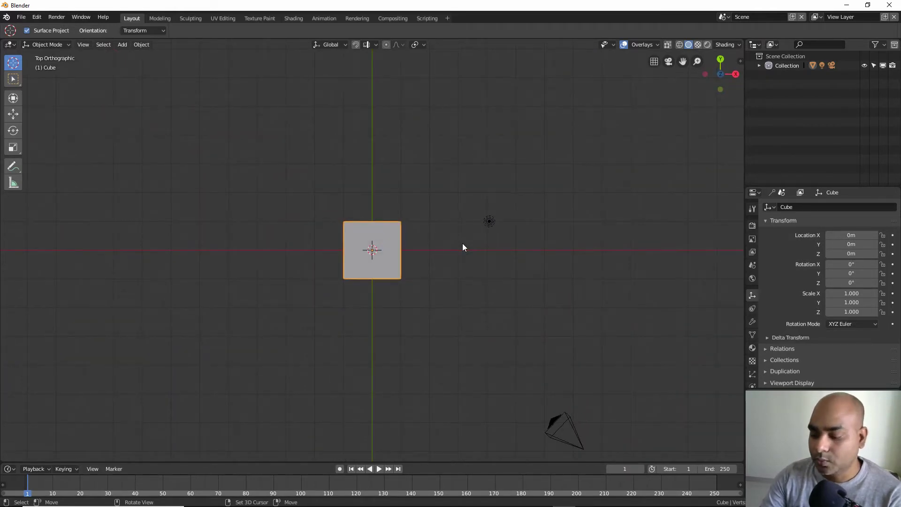
key("KP_1")
key("KP_3")
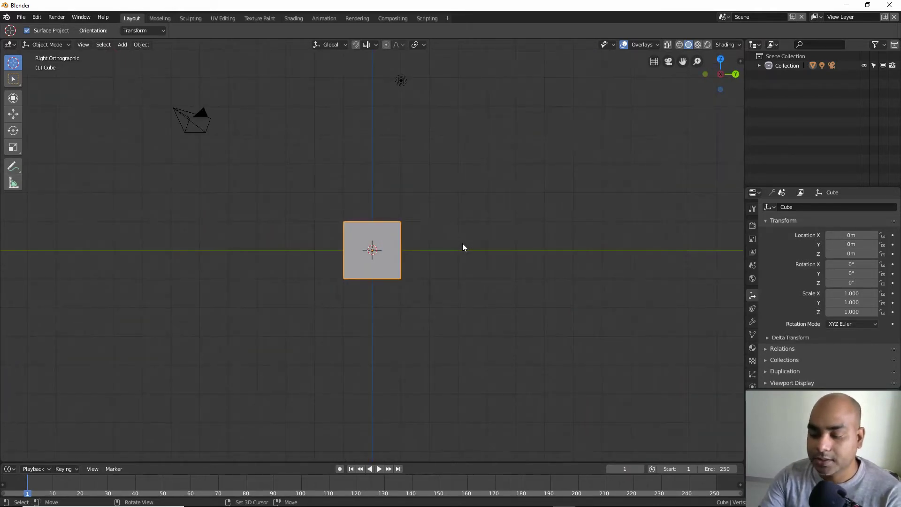
key("KP_7")
key("KP_1")
key("KP_3")
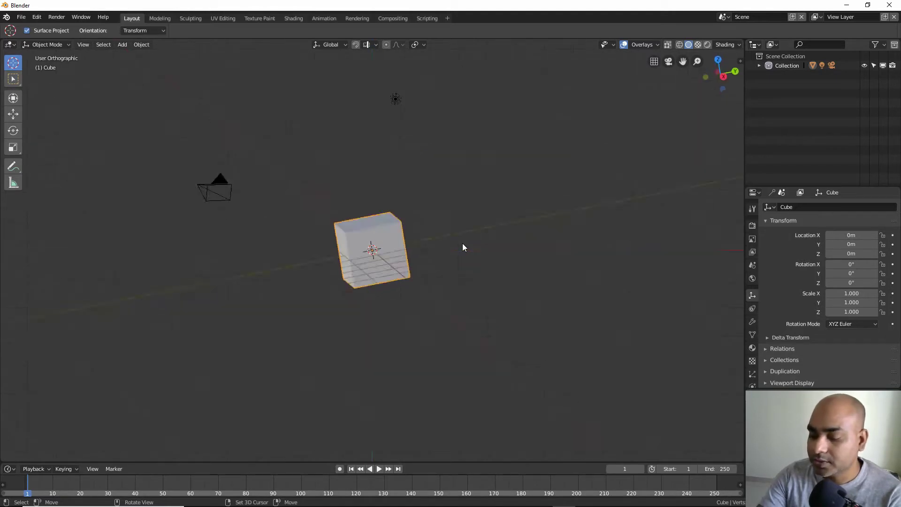
key("KP_7")
mouse_move(450, 282)
middle_mouse_down()
mouse_move(410, 192)
mouse_move(438, 267)
mouse_move(424, 246)
middle_mouse_up()
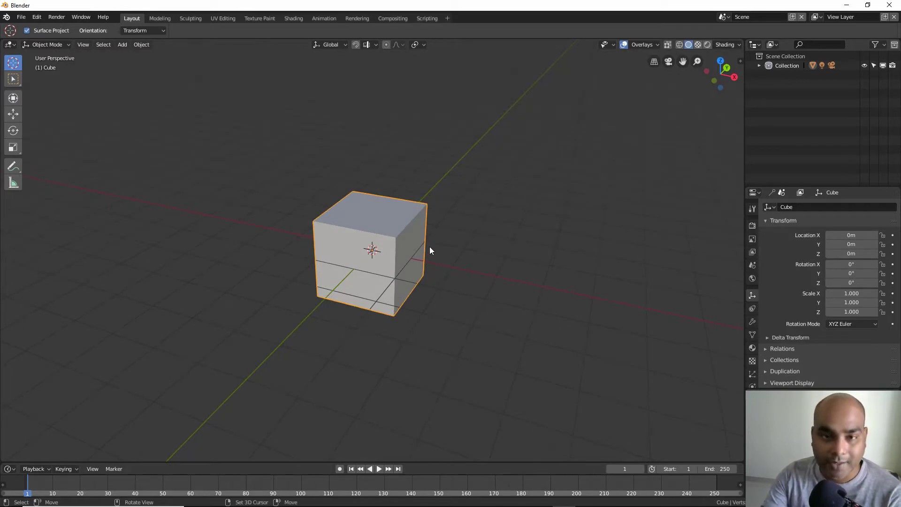
left_click(36, 17)
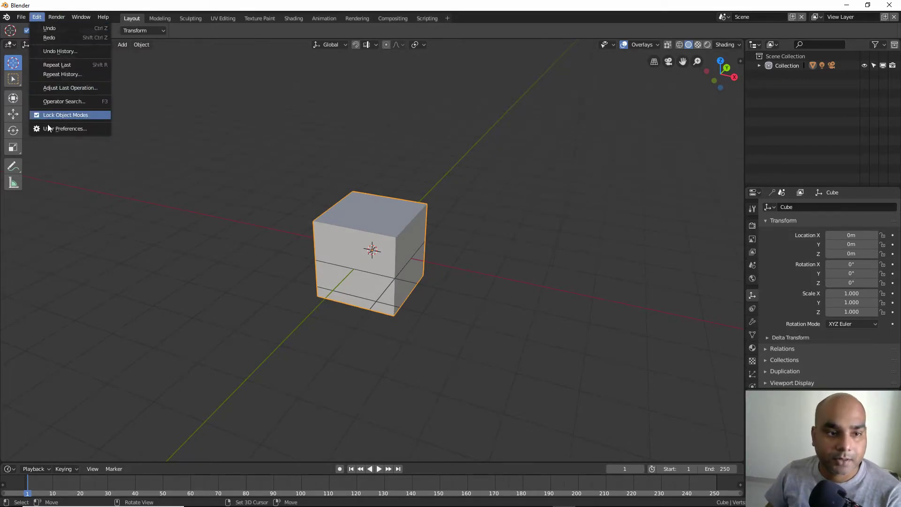
left_click(75, 129)
left_click_drag(153, 23, 226, 52)
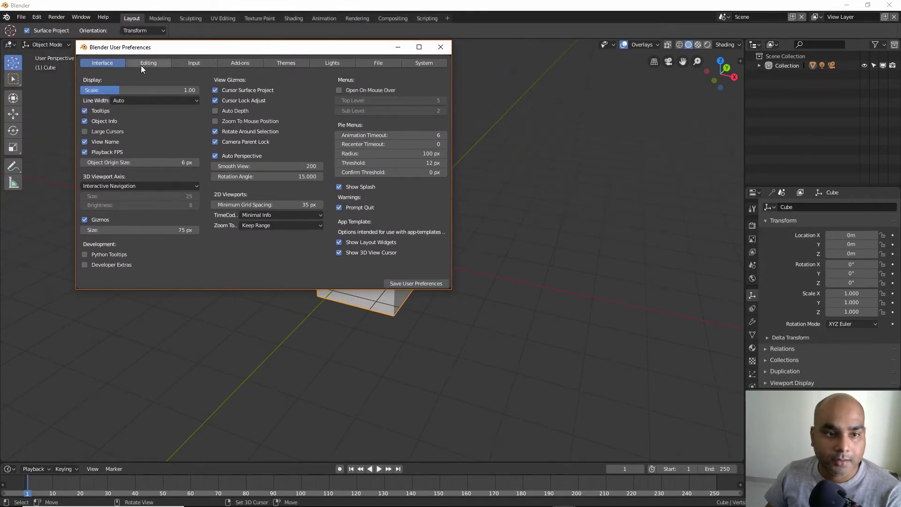
left_click(200, 65)
scroll(130, 200, "down", 1)
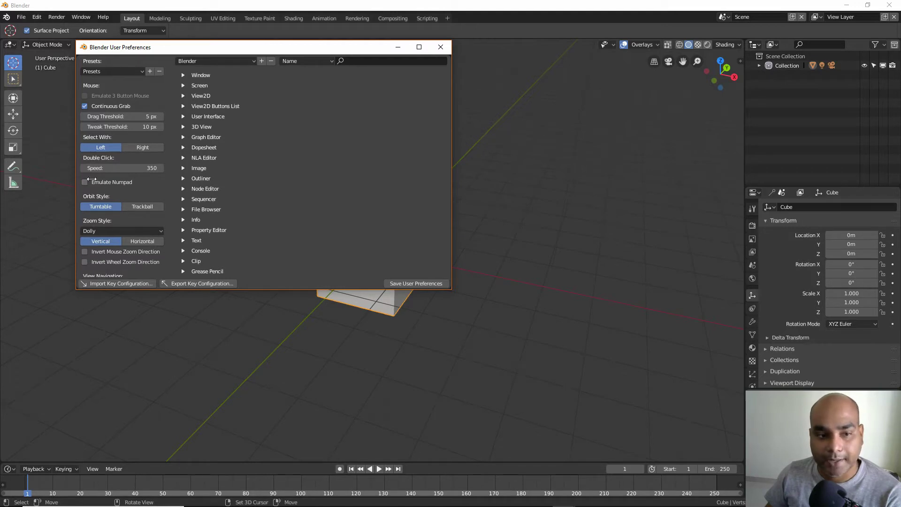
left_click(440, 47)
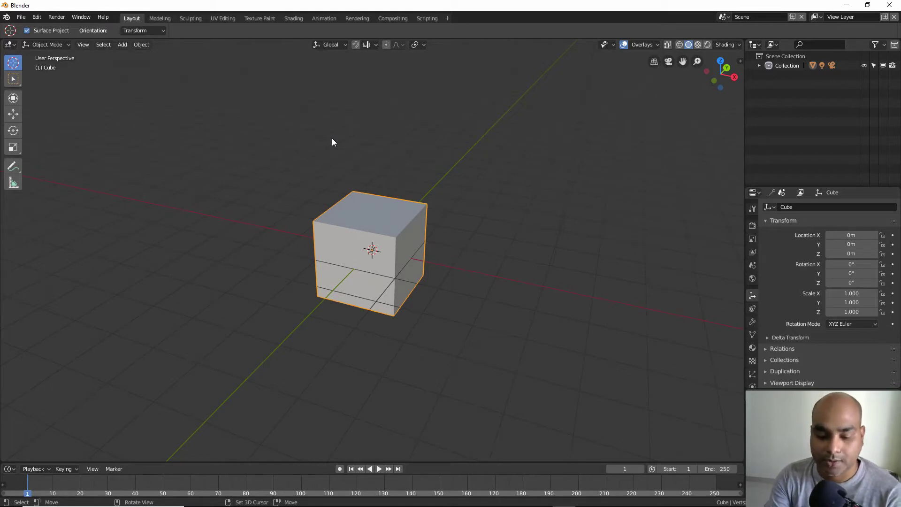
Bring the camera and light into view and select the lamp.
mouse_move(305, 163)
middle_mouse_down()
mouse_move(485, 241)
mouse_move(480, 233)
mouse_move(417, 255)
mouse_move(419, 242)
mouse_move(410, 239)
middle_mouse_up()
scroll(474, 237, "down", 2)
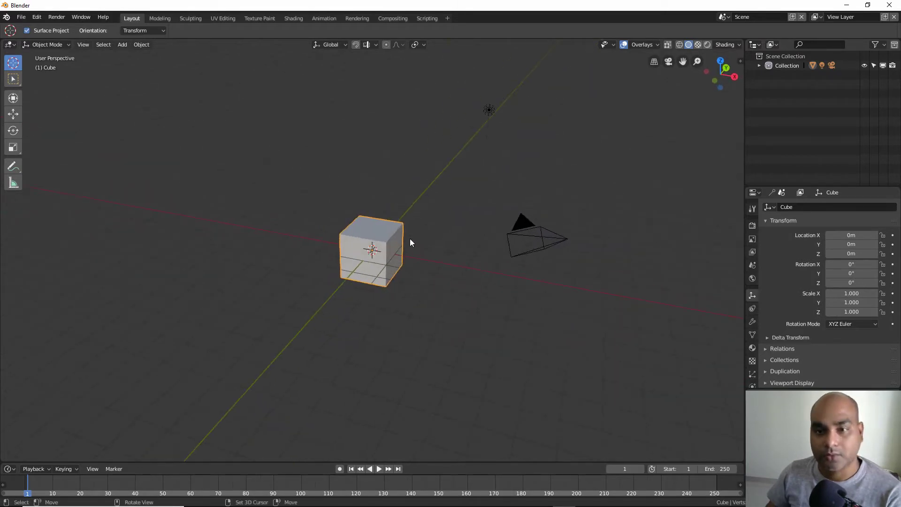
left_click(488, 110)
Drop the 3D cursor on the grid to the left of the cube.
mouse_move(498, 129)
middle_mouse_down()
mouse_move(440, 234)
mouse_move(357, 274)
middle_mouse_up()
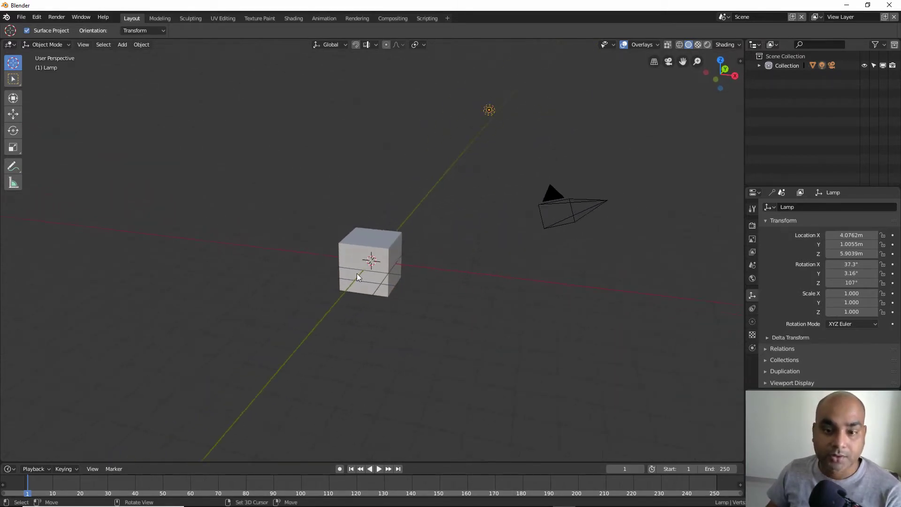
scroll(371, 269, "up", 4)
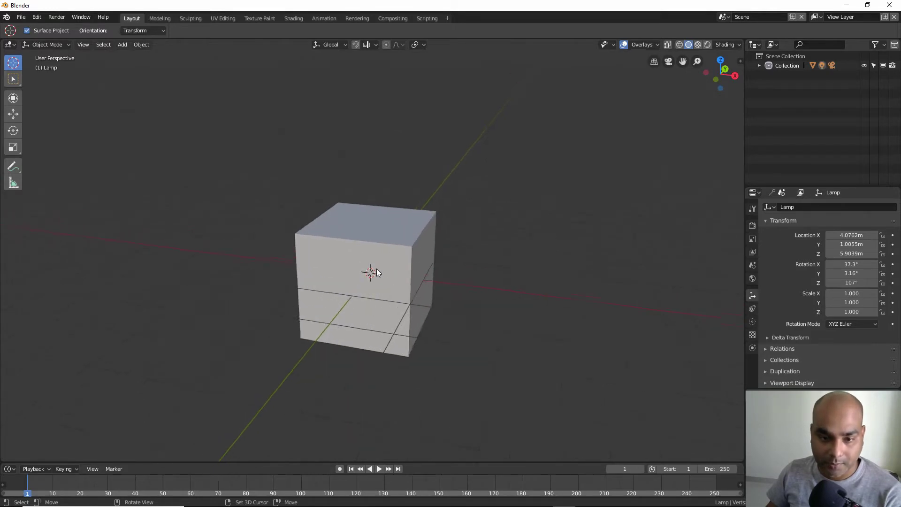
scroll(376, 269, "up", 1)
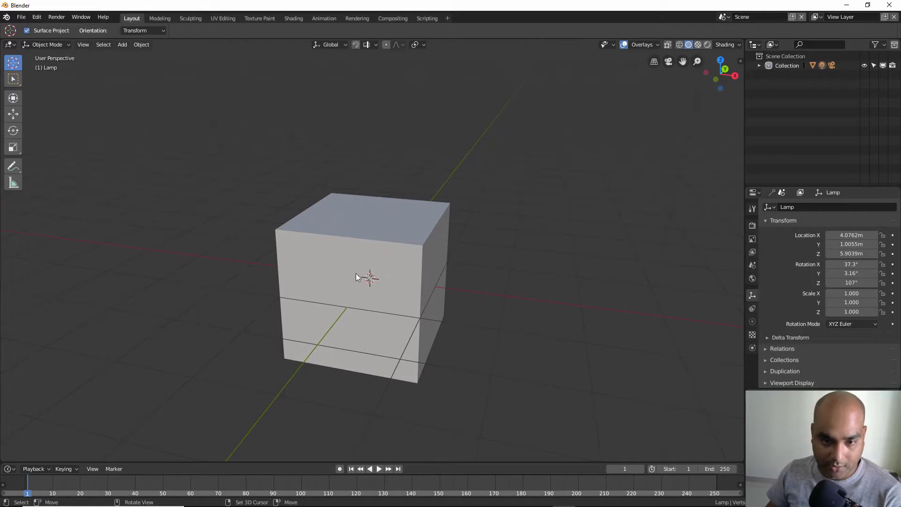
scroll(412, 259, "down", 4)
middle_click_drag(393, 279, 390, 268)
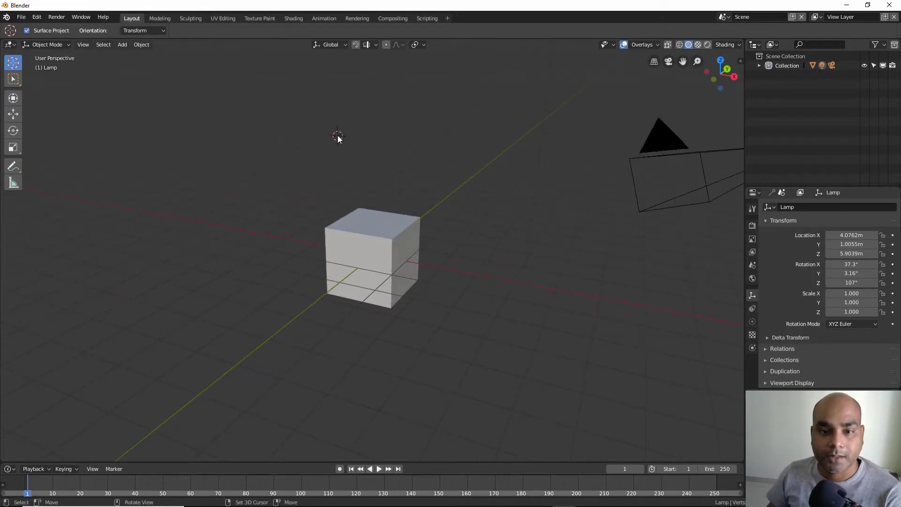
left_click(219, 184)
left_click(200, 289)
left_click(402, 373)
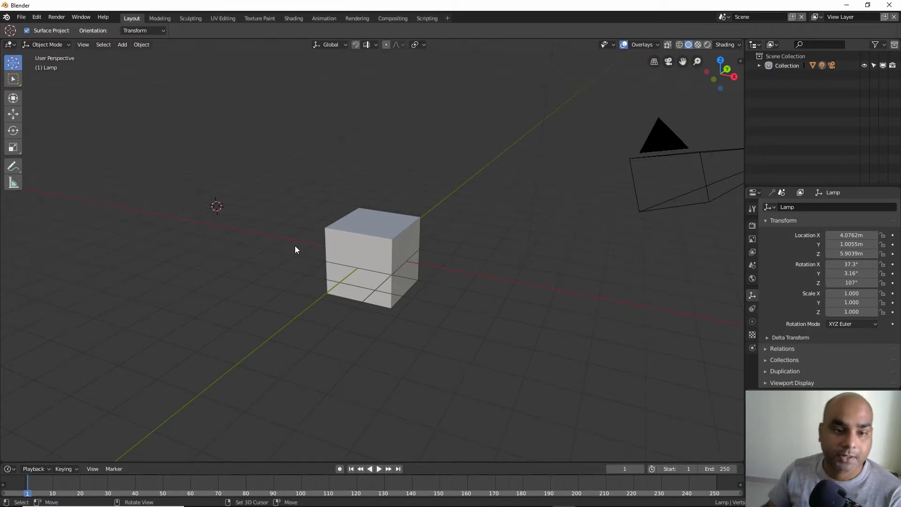
left_click(37, 16)
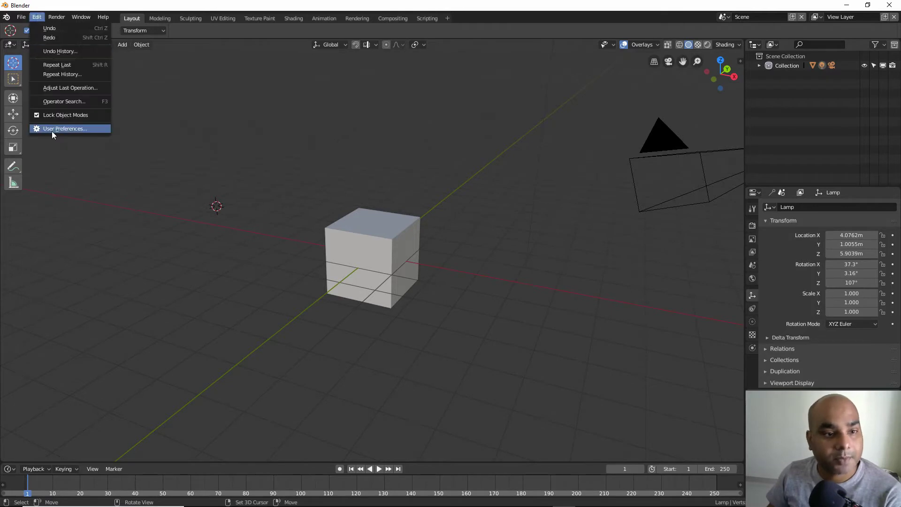
left_click(53, 131)
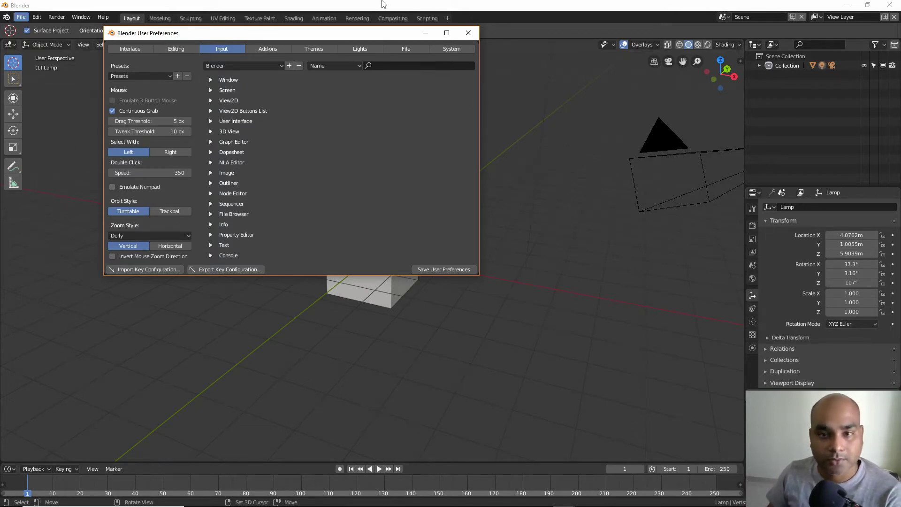
left_click_drag(384, 36, 369, 114)
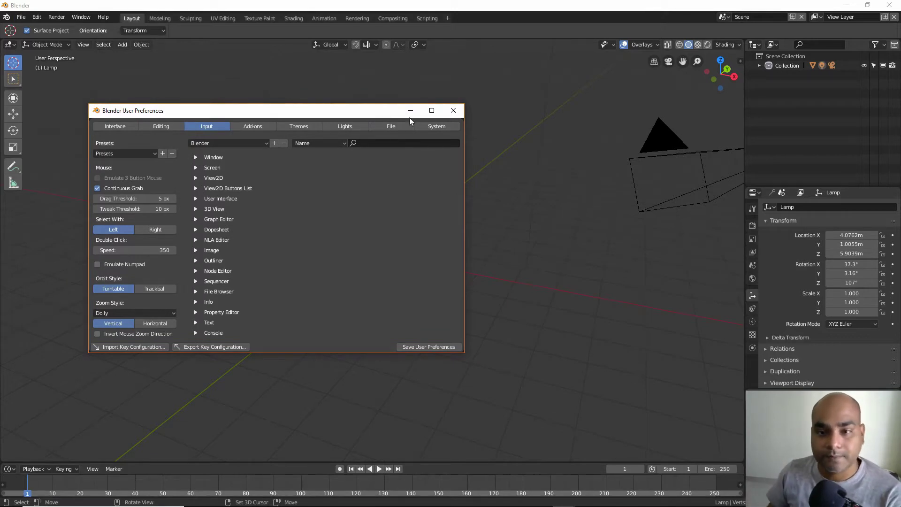
left_click(454, 113)
mouse_move(366, 77)
middle_mouse_down()
mouse_move(401, 210)
mouse_move(421, 187)
mouse_move(415, 178)
middle_mouse_up()
mouse_move(341, 187)
middle_mouse_down()
mouse_move(318, 188)
mouse_move(443, 184)
middle_mouse_up()
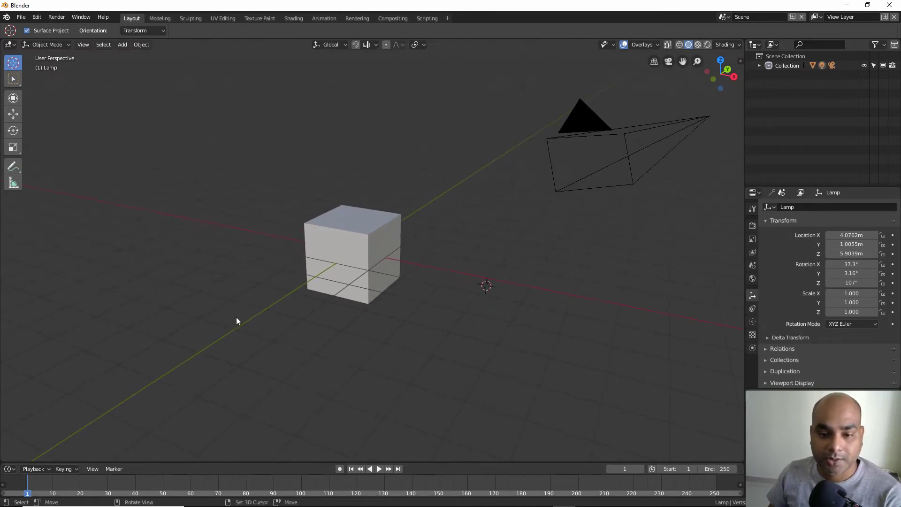
middle_click_drag(312, 150, 326, 148)
middle_click_drag(243, 177, 348, 169, "shift")
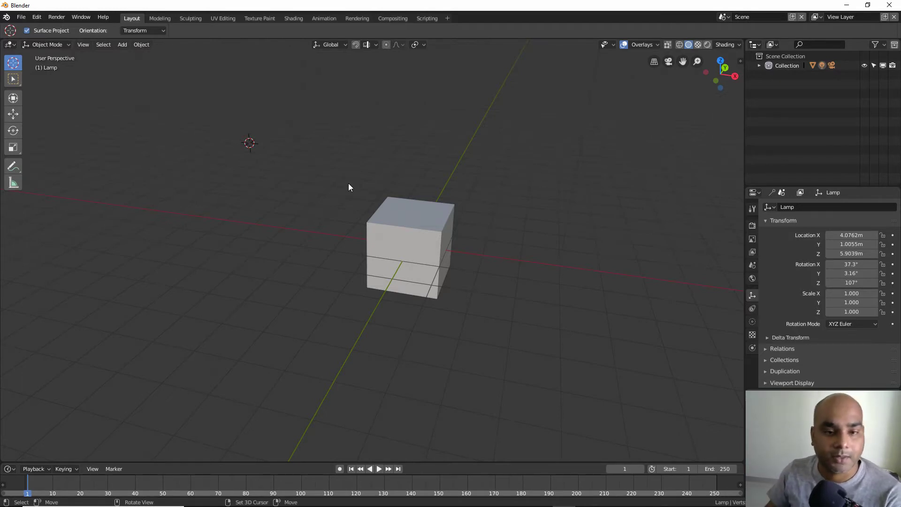
mouse_move(348, 187)
middle_mouse_down()
mouse_move(249, 170)
mouse_move(271, 163)
middle_mouse_up()
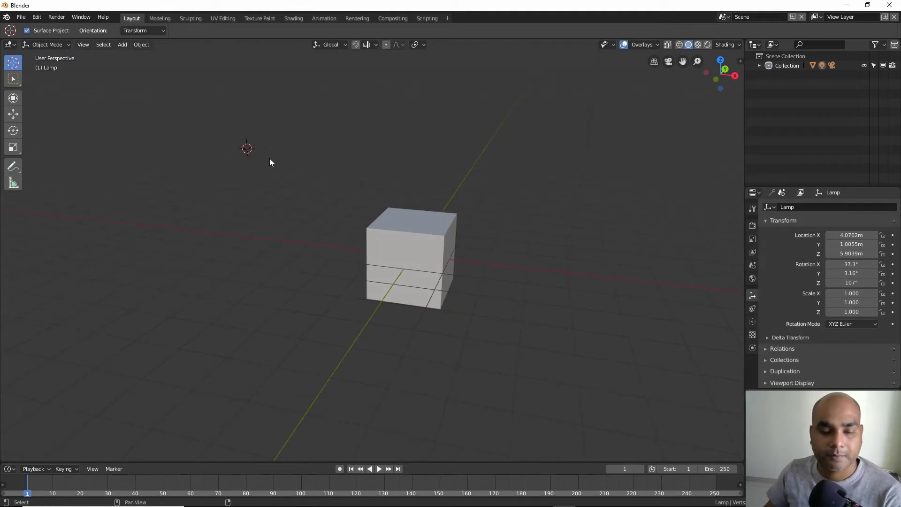
key("shift+s")
key("Escape")
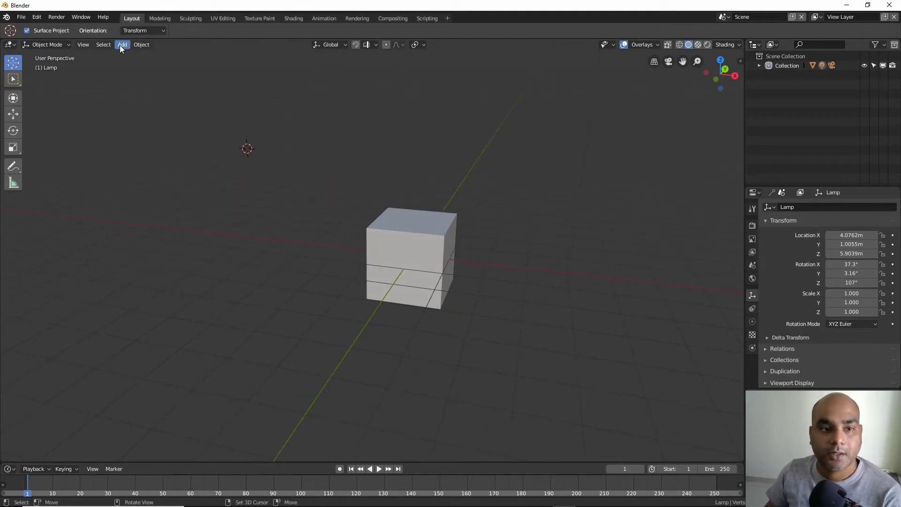
Add a cylinder at the 3D cursor: 1 m radius, 2 m deep, at -4.34, -0.86, 2.81 m.
left_click(121, 45)
mouse_move(151, 56)
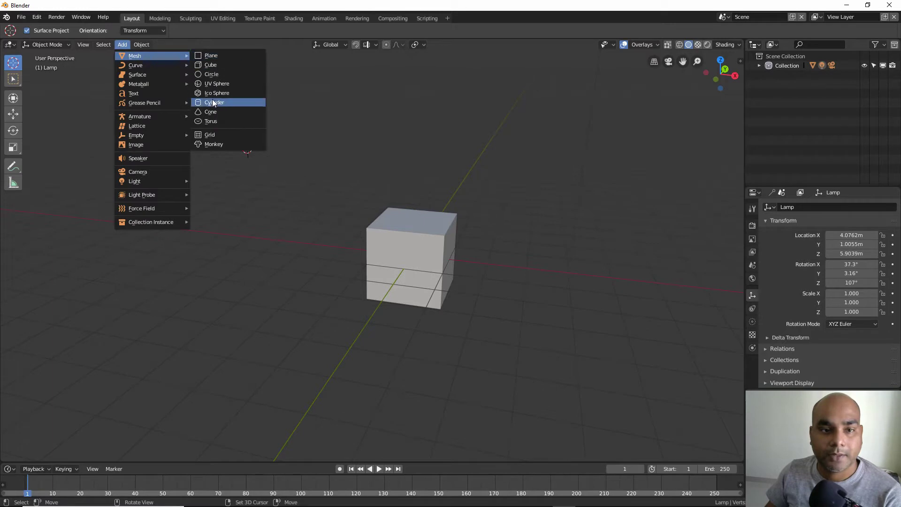
left_click(231, 107)
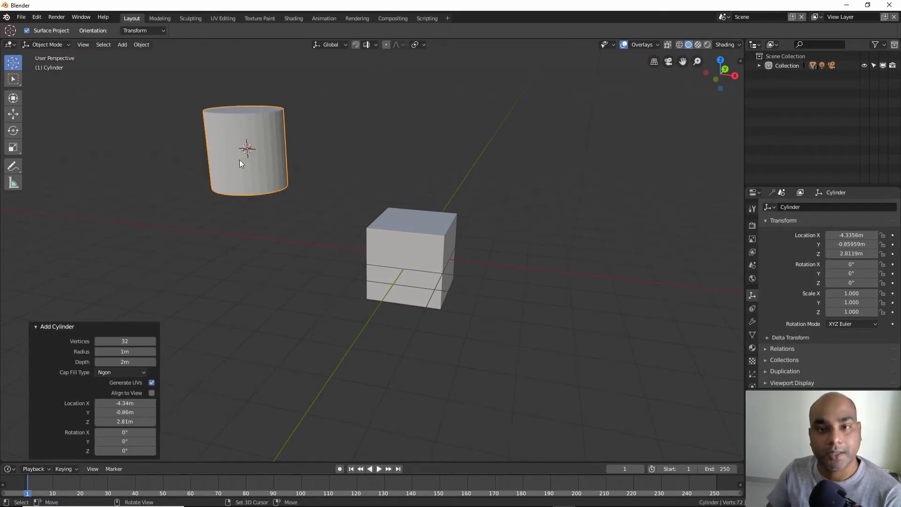
mouse_move(239, 159)
middle_mouse_down()
mouse_move(252, 156)
mouse_move(260, 168)
mouse_move(250, 178)
middle_mouse_up()
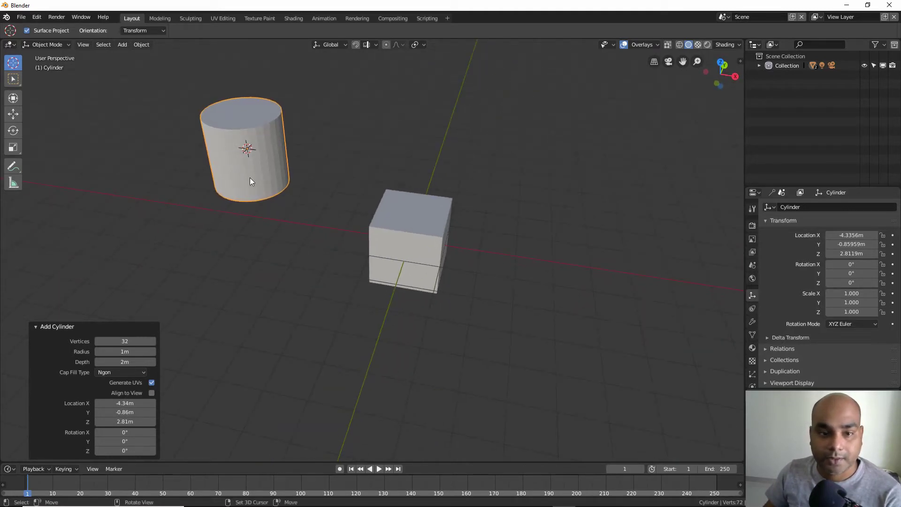
Move the 3D cursor onto the grid right of the cube and reveal the camera and light.
left_click(572, 187)
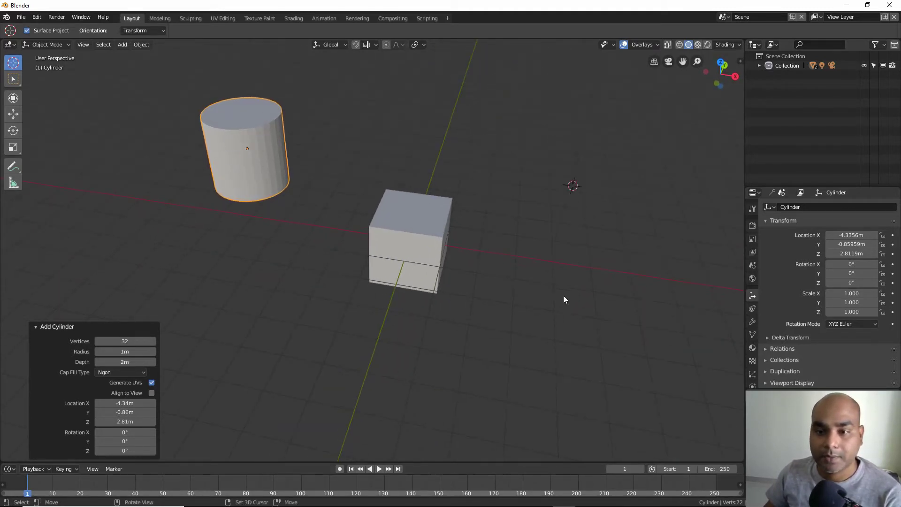
left_click(372, 353)
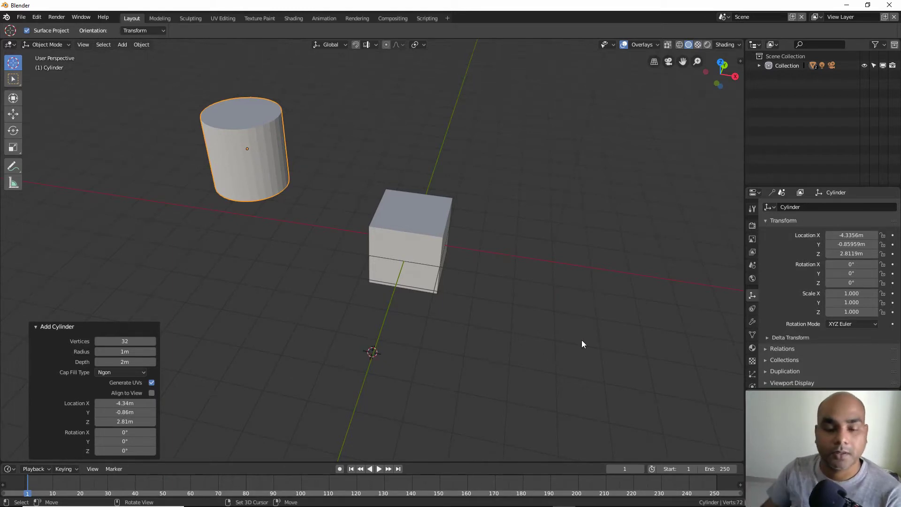
mouse_move(503, 356)
middle_mouse_down()
mouse_move(489, 322)
mouse_move(440, 302)
middle_mouse_up()
scroll(362, 288, "down", 2)
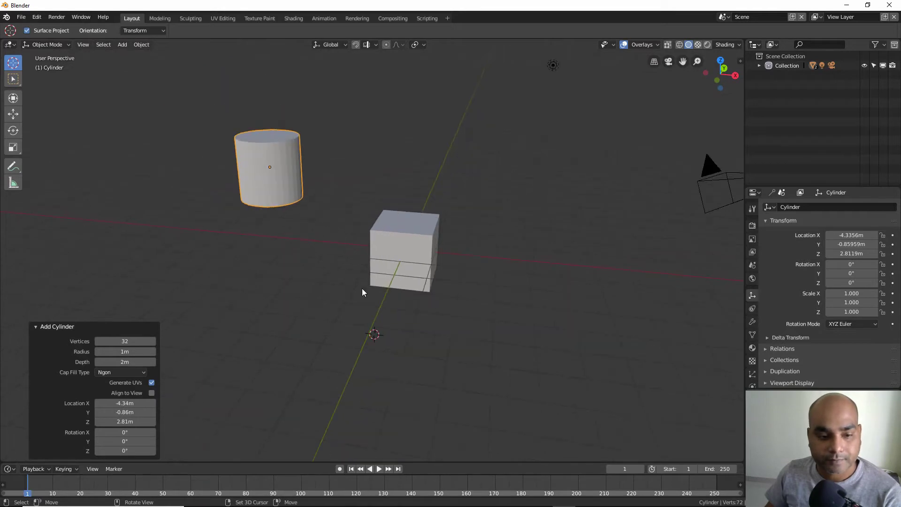
middle_click_drag(362, 288, 311, 247)
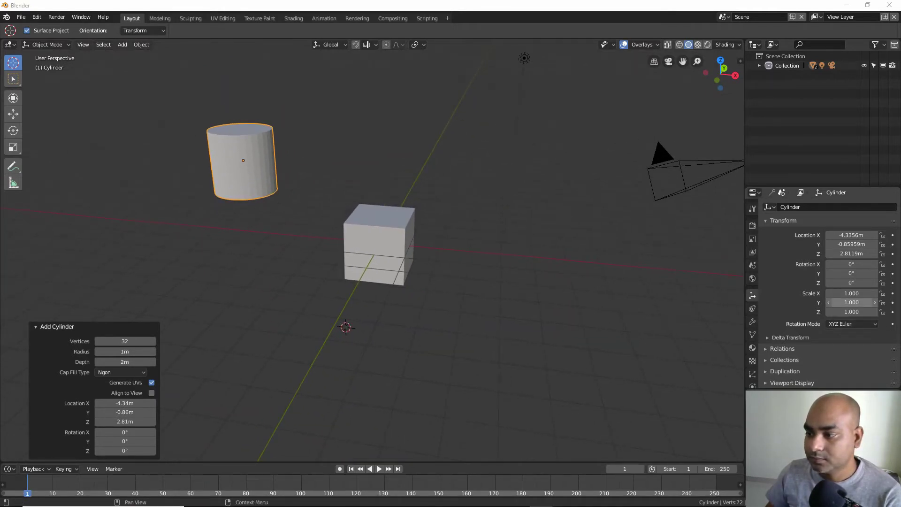
middle_click_drag(410, 272, 271, 213)
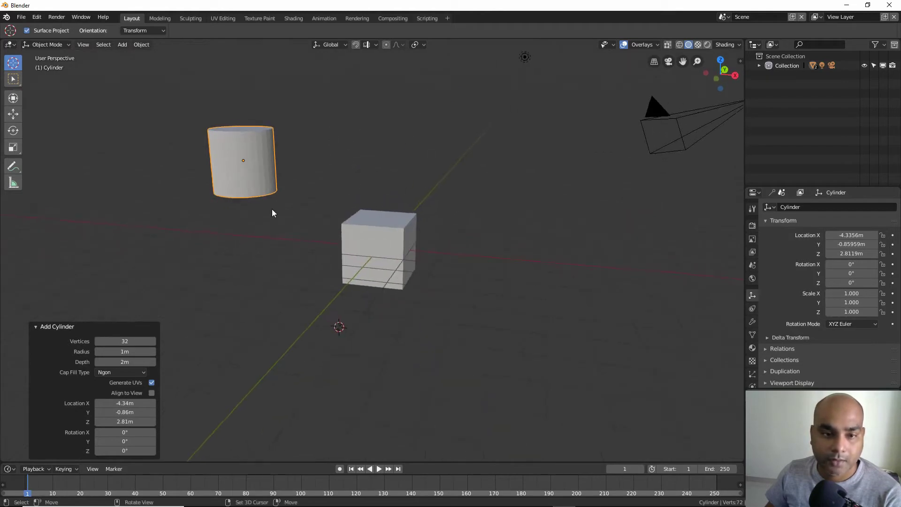
scroll(361, 228, "up", 2)
scroll(251, 193, "down", 2)
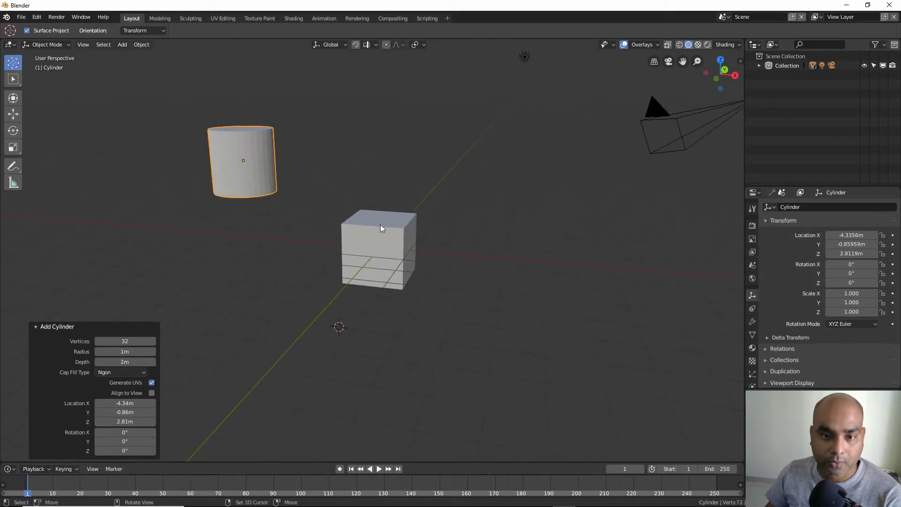
Select the cube, then the cylinder, while orbiting around the objects.
middle_click_drag(380, 224, 368, 226)
left_click(368, 226)
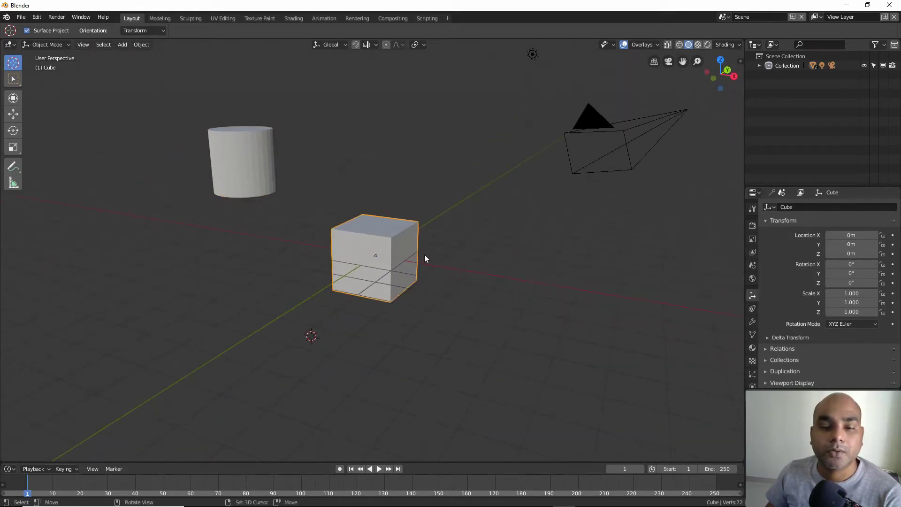
middle_click_drag(258, 219, 340, 217)
left_click(317, 172)
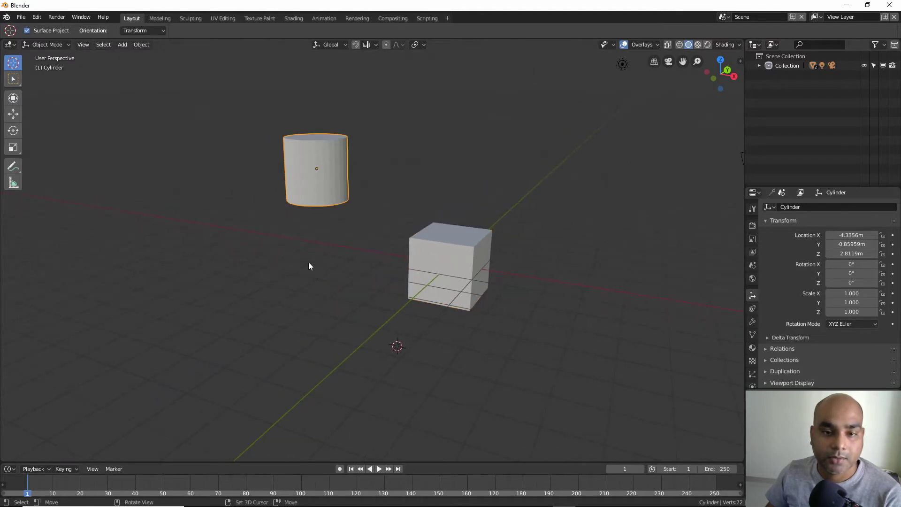
mouse_move(308, 262)
middle_mouse_down()
mouse_move(371, 238)
mouse_move(316, 235)
mouse_move(330, 236)
mouse_move(324, 225)
middle_mouse_up()
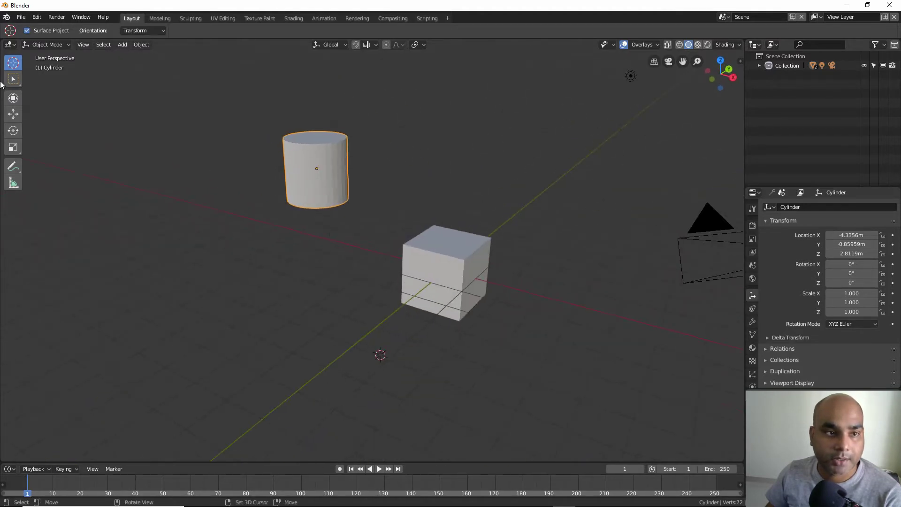
left_click(39, 20)
left_click(61, 130)
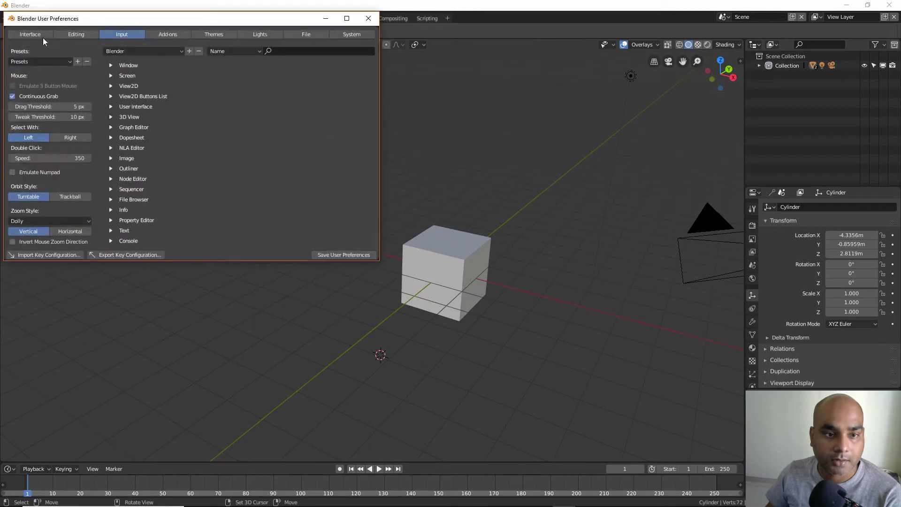
left_click(70, 34)
left_click_drag(95, 20, 308, 68)
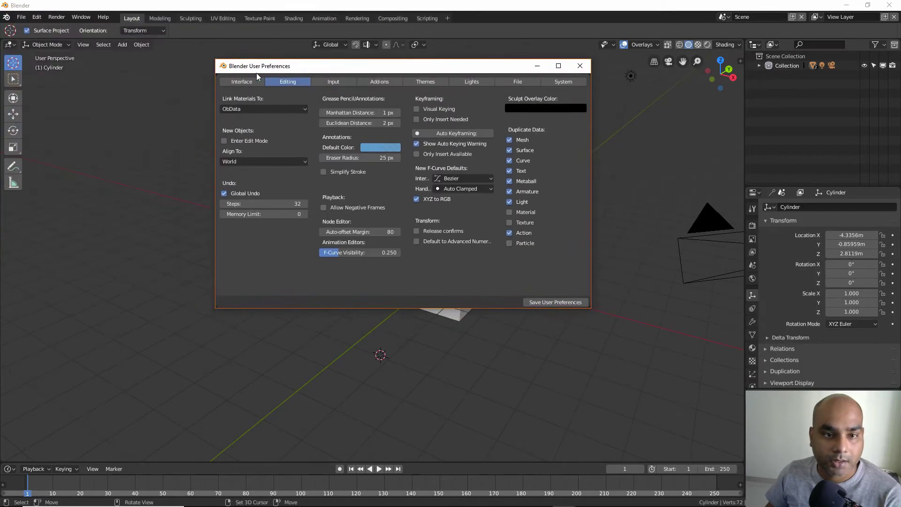
left_click(240, 82)
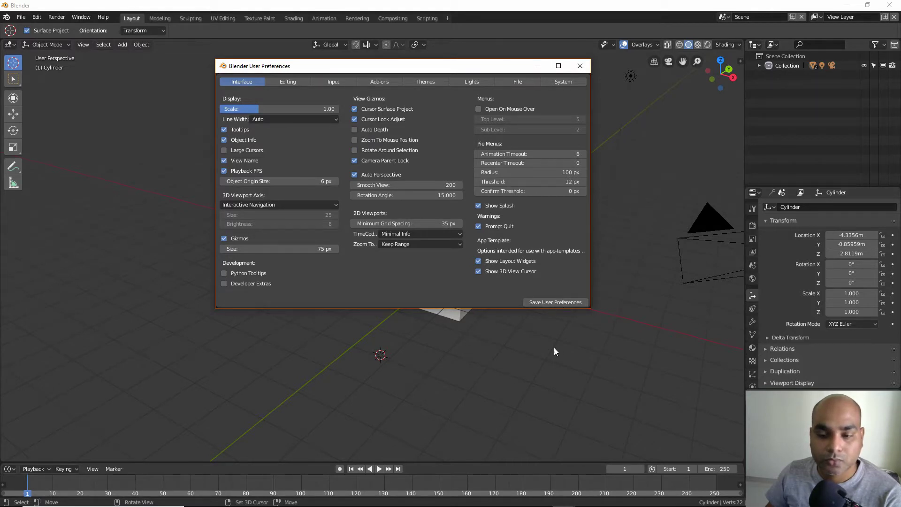
left_click(580, 66)
mouse_move(286, 348)
middle_mouse_down()
mouse_move(410, 271)
mouse_move(356, 276)
mouse_move(415, 277)
mouse_move(332, 266)
mouse_move(372, 311)
mouse_move(331, 306)
mouse_move(329, 291)
middle_mouse_up()
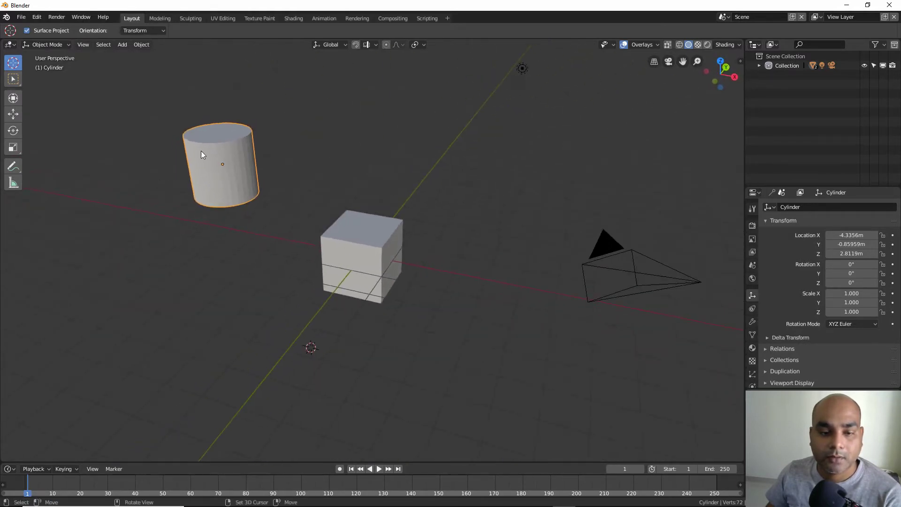
Frame the selected cube with numpad period, then zoom out and orbit around it.
left_click(358, 230)
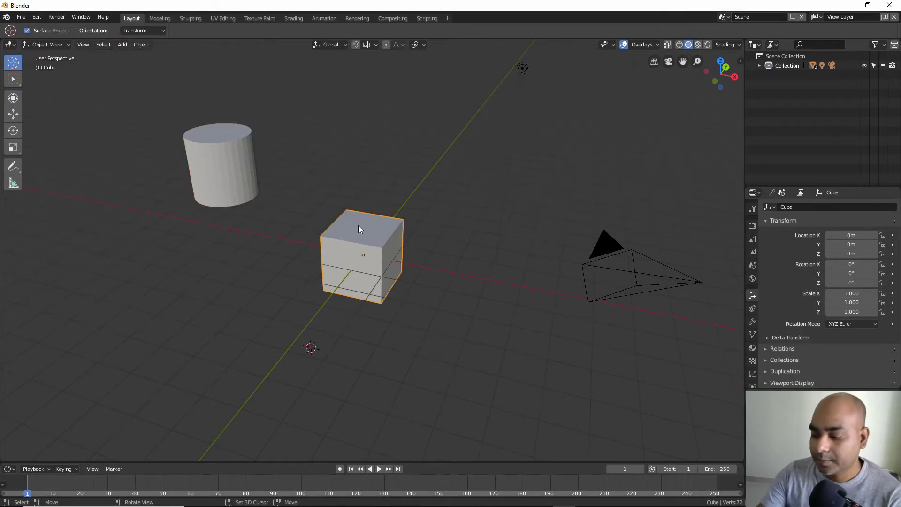
key("KP_Decimal")
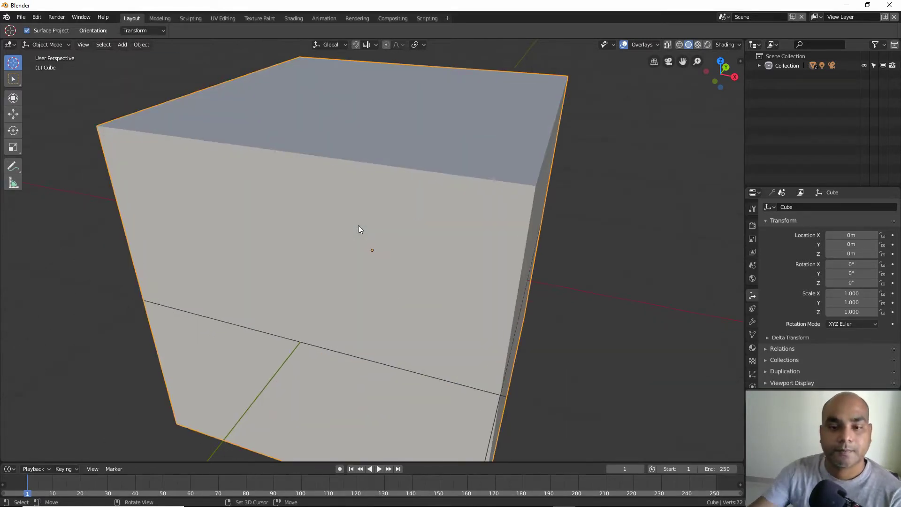
scroll(359, 230, "down", 5)
scroll(402, 265, "down", 2)
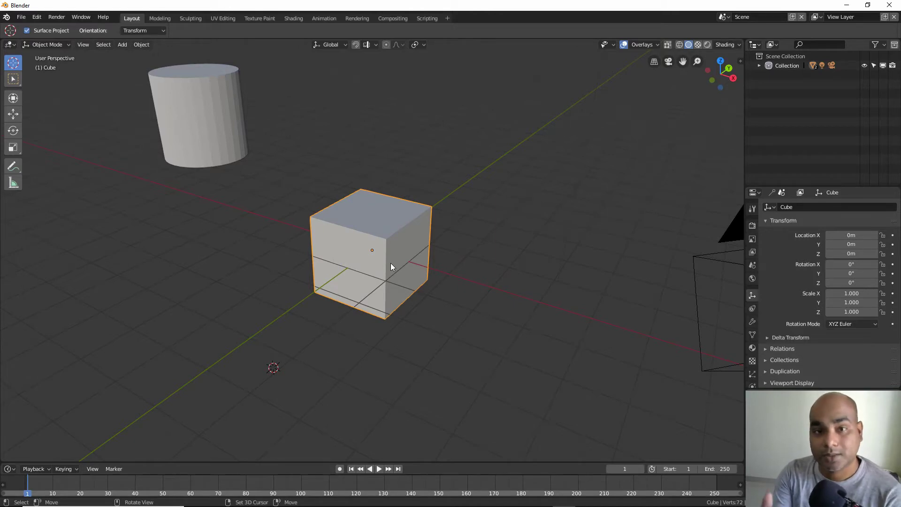
mouse_move(394, 263)
middle_mouse_down()
mouse_move(526, 265)
mouse_move(401, 263)
mouse_move(545, 255)
mouse_move(561, 245)
mouse_move(528, 308)
mouse_move(533, 262)
mouse_move(475, 294)
mouse_move(469, 280)
mouse_move(538, 262)
middle_mouse_up()
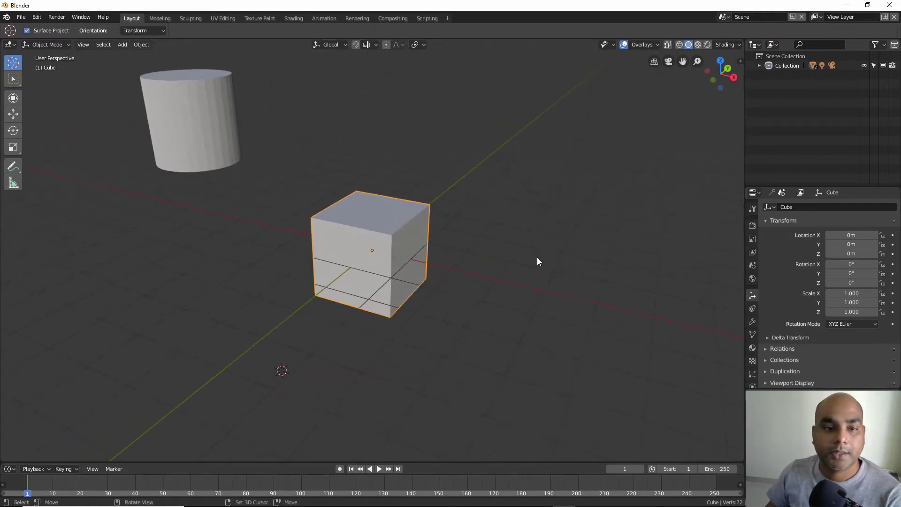
Frame the cylinder with numpad period, then bring the cube back into view.
left_click(198, 117)
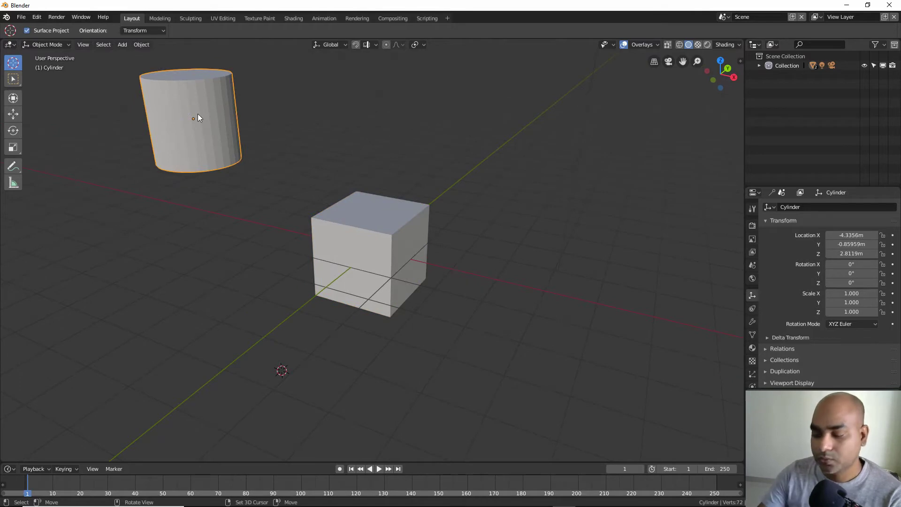
key("KP_Decimal")
scroll(198, 114, "down", 6)
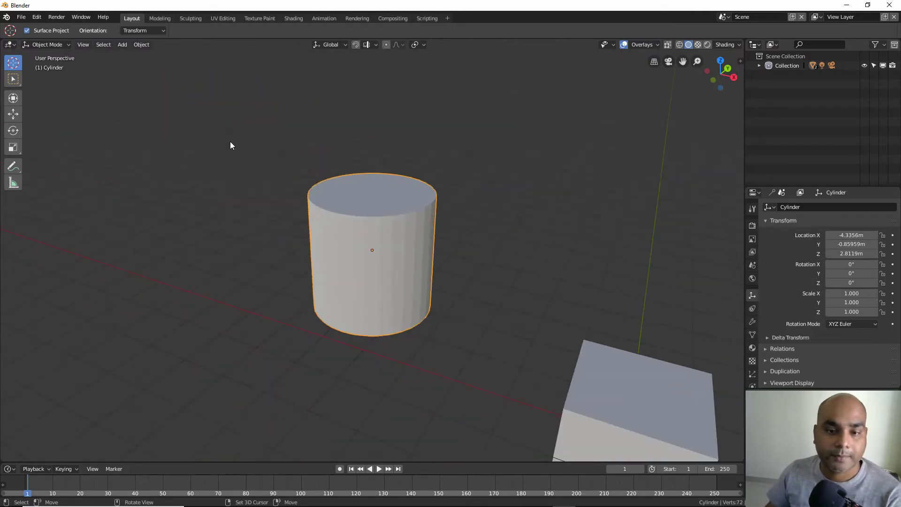
mouse_move(230, 141)
middle_mouse_down()
mouse_move(336, 227)
mouse_move(252, 218)
mouse_move(359, 230)
mouse_move(324, 227)
mouse_move(342, 240)
mouse_move(263, 217)
mouse_move(271, 220)
middle_mouse_up()
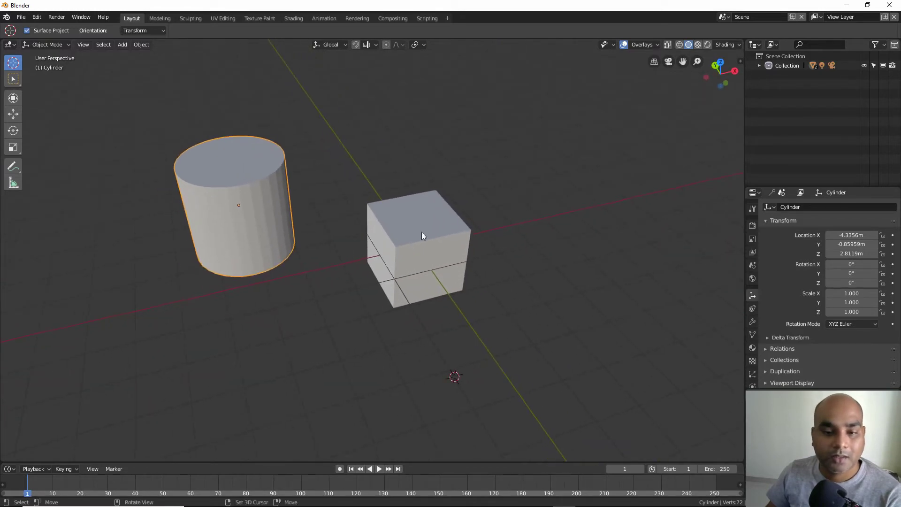
Select the cube and glance at the Preferences window before closing it.
left_click(393, 243)
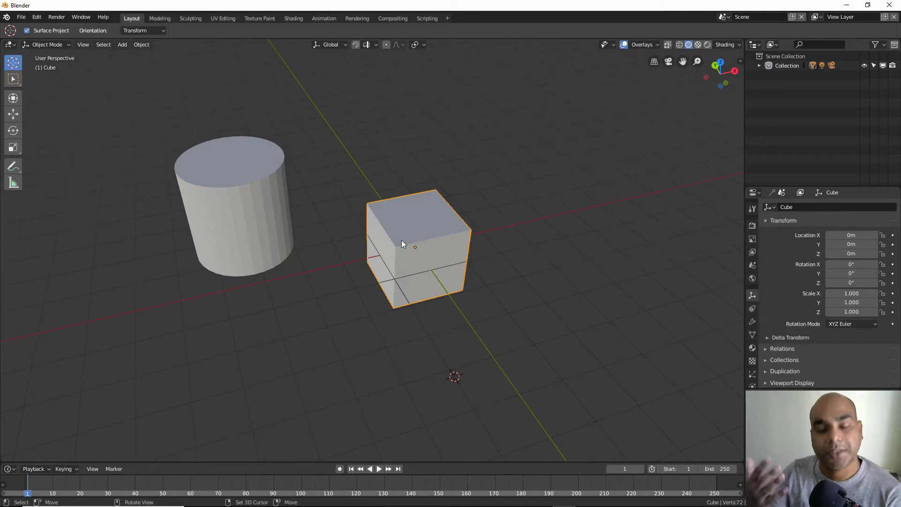
left_click(38, 18)
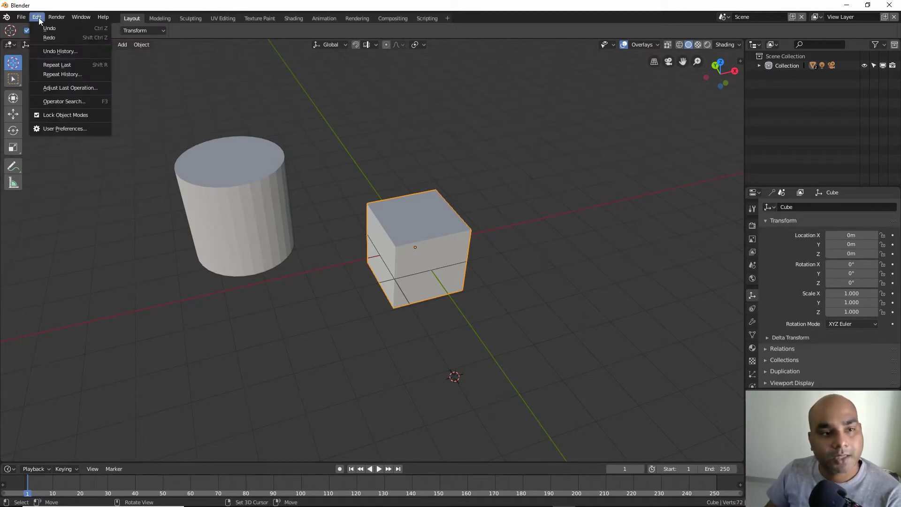
left_click(78, 130)
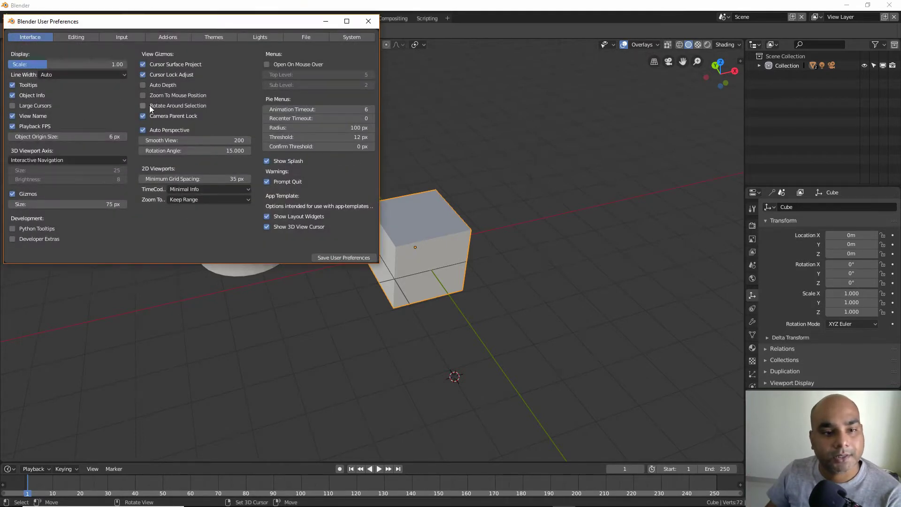
left_click(369, 21)
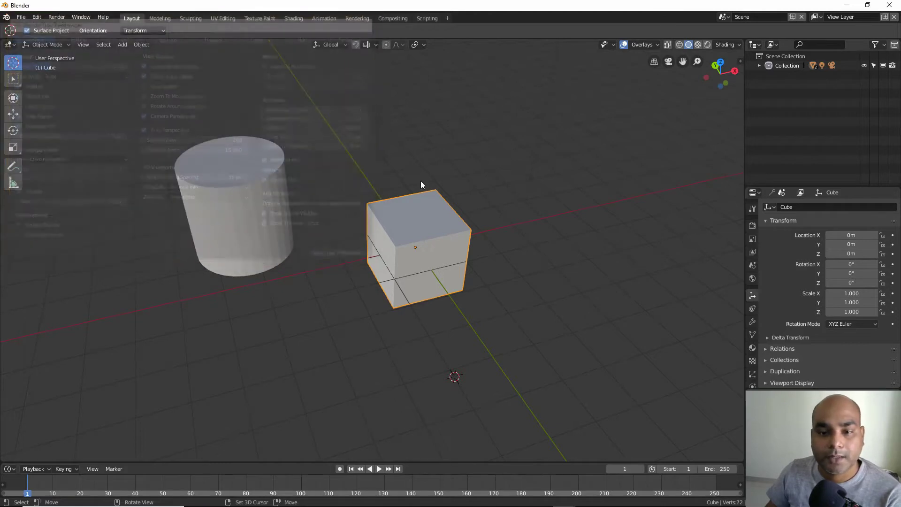
Zoom out until the cube, cylinder and camera are visible together.
mouse_move(420, 181)
middle_mouse_down()
mouse_move(478, 297)
mouse_move(504, 275)
mouse_move(432, 273)
mouse_move(352, 346)
middle_mouse_up()
scroll(504, 274, "up", 8)
scroll(505, 274, "down", 6)
scroll(504, 274, "down", 4)
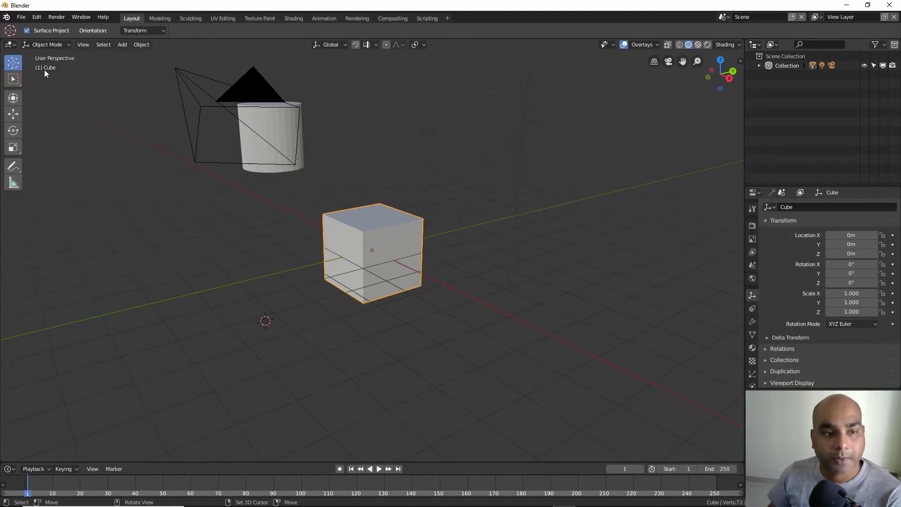
Place the 3D cursor near the camera, then above the cube.
mouse_move(263, 292)
middle_mouse_down()
mouse_move(277, 305)
mouse_move(399, 269)
middle_mouse_up()
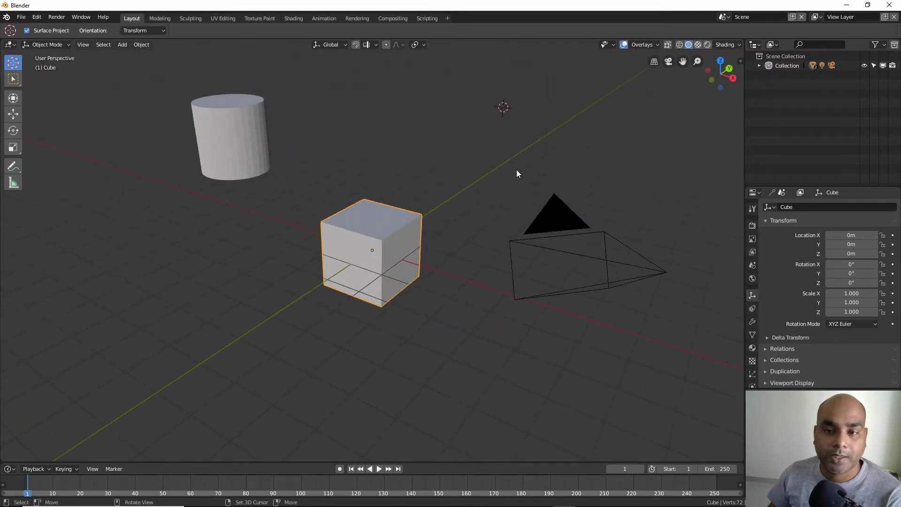
left_click(522, 200)
left_click(401, 118)
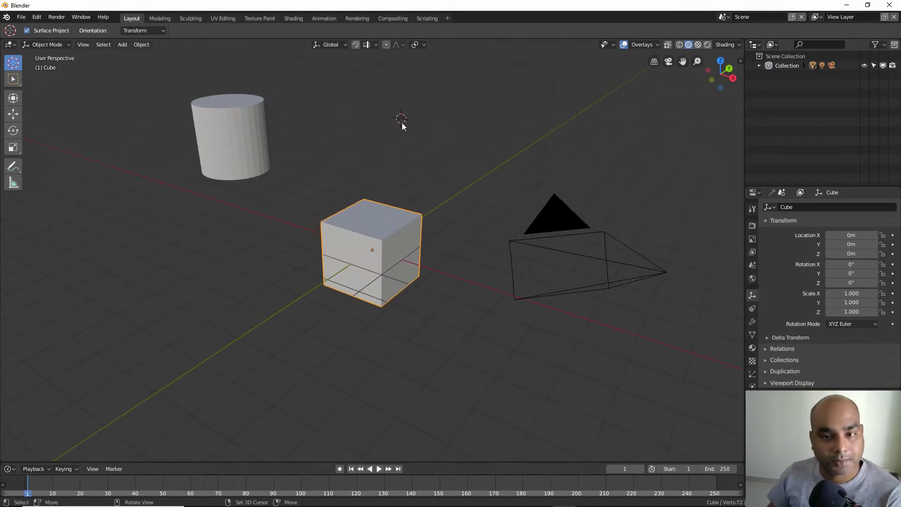
mouse_move(401, 120)
left_mouse_down()
mouse_move(554, 147)
mouse_move(503, 246)
mouse_move(307, 345)
mouse_move(450, 167)
mouse_move(233, 207)
mouse_move(403, 139)
left_mouse_up()
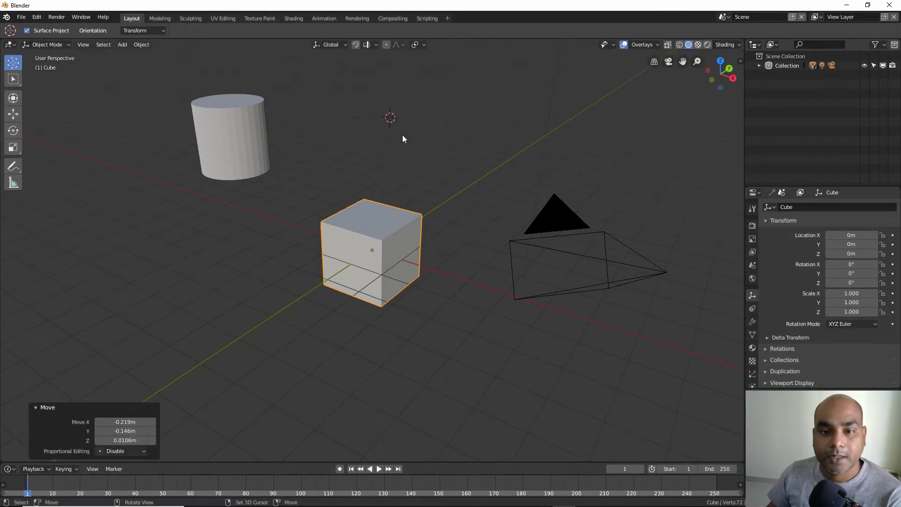
Move the cube, undo it back to the origin, and deselect it.
left_click(13, 114)
key("g")
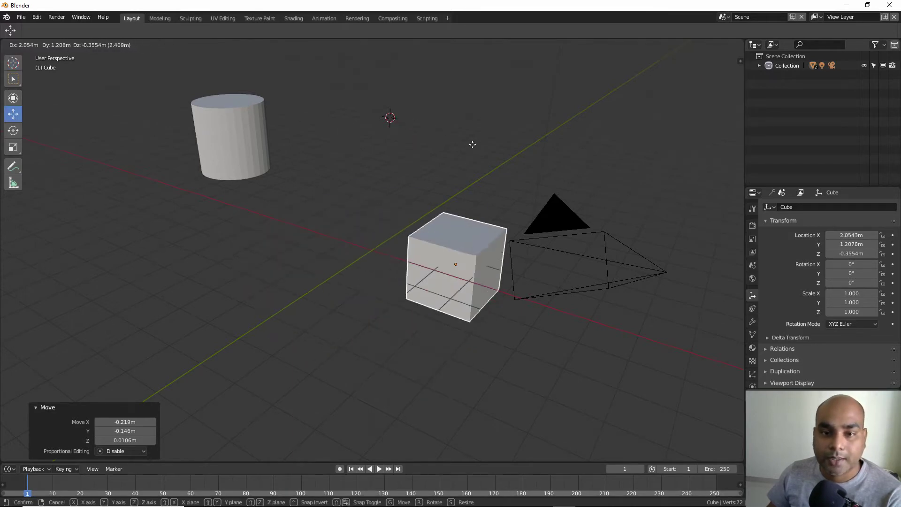
left_click(382, 238)
key("ctrl+z")
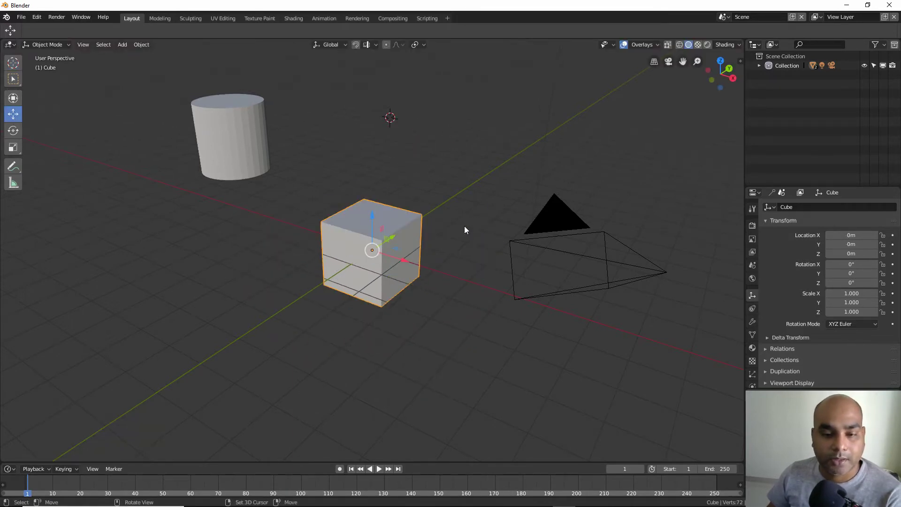
left_click(435, 183)
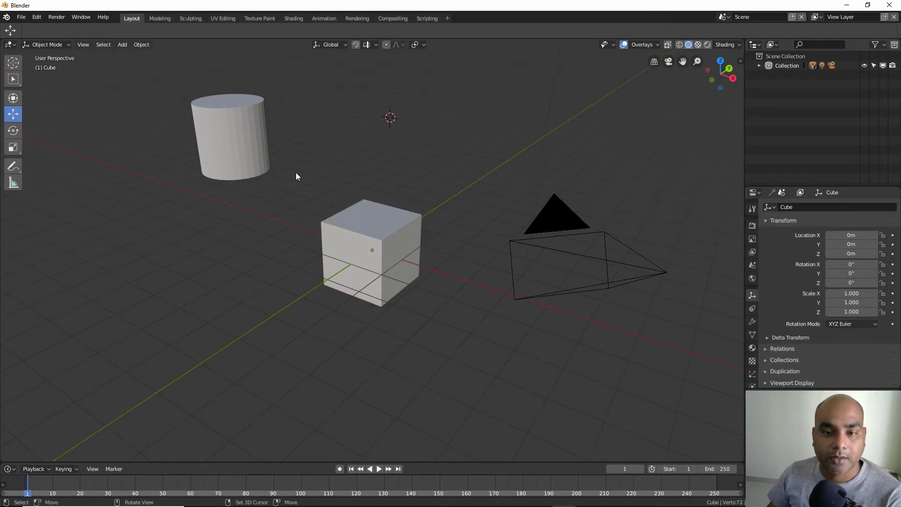
Drag the 3D cursor with the Cursor tool to -1.74, -0.831, 0.605 m.
left_click(18, 65)
left_click_drag(411, 131, 369, 125)
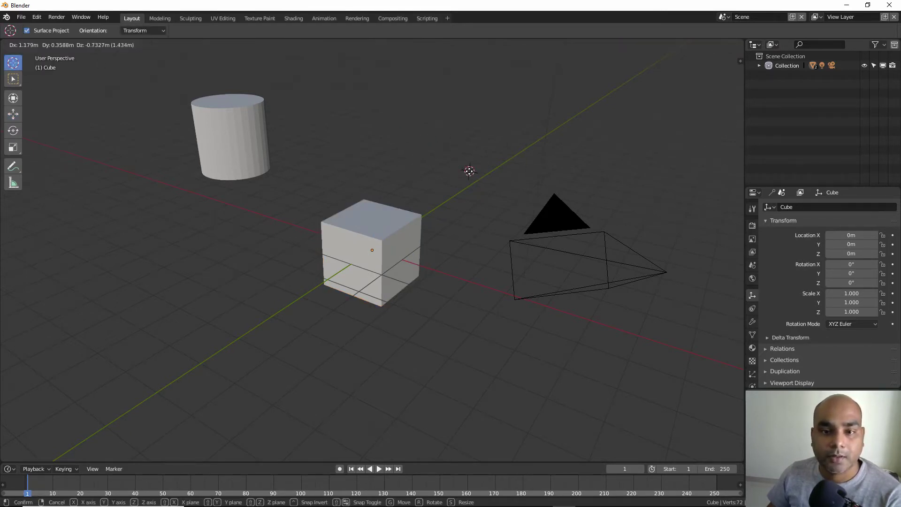
middle_click_drag(406, 157, 453, 179)
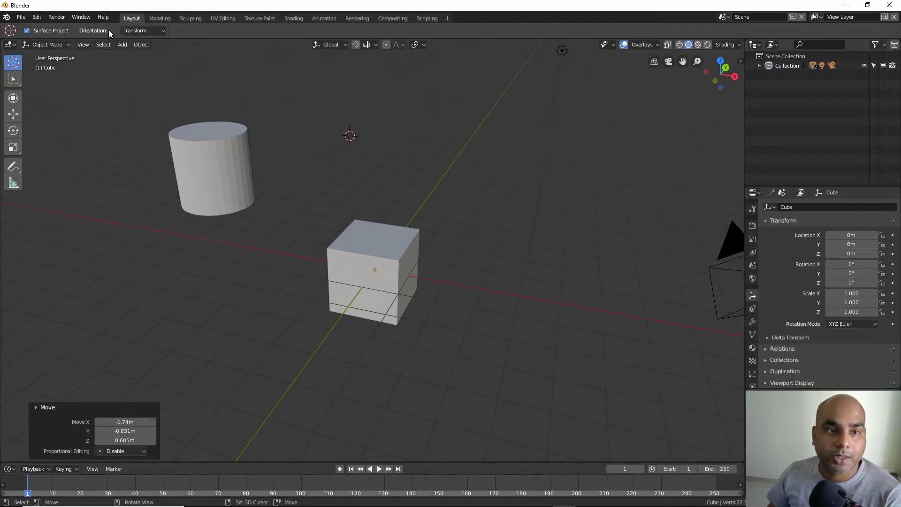
Inspect the cursor orientation and Transform Orientations choices without changing them.
left_click(162, 30)
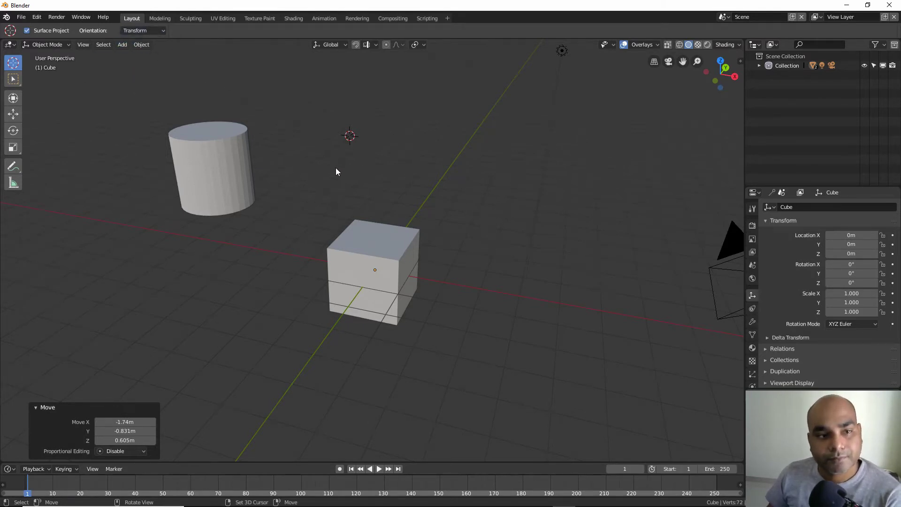
middle_click_drag(336, 168, 330, 176)
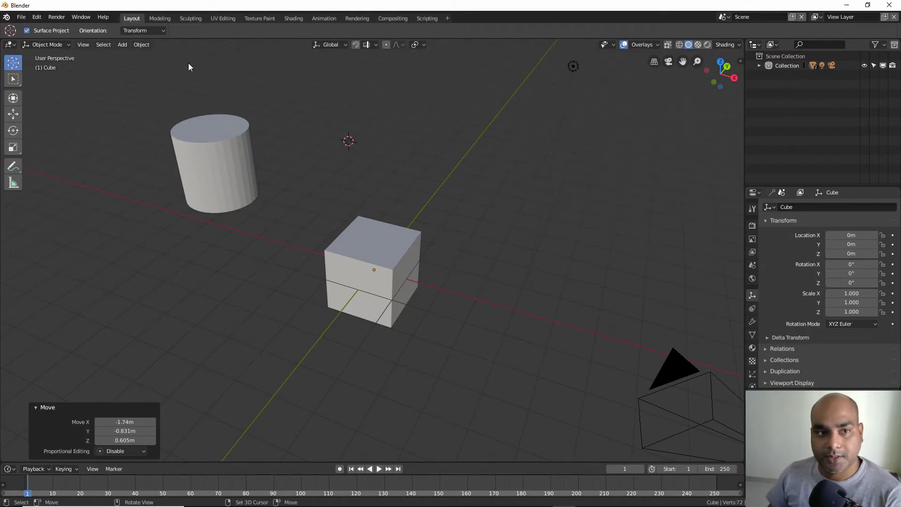
left_click(156, 30)
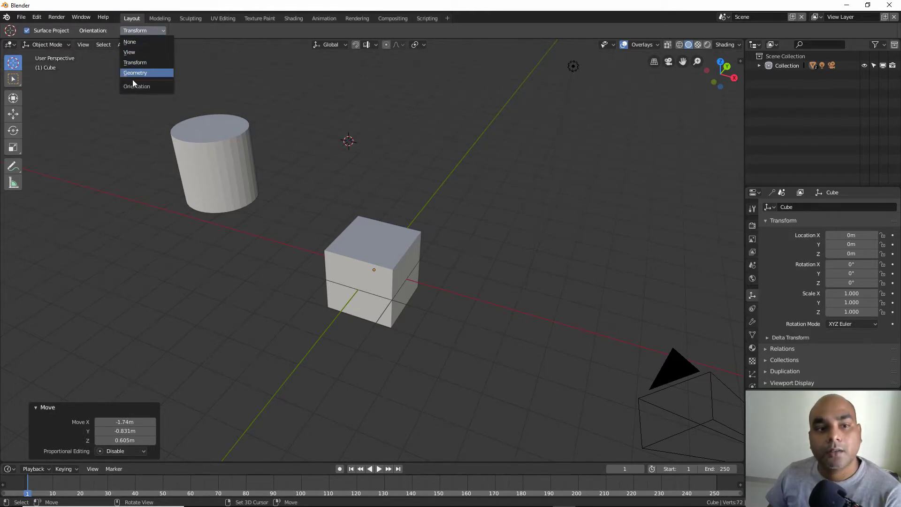
left_click(161, 63)
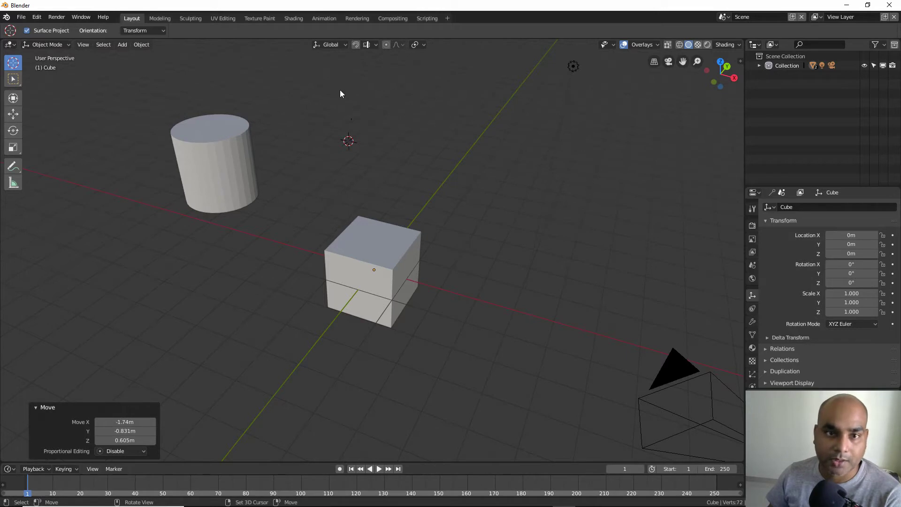
left_click(336, 45)
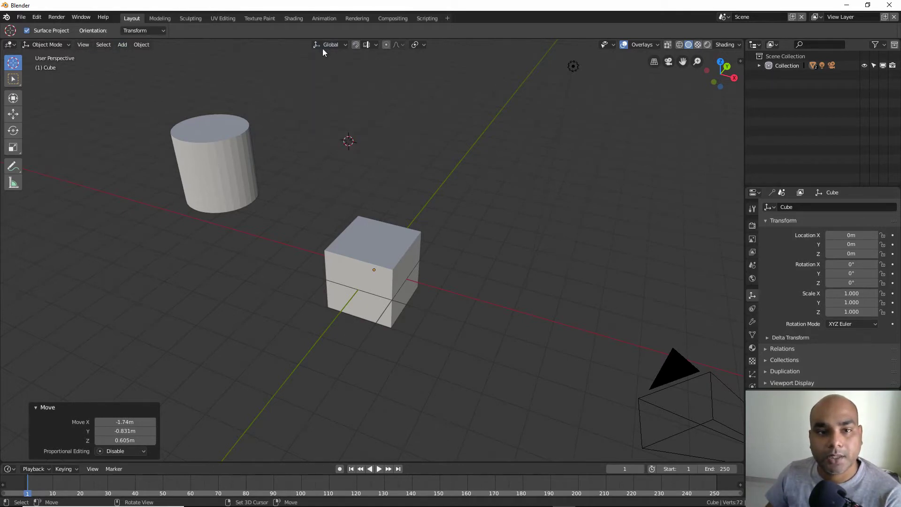
left_click(335, 44)
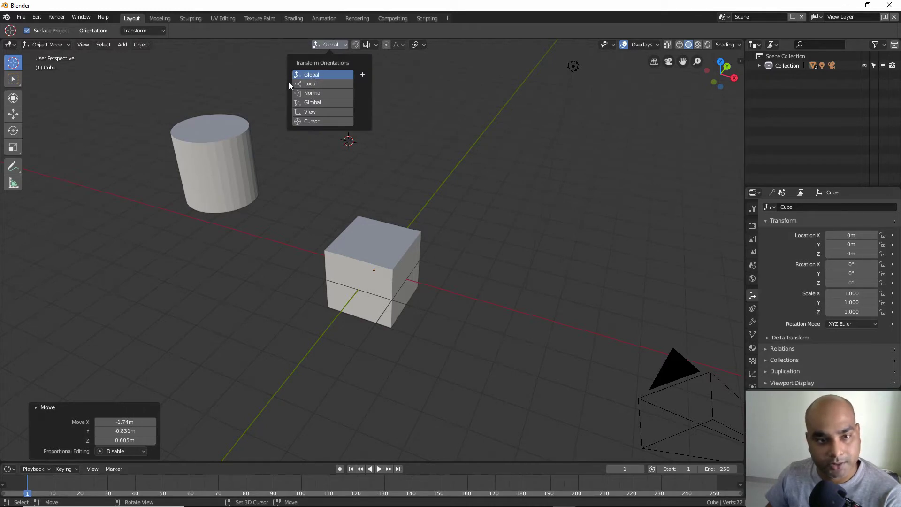
middle_click_drag(233, 97, 294, 139)
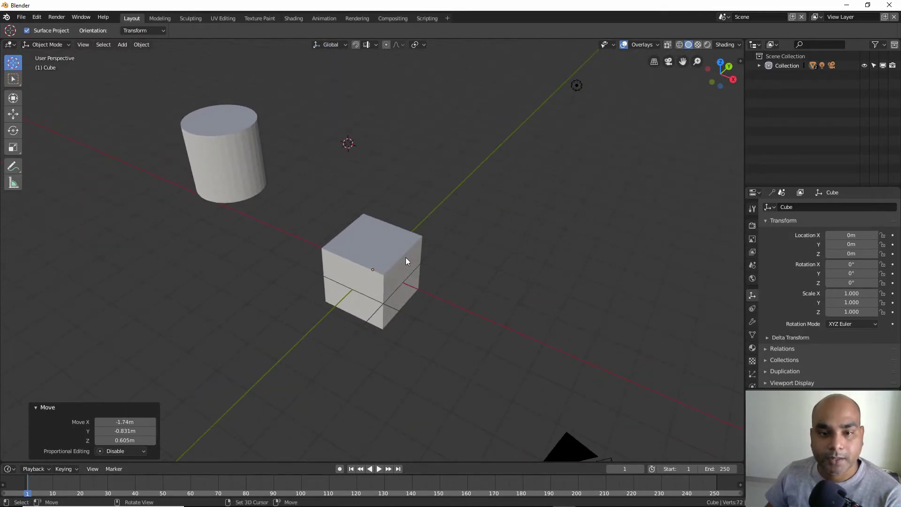
middle_click_drag(409, 258, 385, 237)
Move the cube to 4.8774, 4.4262, 1.4491 m, right of the cylinder.
left_click(384, 236)
key("g")
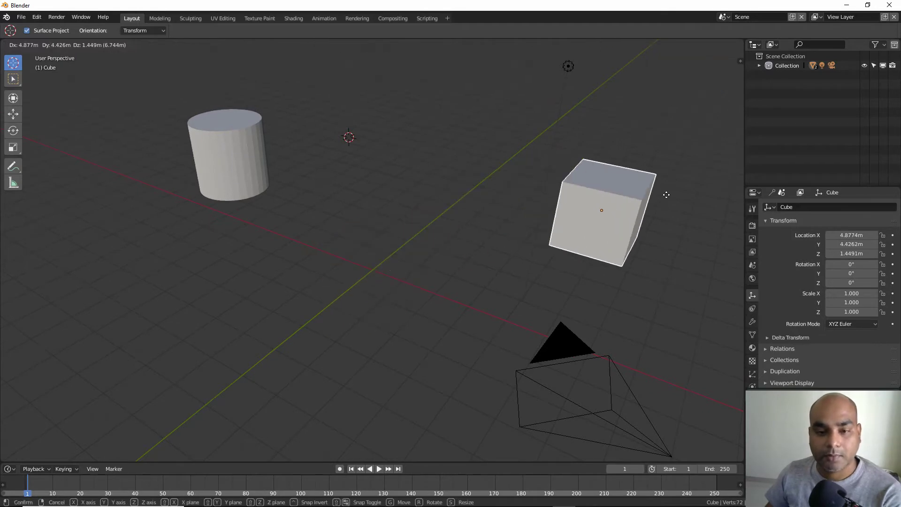
left_click(664, 193)
mouse_move(396, 228)
middle_mouse_down()
mouse_move(389, 210)
mouse_move(399, 214)
middle_mouse_up()
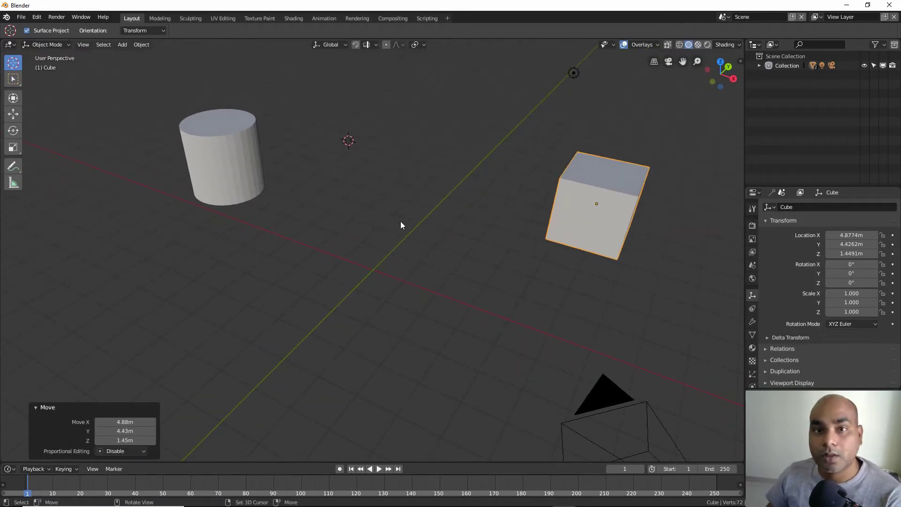
scroll(405, 257, "down", 2, "shift")
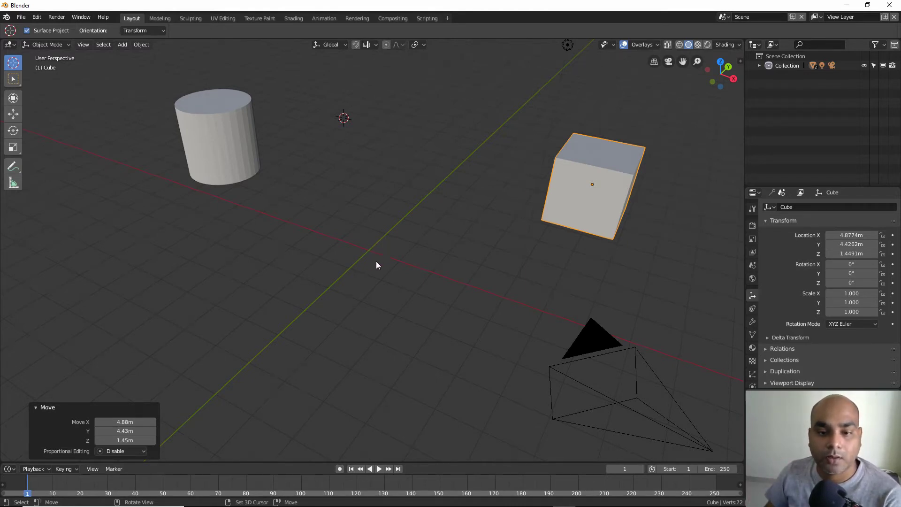
mouse_move(373, 246)
middle_mouse_down()
mouse_move(341, 250)
mouse_move(355, 249)
middle_mouse_up()
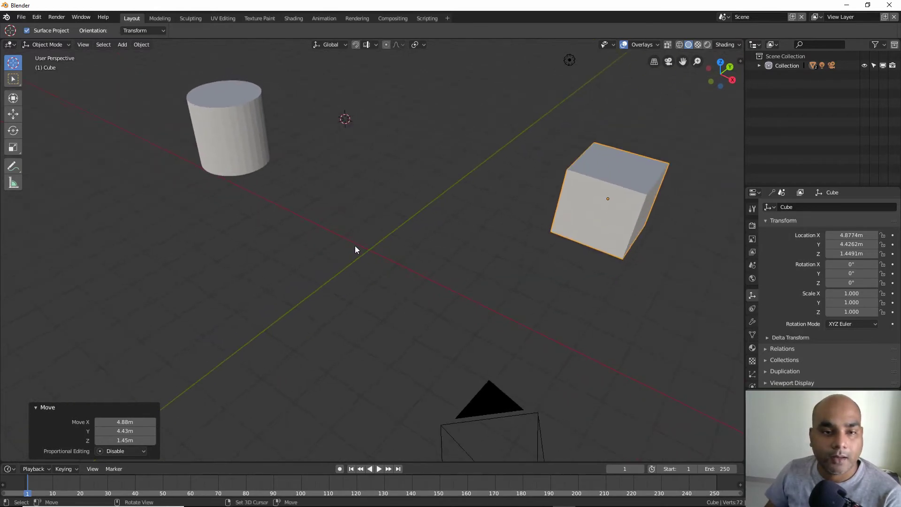
Keep Global transform orientation, activate the Move tool, and look down on the cube.
left_click(328, 46)
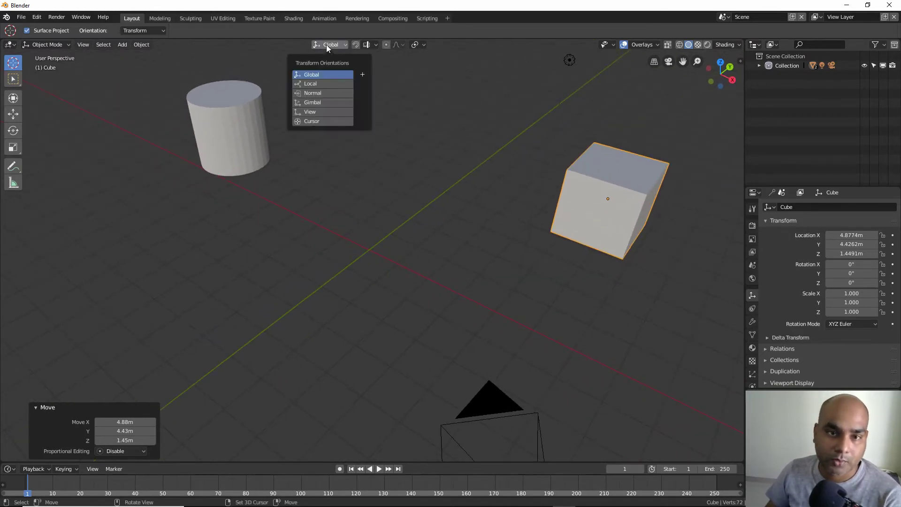
left_click(317, 77)
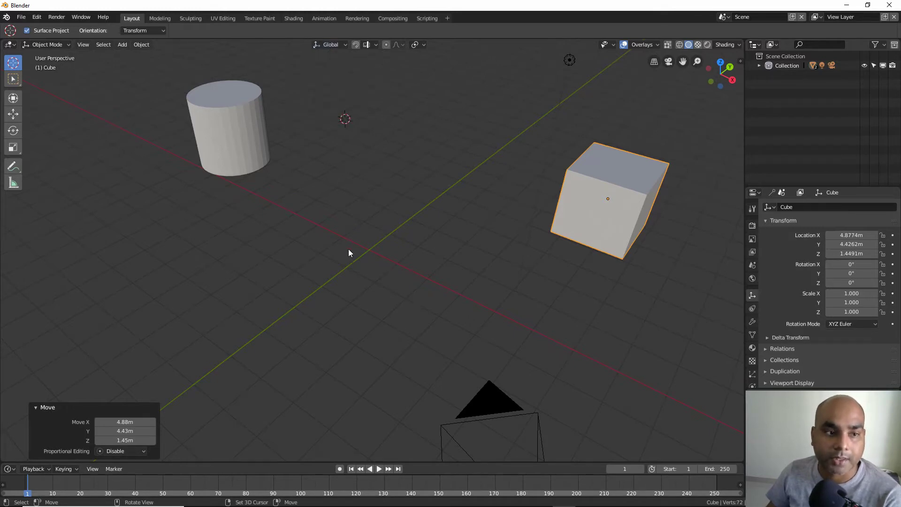
left_click(13, 115)
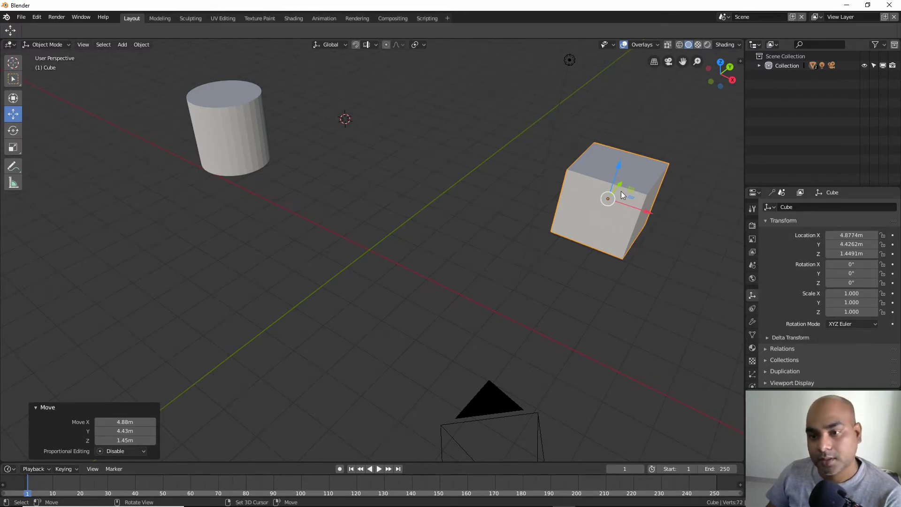
middle_click_drag(621, 195, 630, 201)
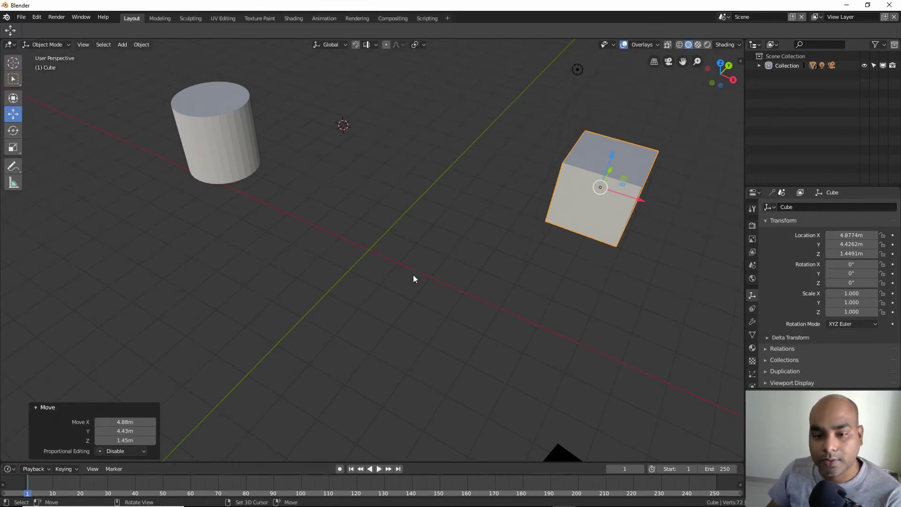
mouse_move(560, 277)
middle_mouse_down()
mouse_move(508, 193)
mouse_move(542, 190)
middle_mouse_up()
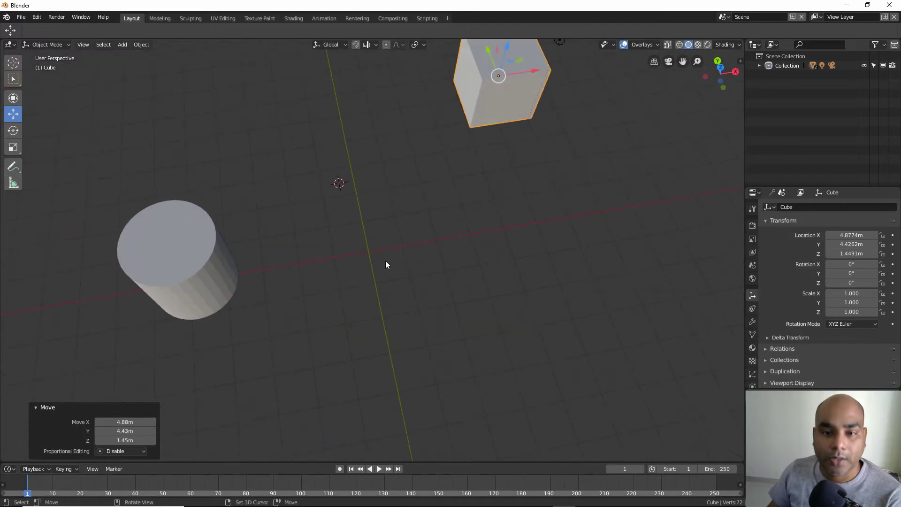
mouse_move(408, 133)
middle_mouse_down()
mouse_move(408, 280)
mouse_move(434, 269)
middle_mouse_up()
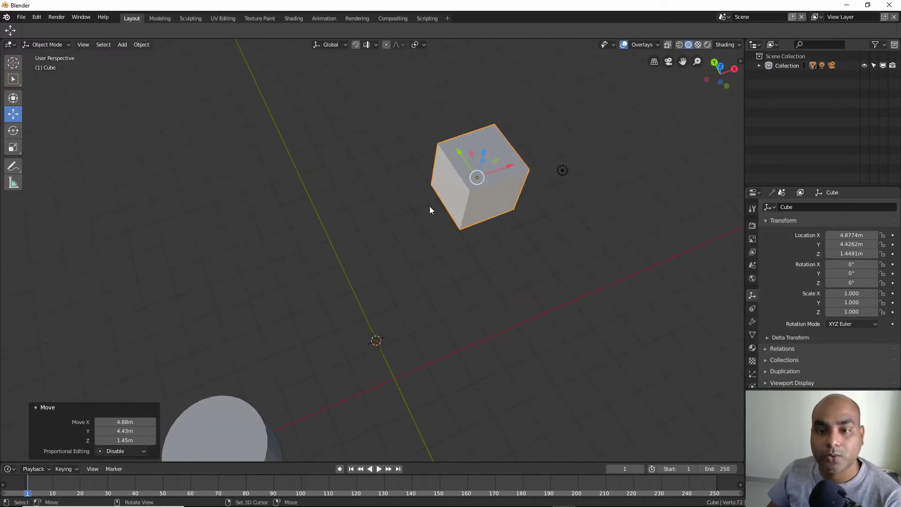
Rotate the cube about 93.5° to -17.4°, 41.6°, -91.2° and hide the adjust panel.
key("r")
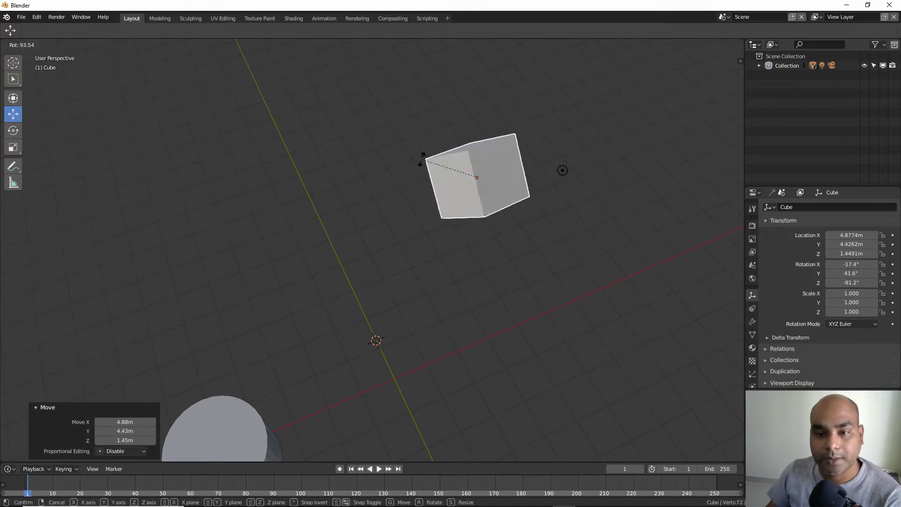
left_click(460, 181)
mouse_move(481, 230)
middle_mouse_down()
mouse_move(478, 201)
mouse_move(479, 213)
middle_mouse_up()
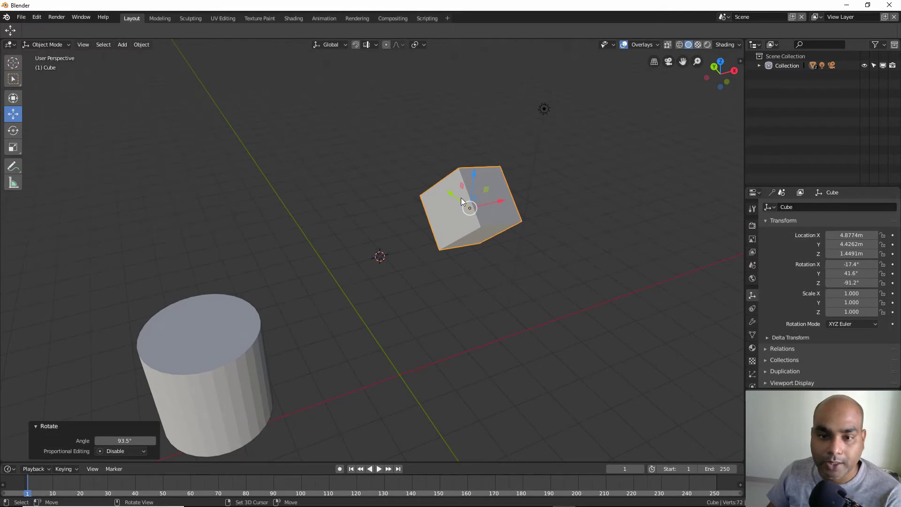
middle_click_drag(530, 296, 324, 338)
left_click(38, 429)
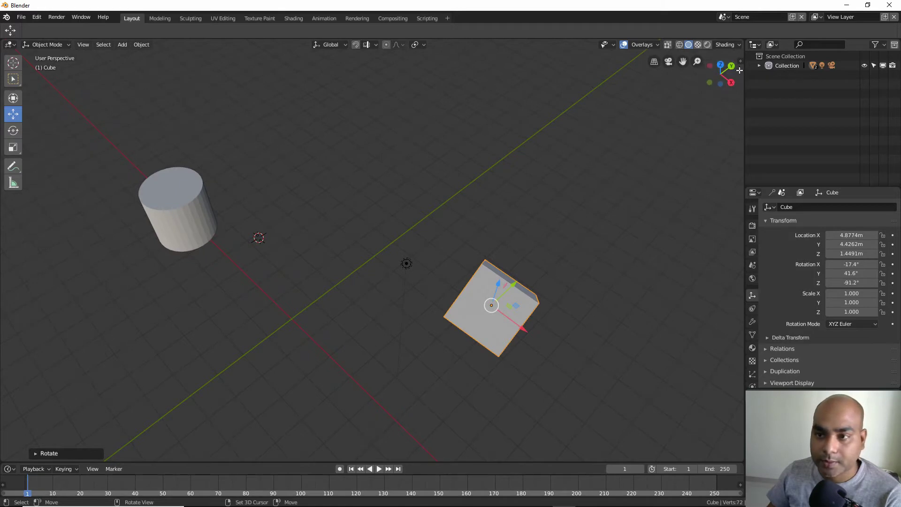
Orbit around the scene until the cube and cylinder are back in view.
mouse_move(547, 196)
middle_mouse_down()
mouse_move(569, 167)
mouse_move(586, 175)
mouse_move(579, 159)
mouse_move(595, 167)
mouse_move(578, 173)
mouse_move(581, 180)
middle_mouse_up()
middle_click_drag(356, 298, 366, 316)
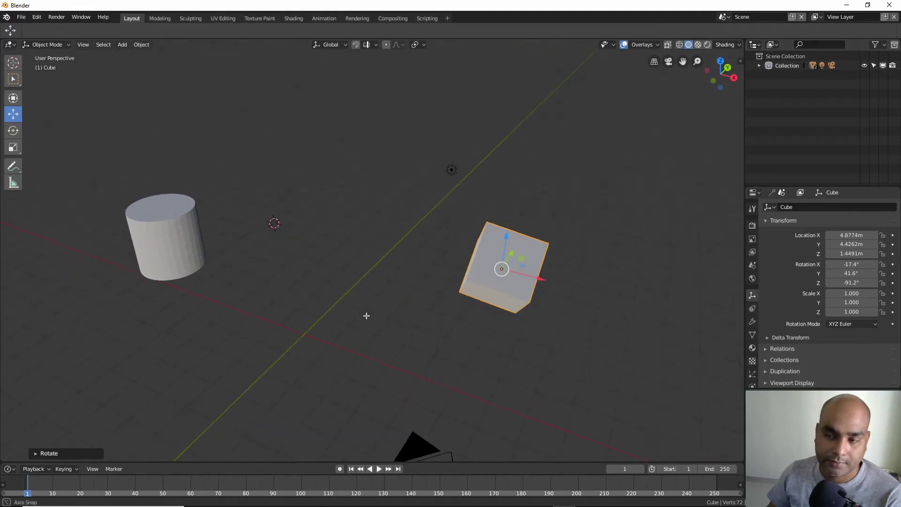
mouse_move(542, 224)
middle_mouse_down()
mouse_move(450, 236)
mouse_move(263, 135)
mouse_move(519, 203)
mouse_move(504, 217)
middle_mouse_up()
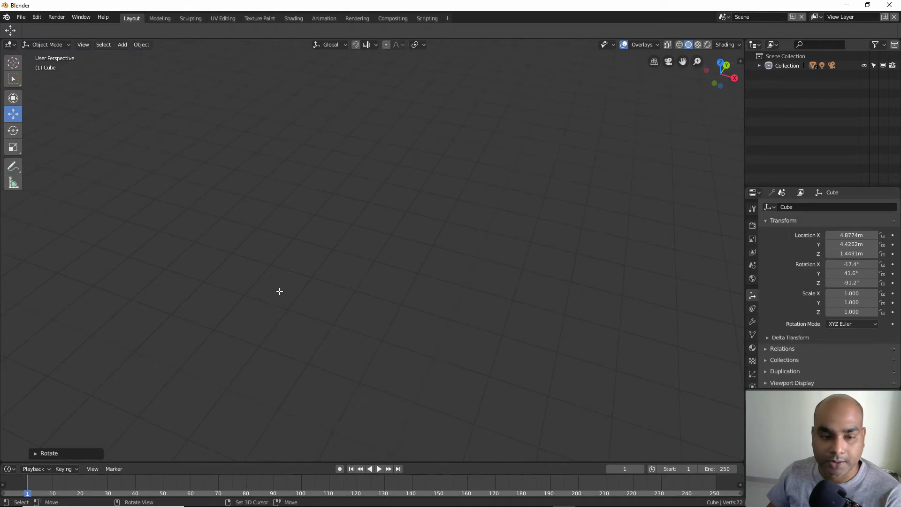
mouse_move(108, 320)
middle_mouse_down()
mouse_move(366, 276)
mouse_move(388, 244)
mouse_move(354, 242)
mouse_move(272, 203)
mouse_move(407, 241)
mouse_move(428, 262)
mouse_move(421, 256)
middle_mouse_up()
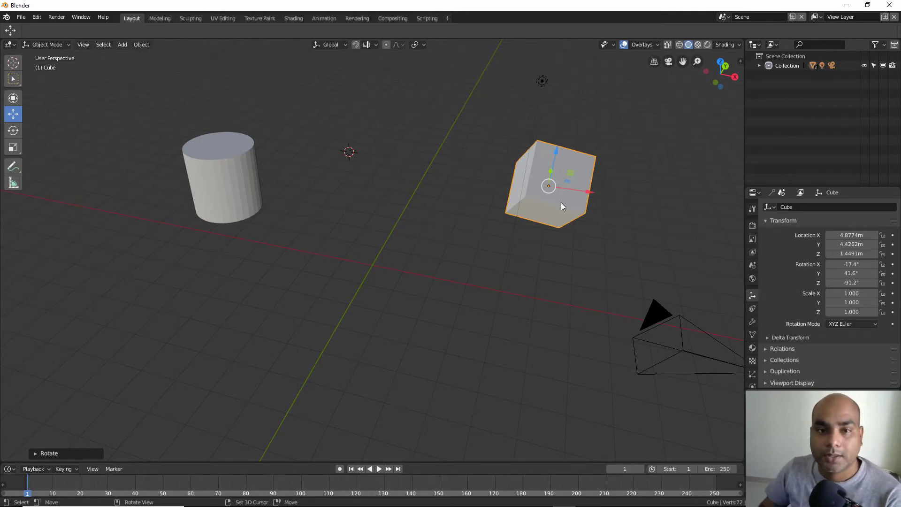
Set the transform orientation to the cube's local axes and centre the cube in view.
left_click(336, 46)
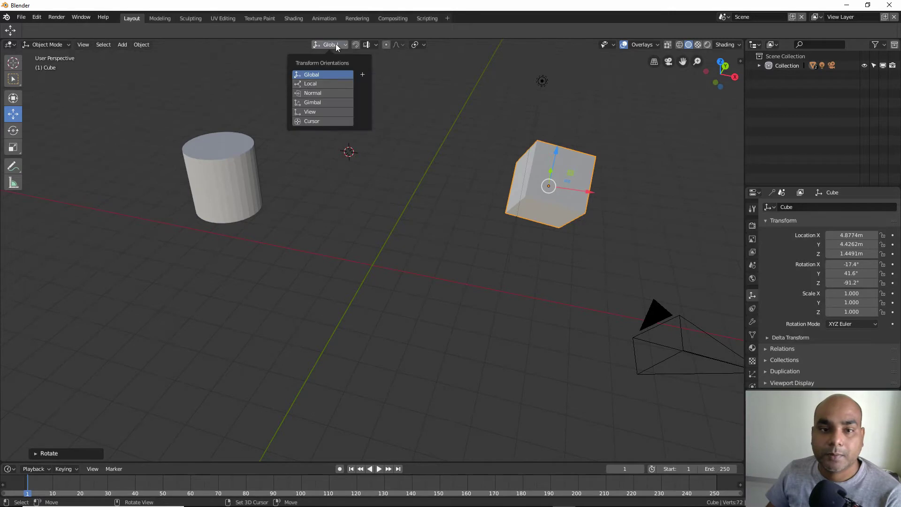
left_click(310, 85)
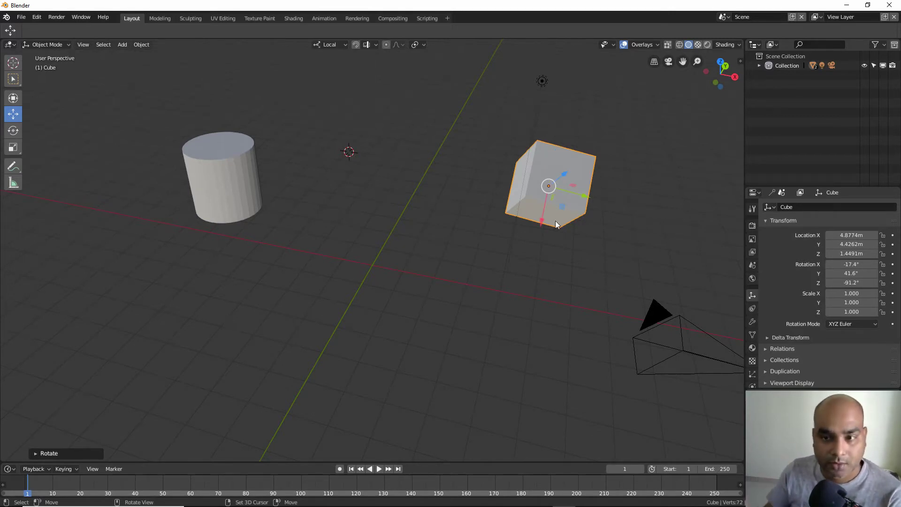
middle_click_drag(552, 190, 557, 147)
mouse_move(611, 187)
middle_mouse_down()
mouse_move(528, 165)
mouse_move(496, 195)
middle_mouse_up()
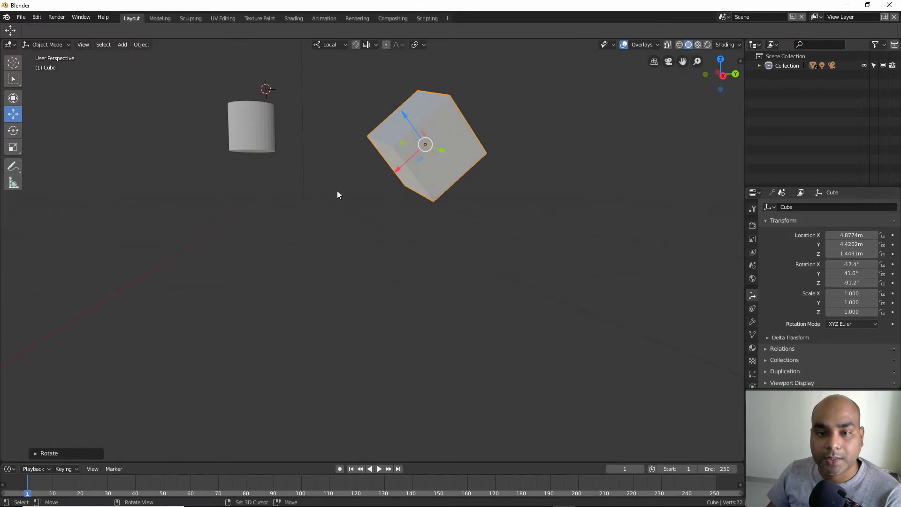
mouse_move(424, 165)
middle_mouse_down()
mouse_move(464, 187)
mouse_move(550, 171)
mouse_move(364, 239)
mouse_move(371, 245)
mouse_move(462, 204)
middle_mouse_up()
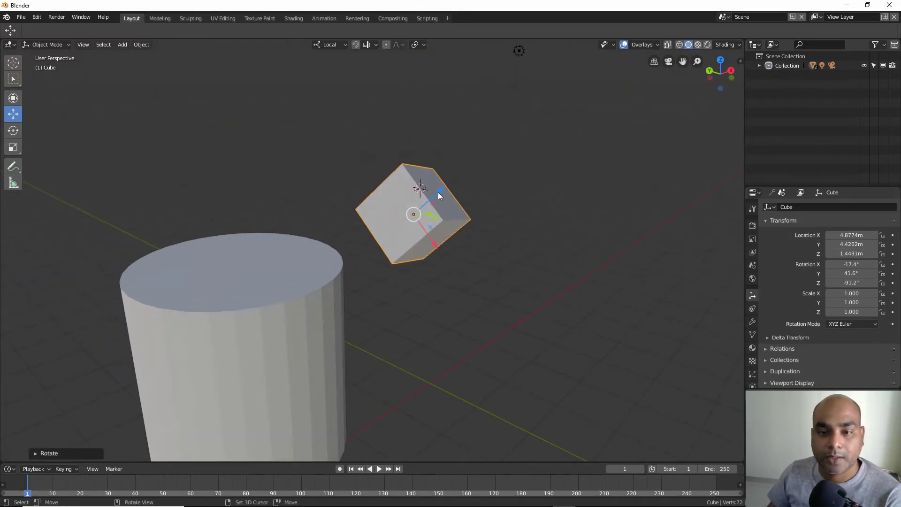
Raise the cube to 5.2004, 4.7612, 3.101 m and show the transform sidebar.
key("g")
left_click(464, 170)
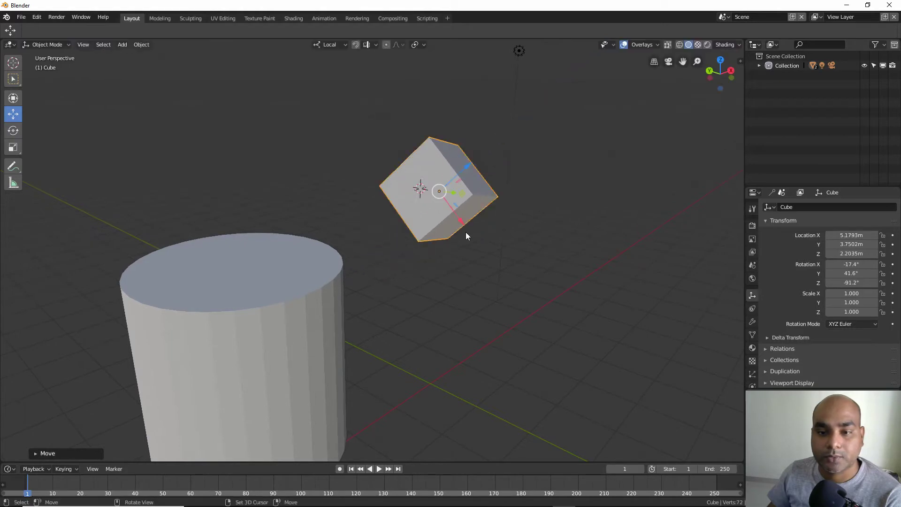
key("g")
left_click(467, 211)
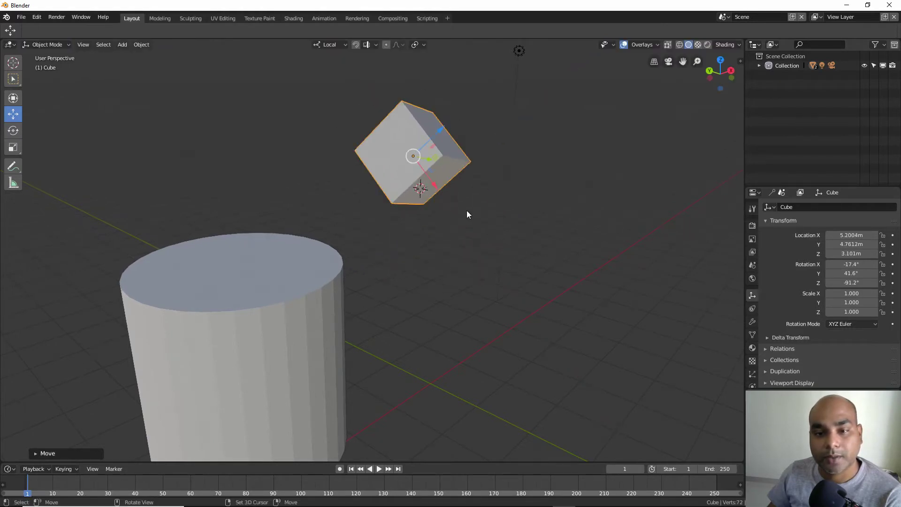
mouse_move(467, 215)
middle_mouse_down()
mouse_move(438, 222)
mouse_move(435, 235)
mouse_move(458, 236)
mouse_move(413, 245)
mouse_move(462, 231)
mouse_move(464, 242)
middle_mouse_up()
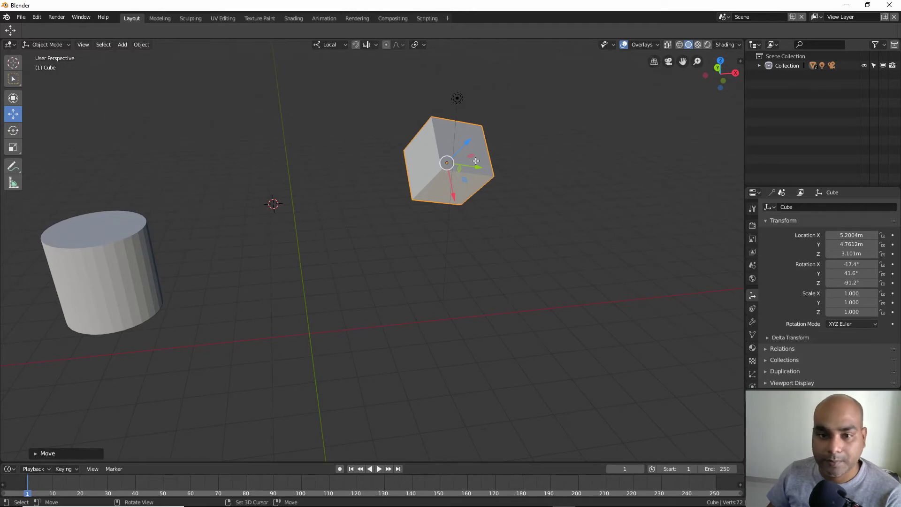
left_click_drag(740, 62, 724, 71)
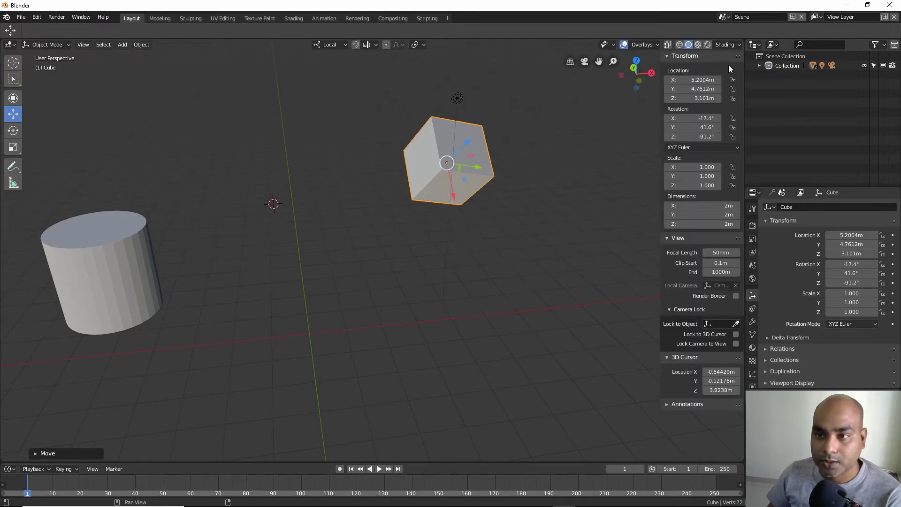
Zero the cube's X, Y and Z location together in the sidebar.
mouse_move(668, 55)
left_mouse_down()
mouse_move(683, 99)
mouse_move(699, 98)
left_mouse_up()
left_click(665, 56)
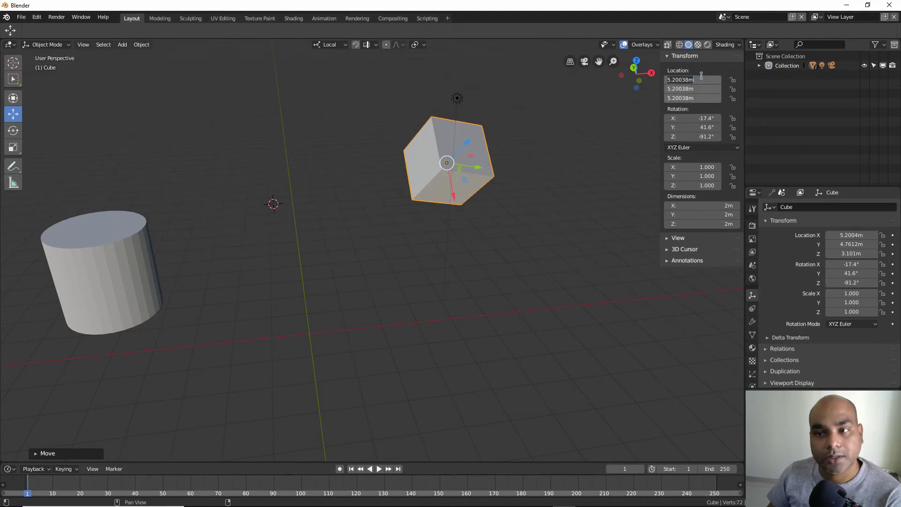
type("0")
key("Return")
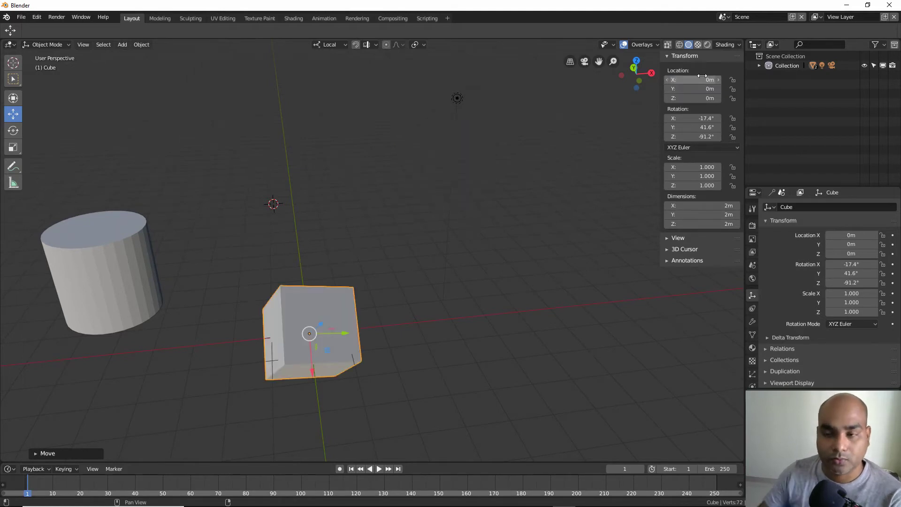
Move the cube up to the right, then clear its location and rotation to zero.
key("g")
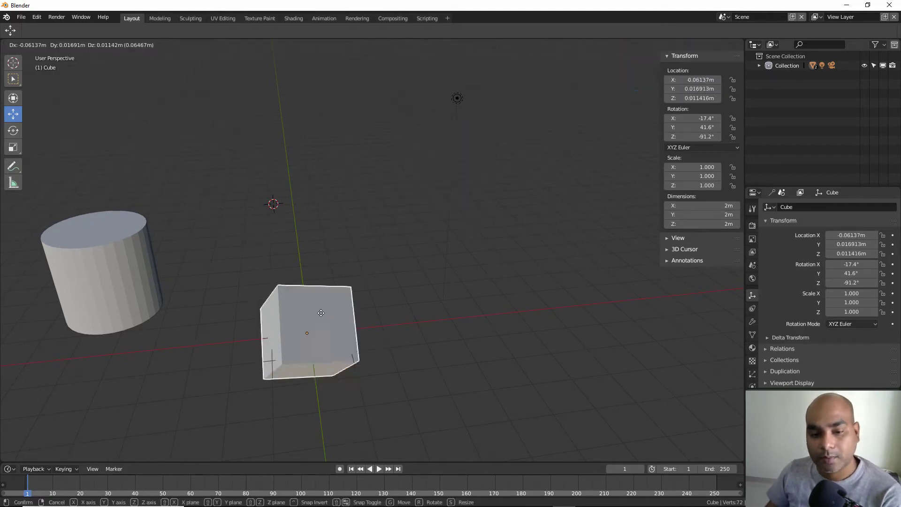
left_click(540, 148)
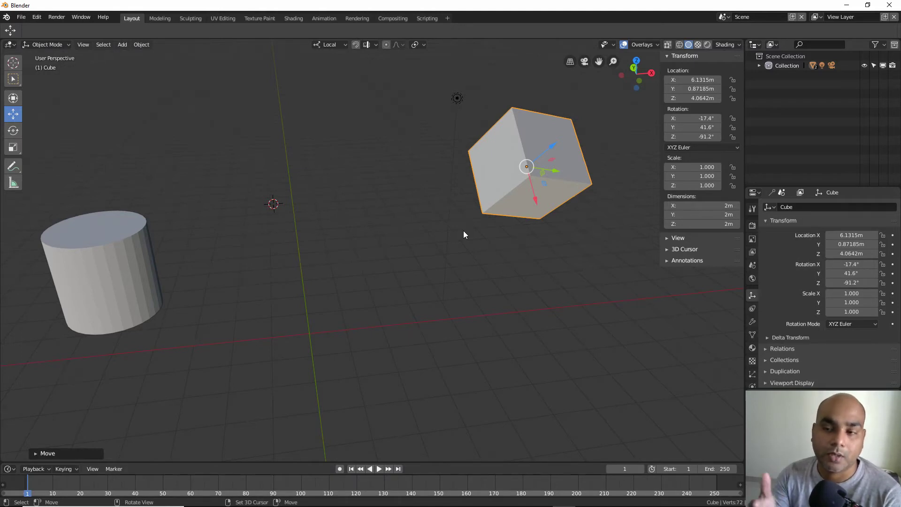
key("alt+g")
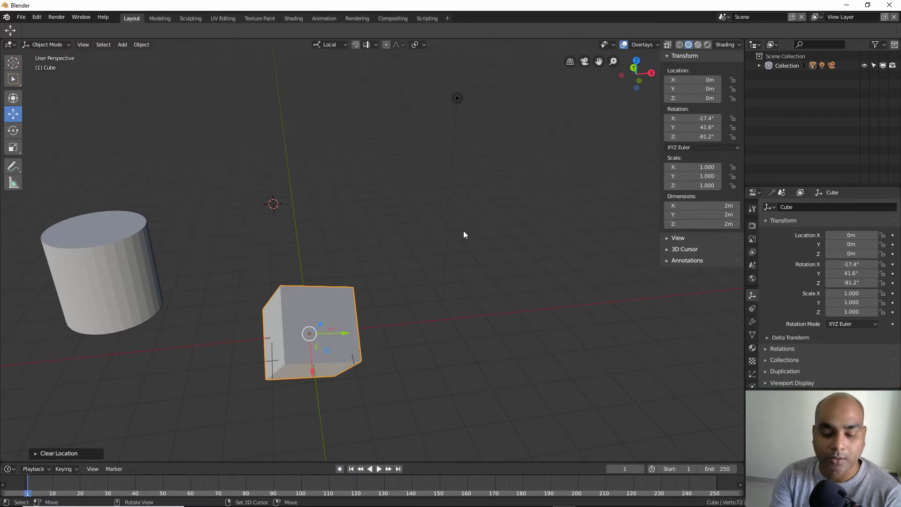
key("alt+r")
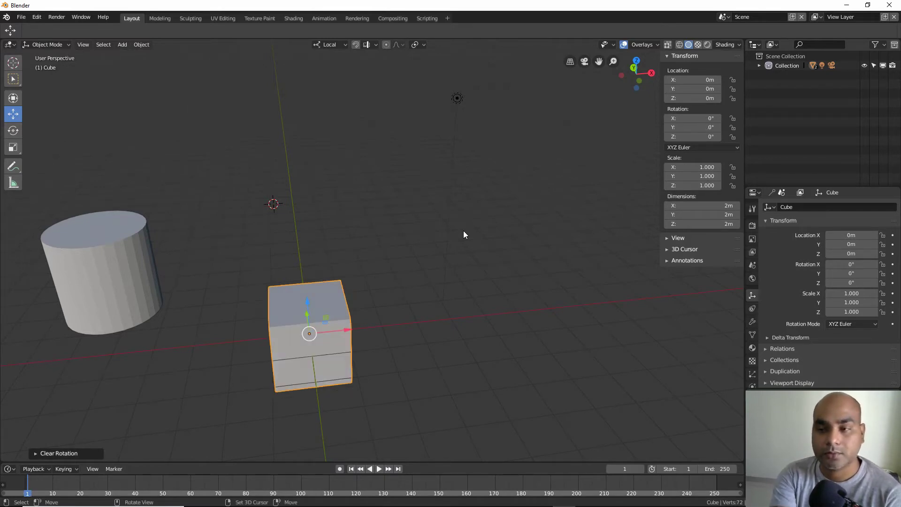
mouse_move(464, 230)
middle_mouse_down()
mouse_move(356, 349)
mouse_move(358, 327)
mouse_move(385, 294)
mouse_move(409, 306)
middle_mouse_up()
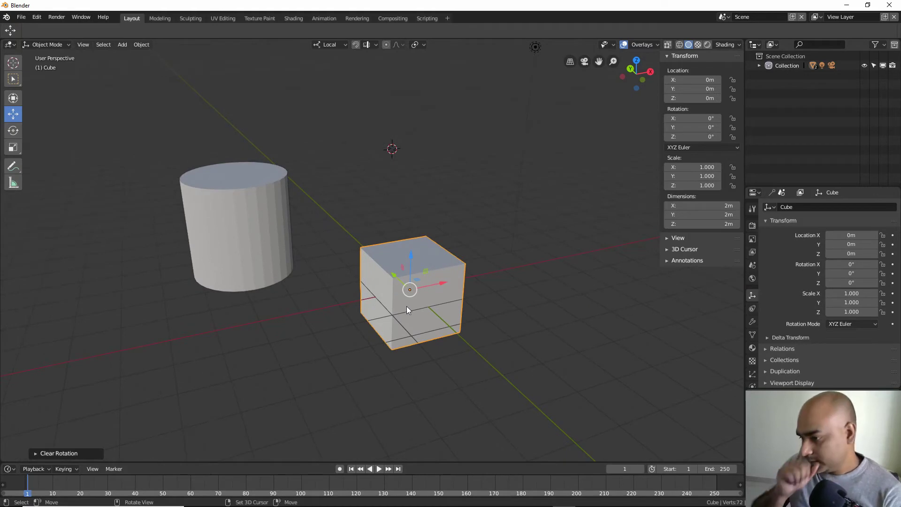
middle_click_drag(417, 311, 420, 232)
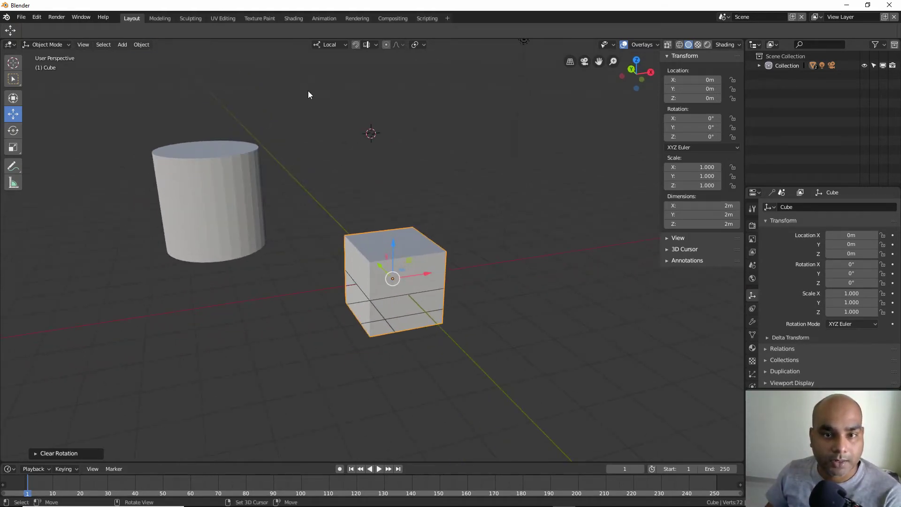
Switch to the Cursor tool and set the transform orientation to Global.
left_click(13, 62)
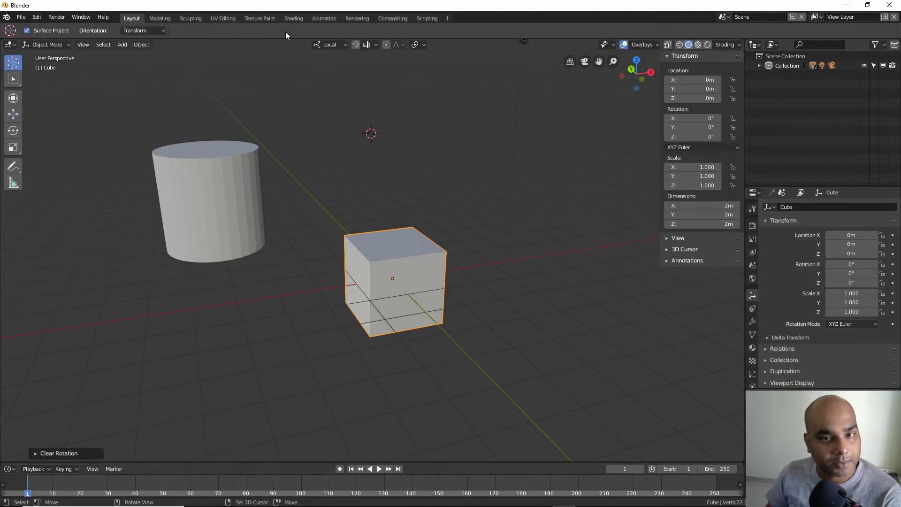
left_click(338, 44)
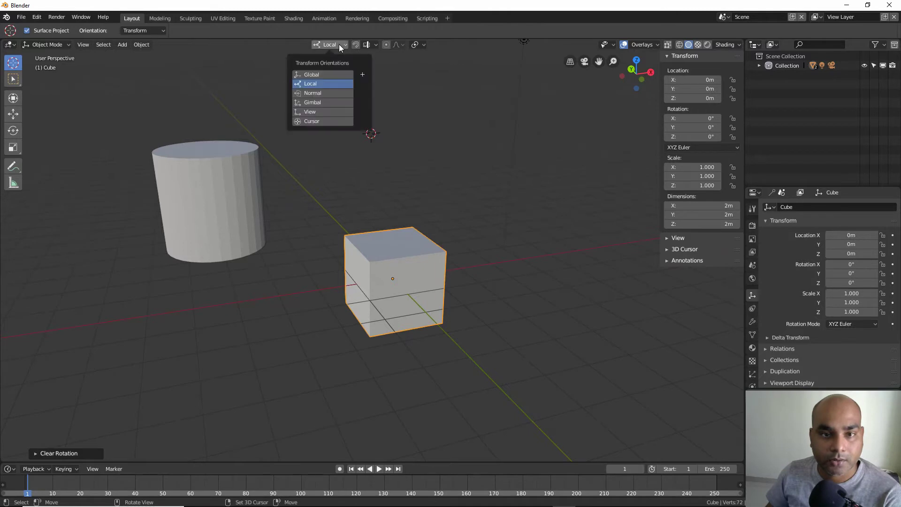
left_click(301, 74)
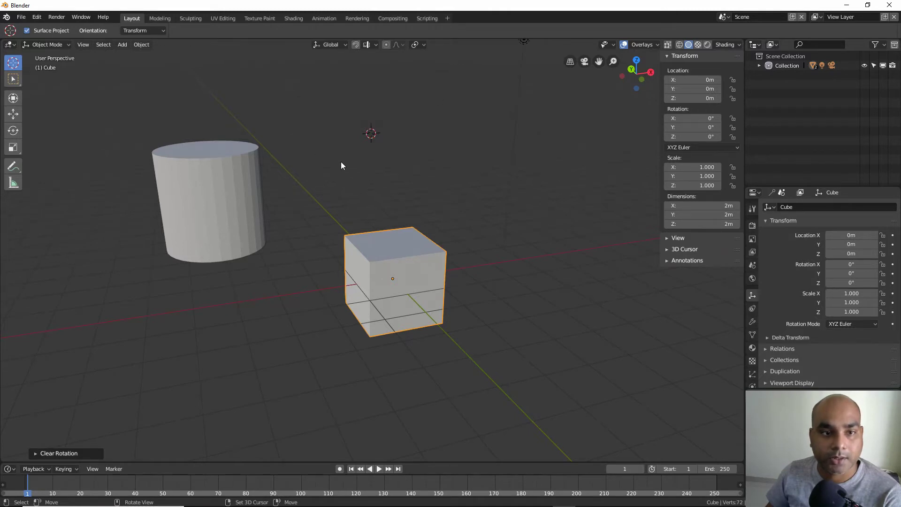
mouse_move(341, 165)
middle_mouse_down()
mouse_move(307, 165)
mouse_move(169, 105)
middle_mouse_up()
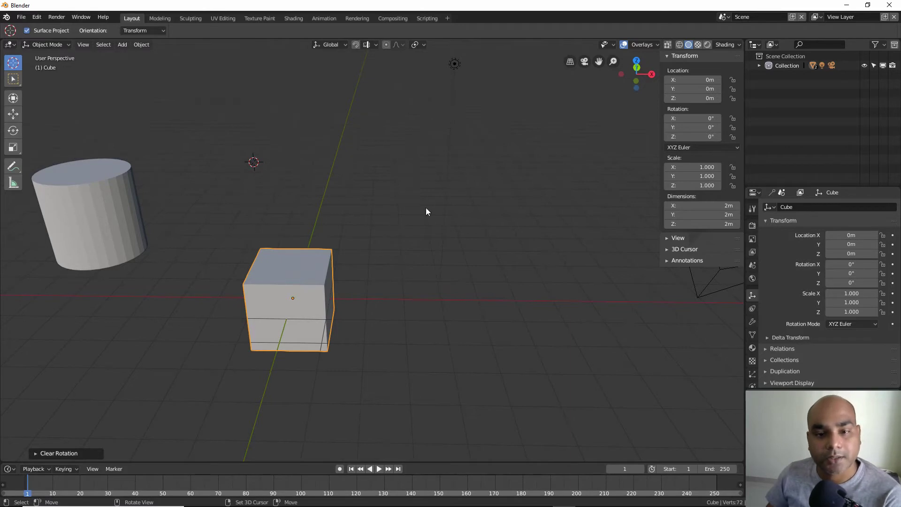
Drag the 3D cursor to the right of the cube and orbit the view.
left_click_drag(304, 164, 386, 148)
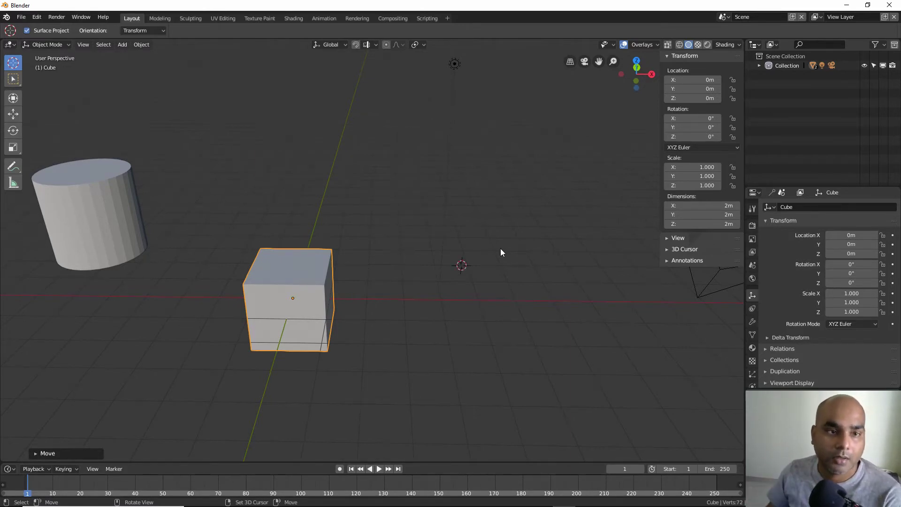
left_click(345, 45)
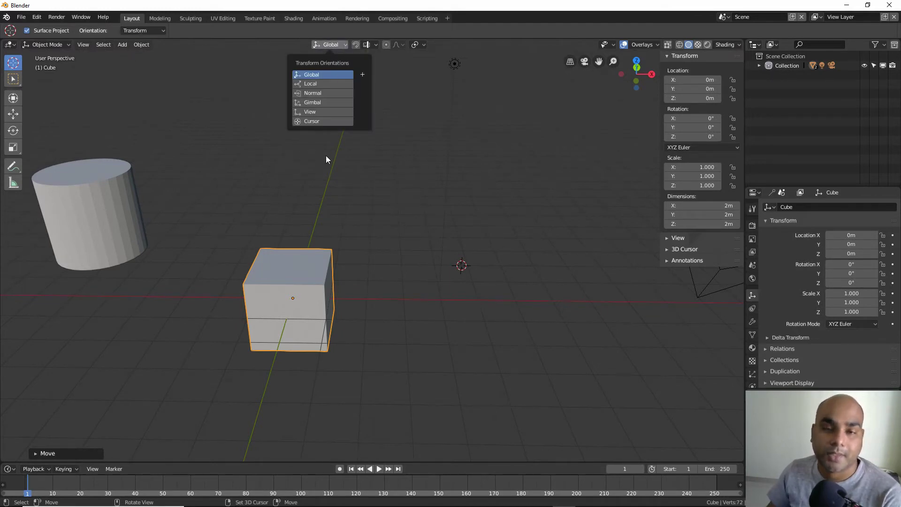
middle_click_drag(370, 117, 400, 156)
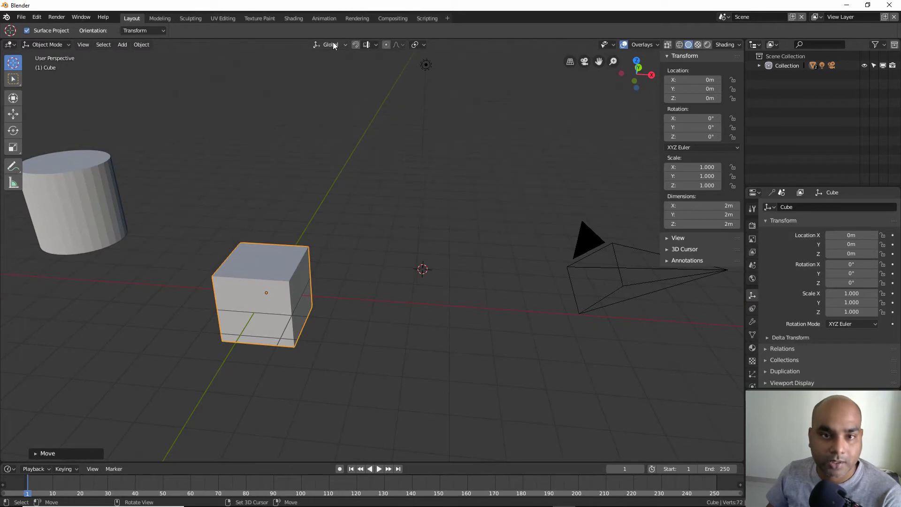
middle_click_drag(369, 282, 427, 265)
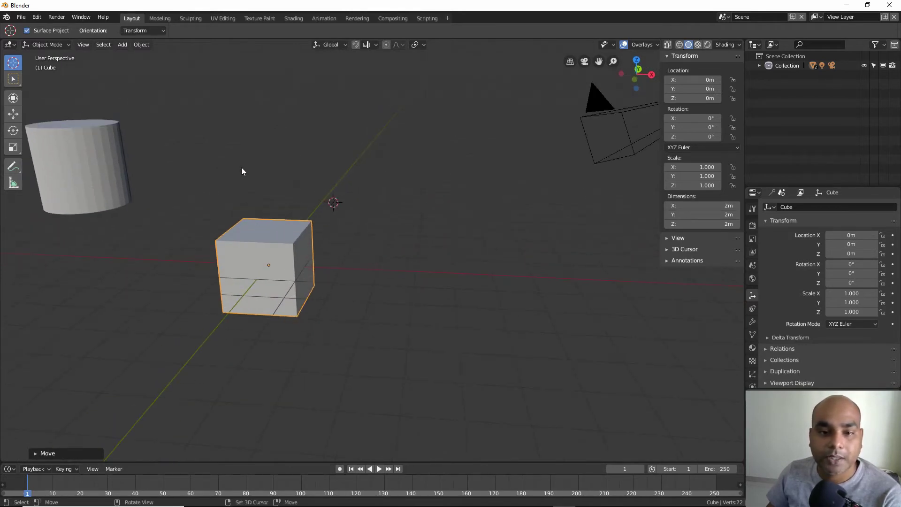
Place the 3D cursor at a new grid point, then orbit to view the cube from the front.
left_click(427, 334)
left_click(203, 327)
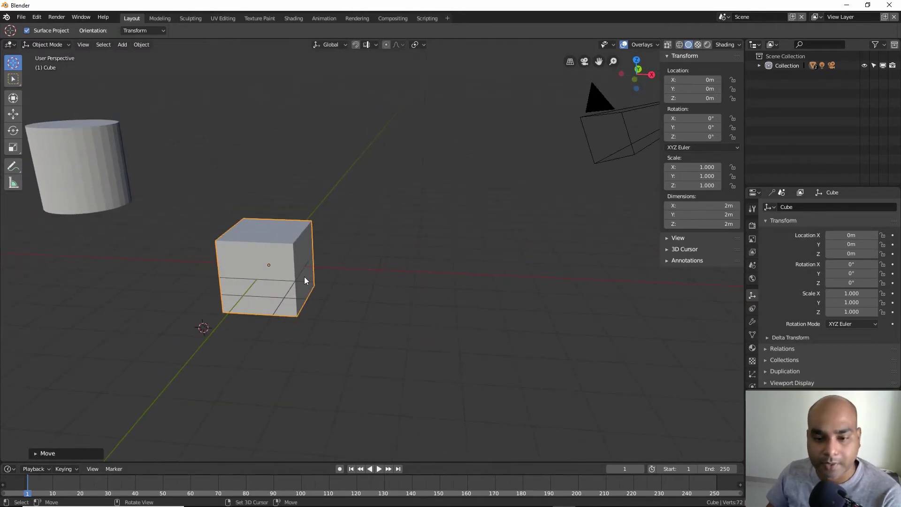
left_click(383, 223)
scroll(409, 235, "up", 2)
middle_click_drag(408, 221, 402, 235)
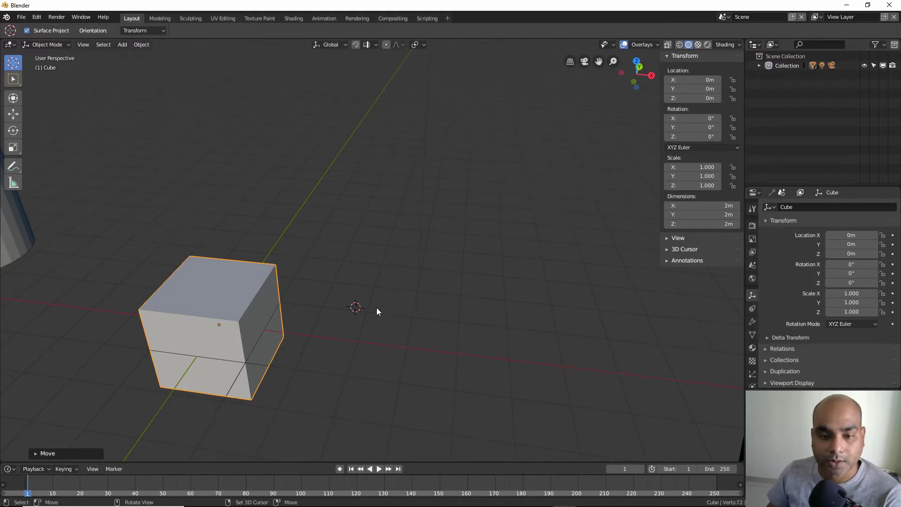
mouse_move(376, 308)
middle_mouse_down()
mouse_move(422, 241)
mouse_move(442, 253)
mouse_move(369, 246)
middle_mouse_up()
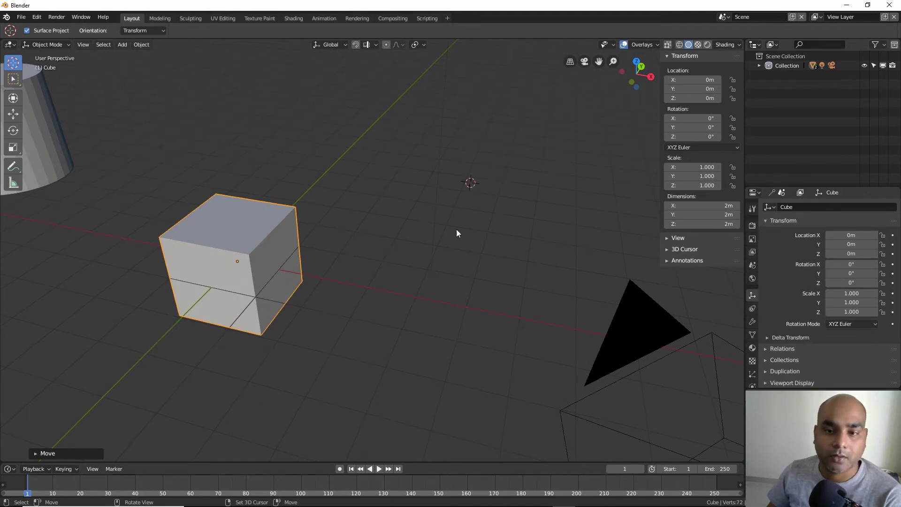
middle_click_drag(393, 322, 407, 310)
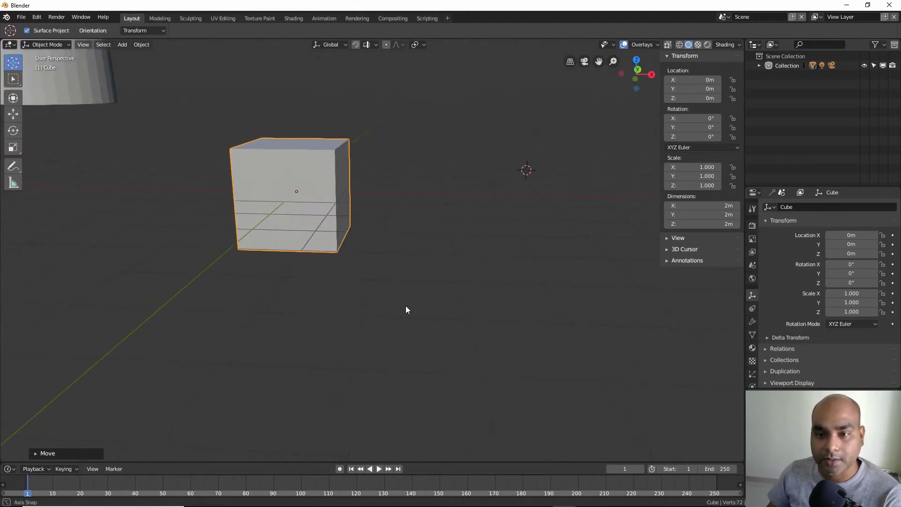
key("KP_1")
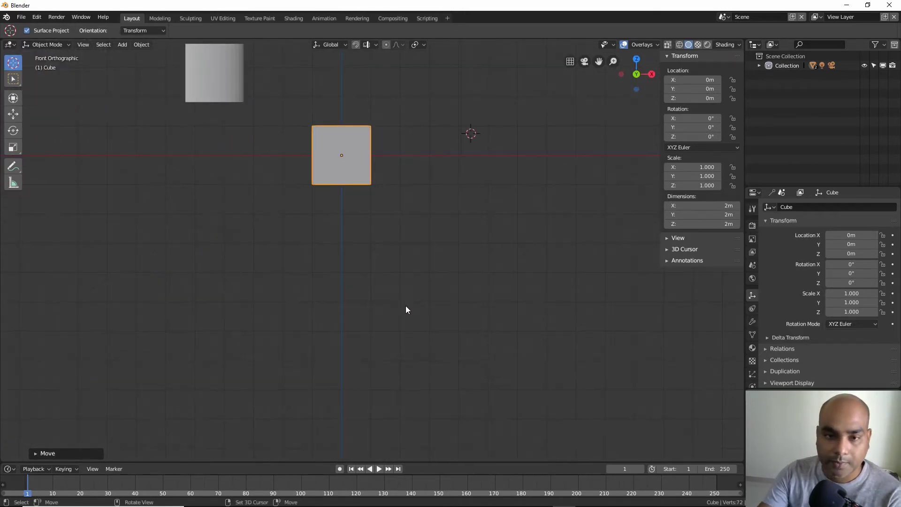
scroll(481, 175, "up", 1)
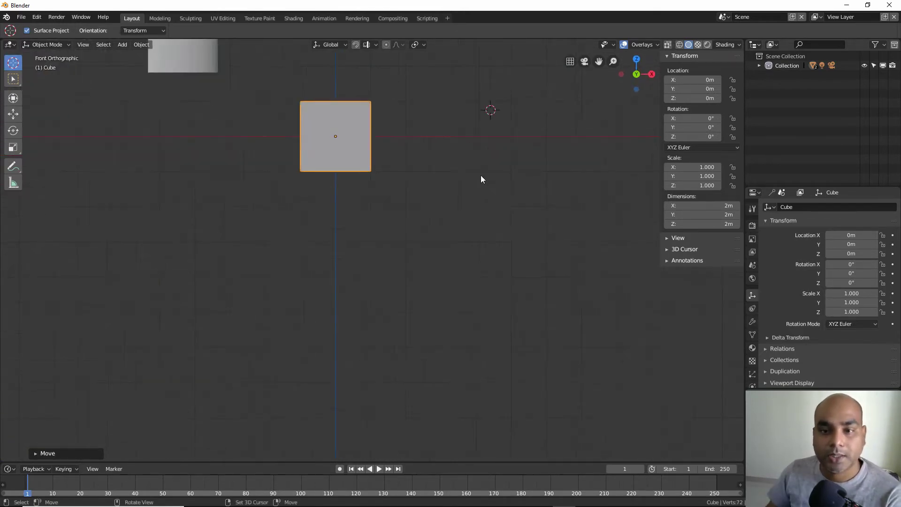
mouse_move(480, 176)
middle_mouse_down("shift")
mouse_move(455, 212)
mouse_move(428, 318)
middle_mouse_up("shift")
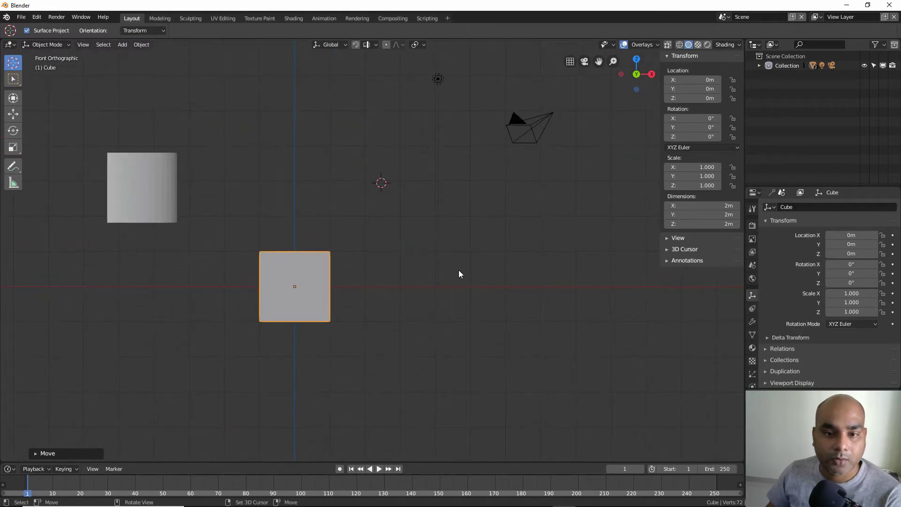
middle_click_drag(441, 244, 387, 297)
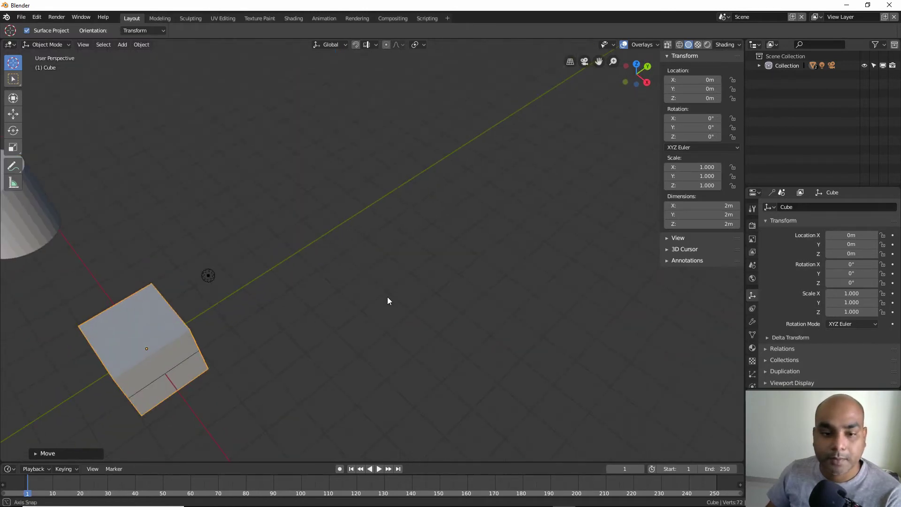
key("KP_1")
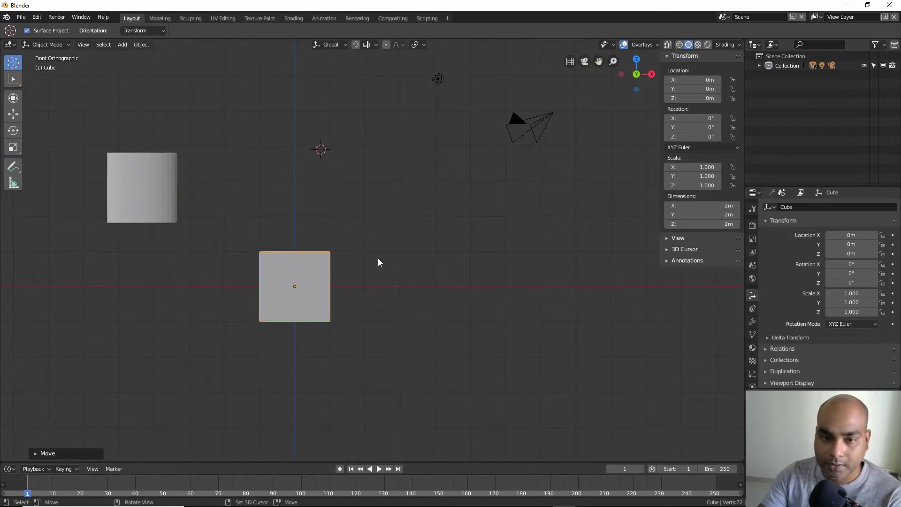
key("KP_3")
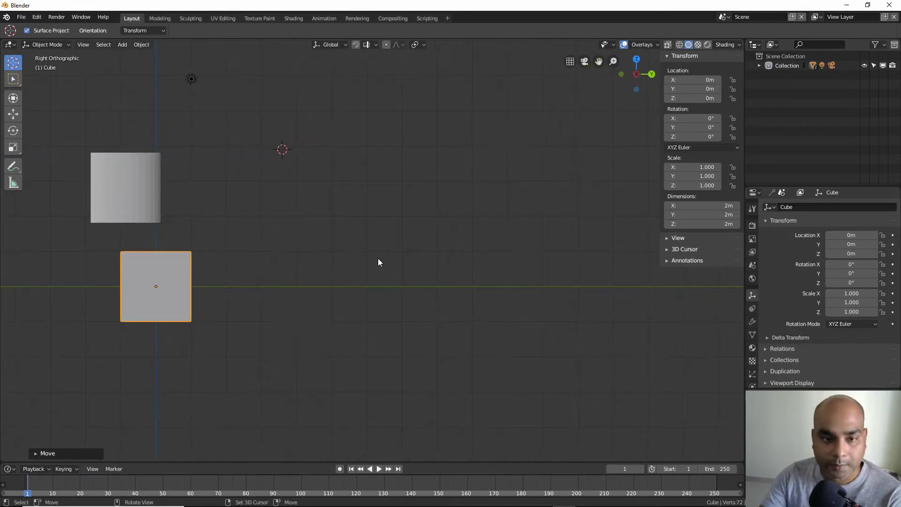
key("KP_7")
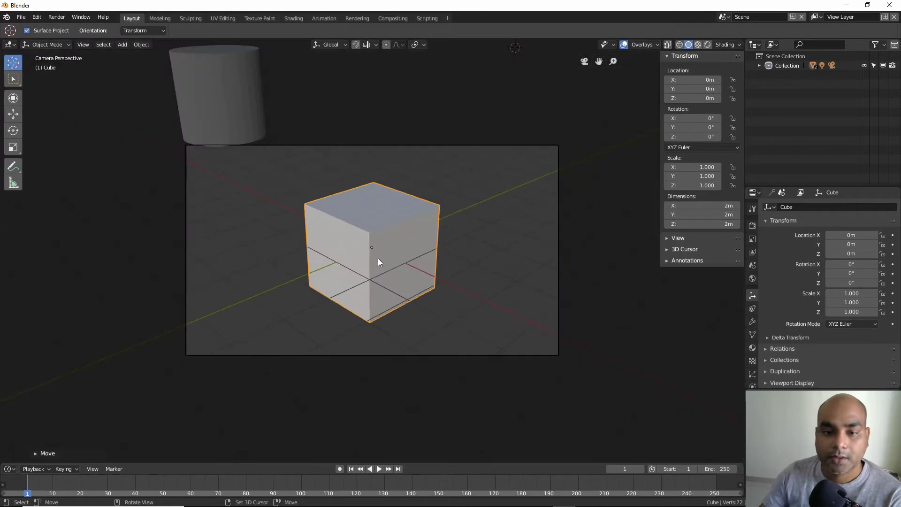
key("KP_0")
mouse_move(385, 272)
middle_mouse_down()
mouse_move(401, 270)
mouse_move(432, 216)
mouse_move(371, 260)
mouse_move(421, 216)
mouse_move(448, 98)
middle_mouse_up()
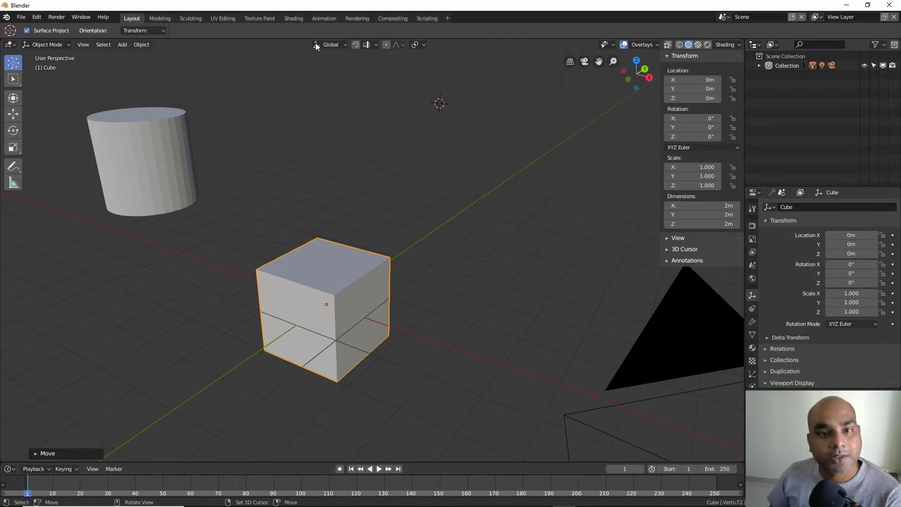
Raise the cube about 2 m and tilt it to -57°, 35.9°, -52.2°.
left_click(331, 44)
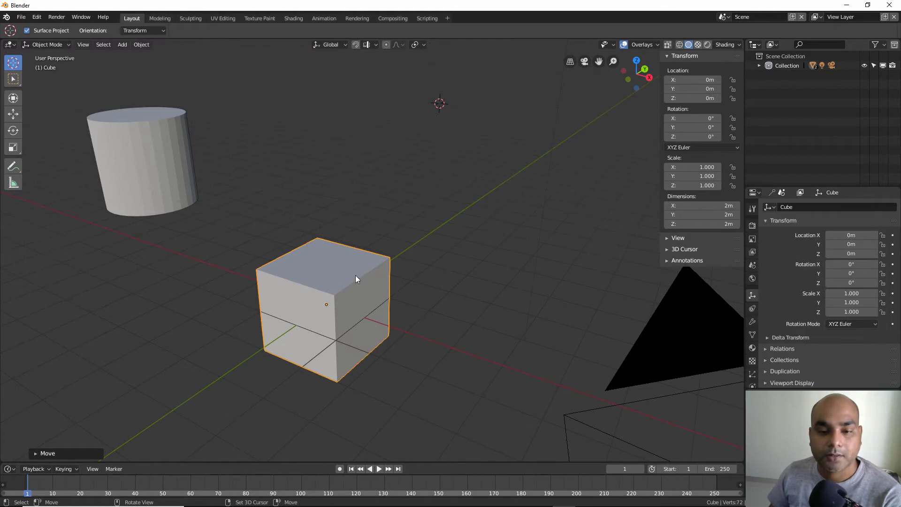
key("g")
left_click(360, 174)
key("r")
key("r")
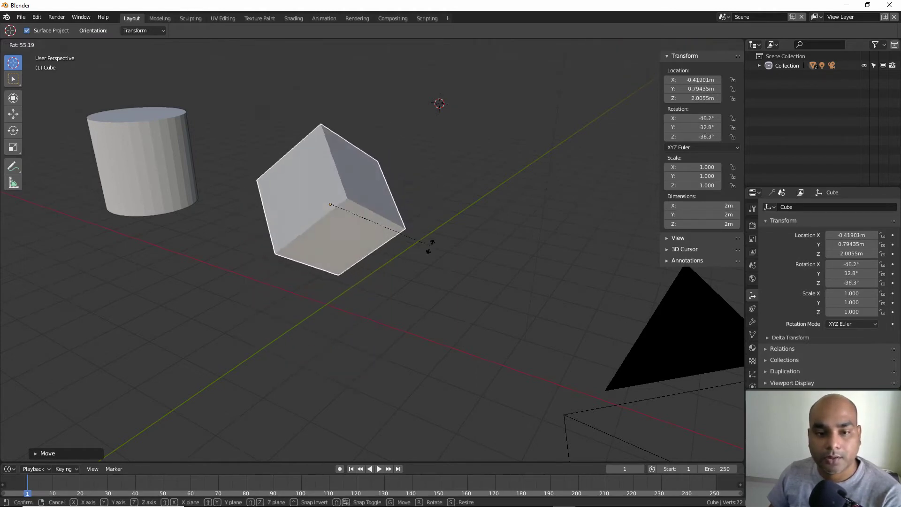
left_click(420, 275)
Reposition the 3D cursor, check front, side and top views, and open the Transform Orientation menu.
middle_click_drag(432, 230, 430, 235)
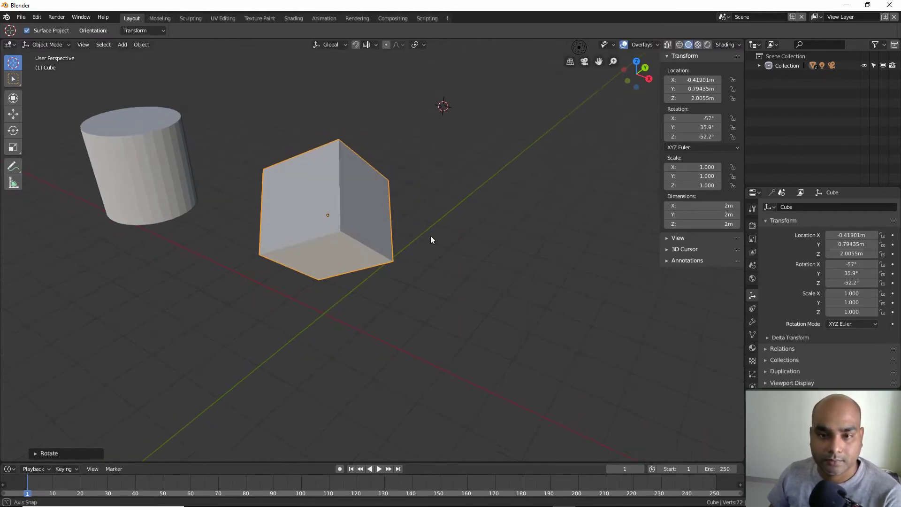
right_click(474, 182, "shift")
right_click(527, 275, "shift")
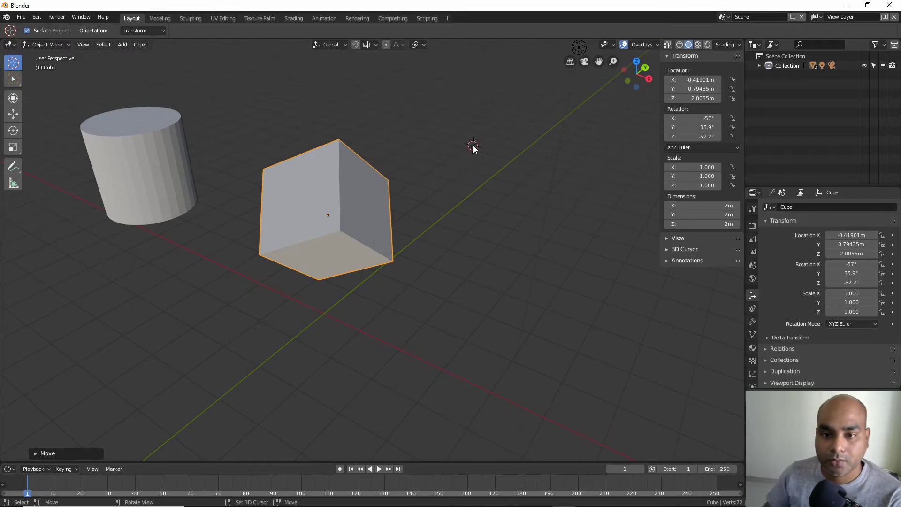
key("KP_1")
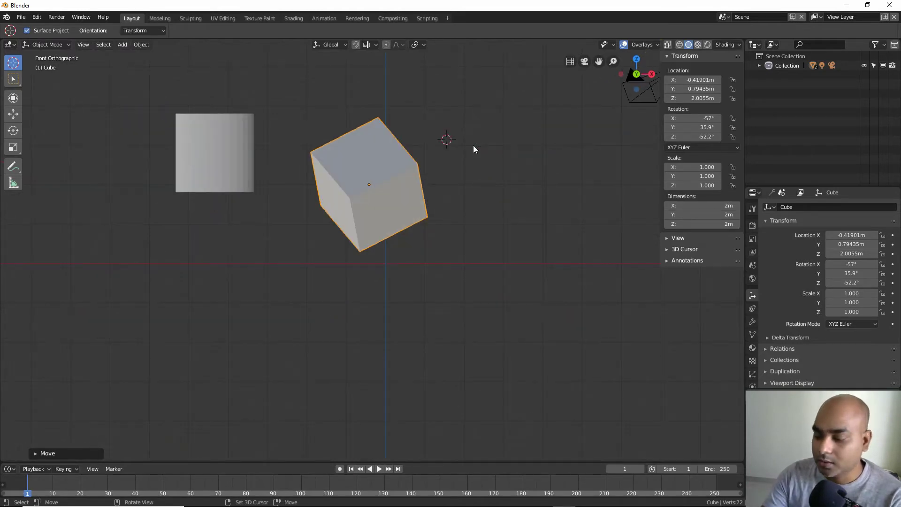
key("KP_3")
key("KP_7")
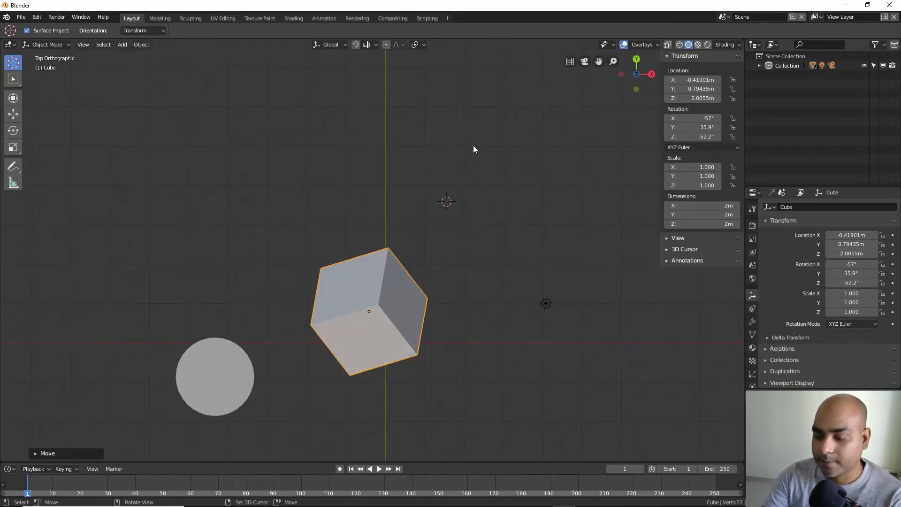
mouse_move(483, 263)
middle_mouse_down()
mouse_move(443, 270)
mouse_move(441, 252)
middle_mouse_up()
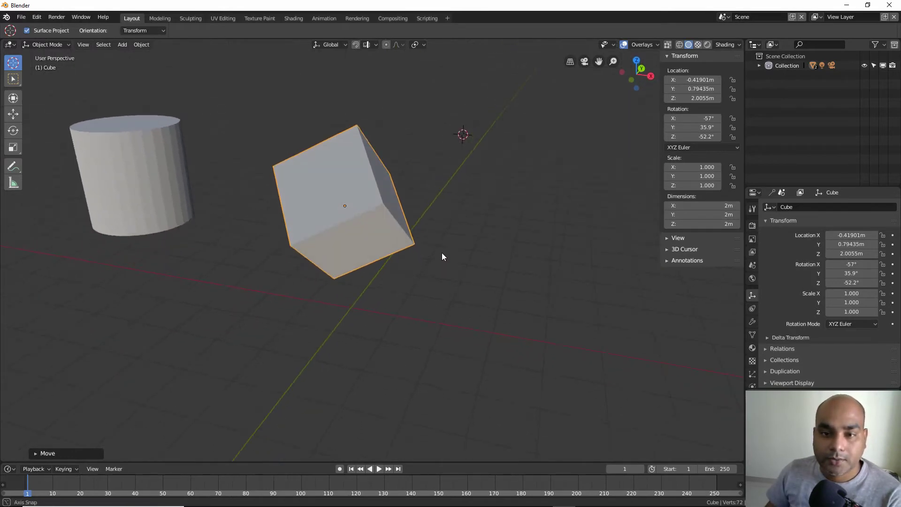
left_click(331, 44)
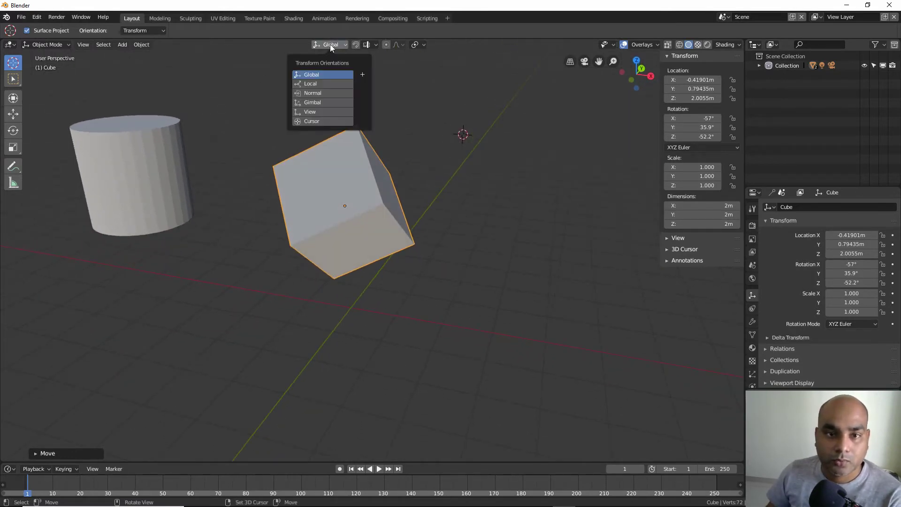
Set the transform orientation to Local and show move handles aligned to the cube.
left_click(316, 83)
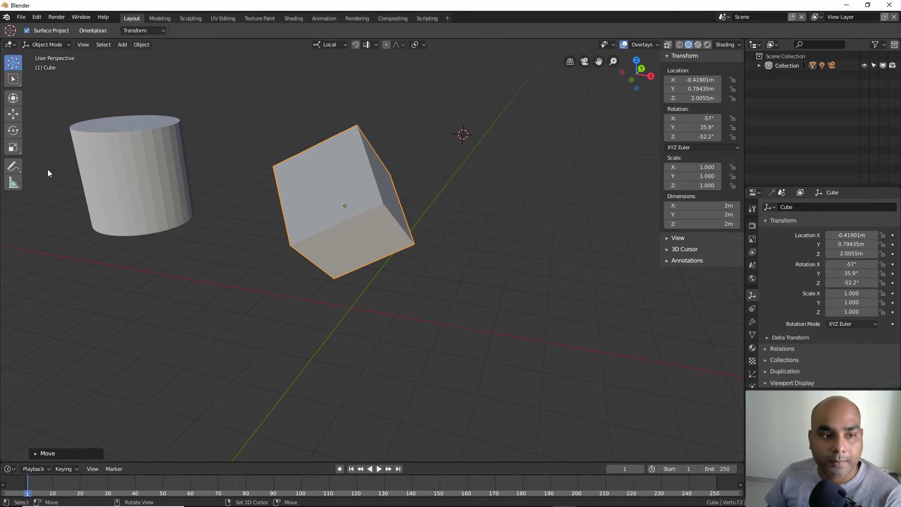
left_click(9, 118)
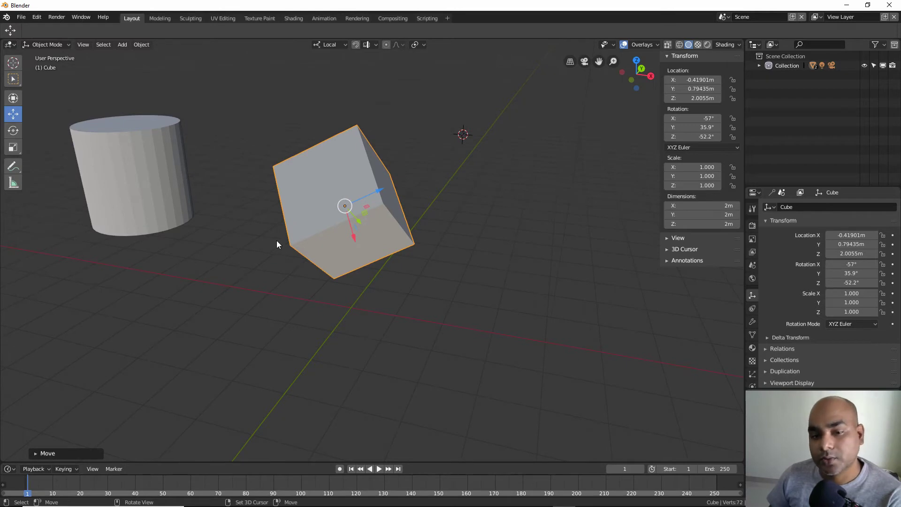
left_click(14, 63)
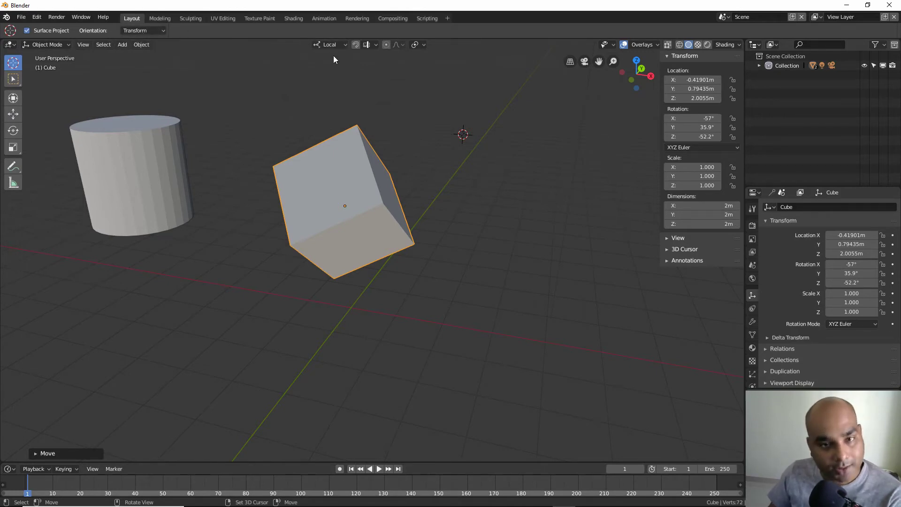
Place the 3D cursor right of the cube, then view it from the front and in perspective.
left_click(482, 196)
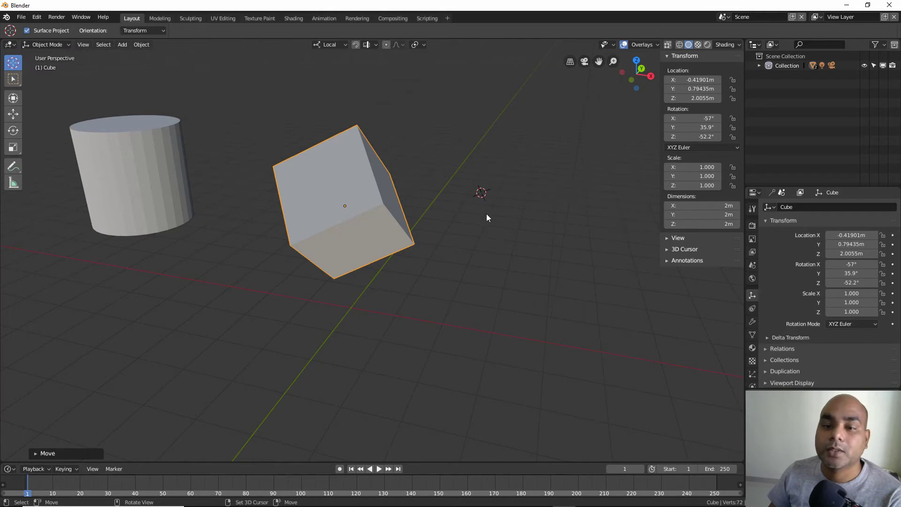
key("KP_1")
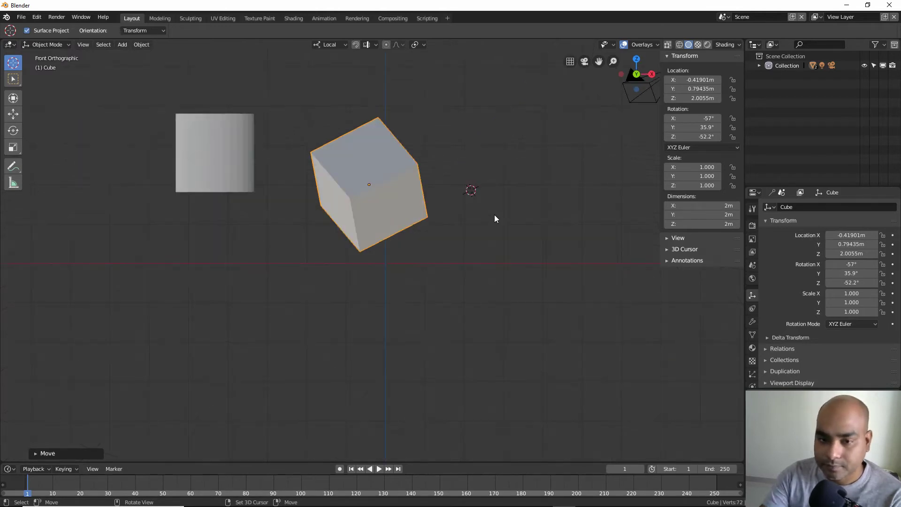
scroll(494, 206, "up", 1)
middle_click_drag(494, 195, 391, 263, "shift")
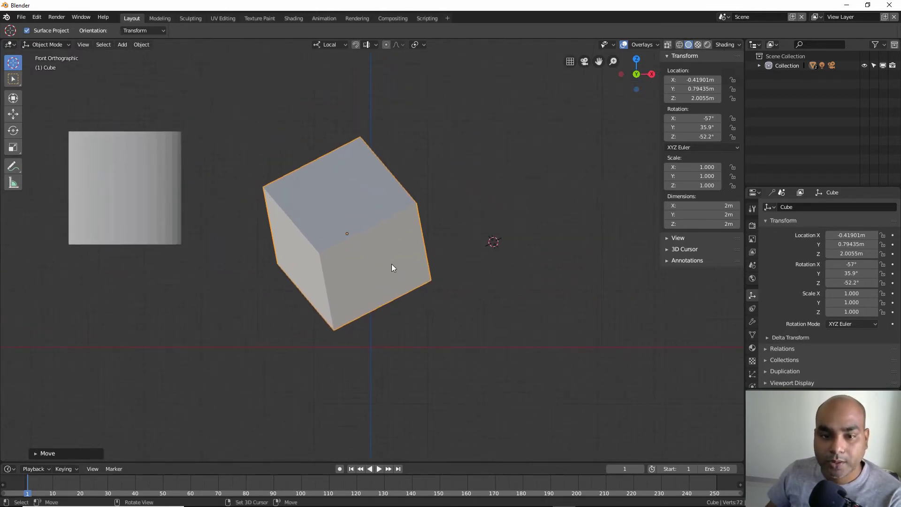
middle_click_drag(518, 263, 482, 248)
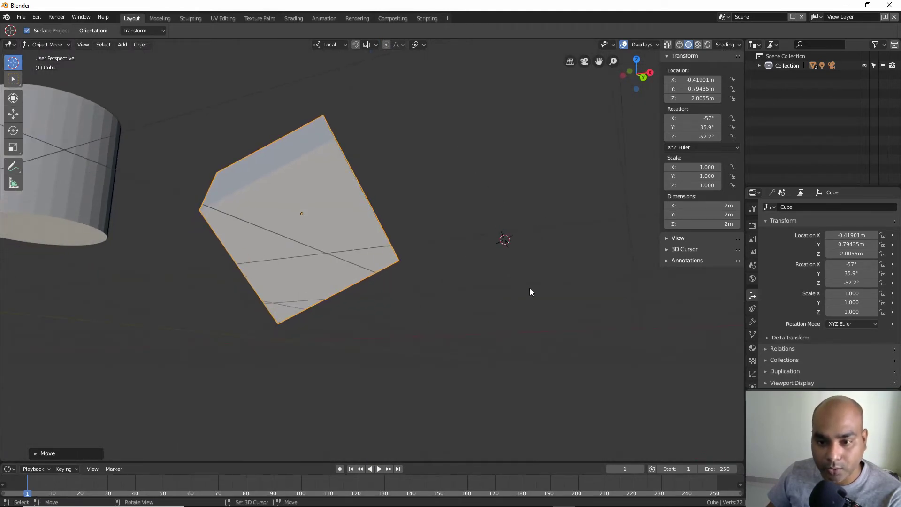
middle_click_drag(376, 205, 419, 224)
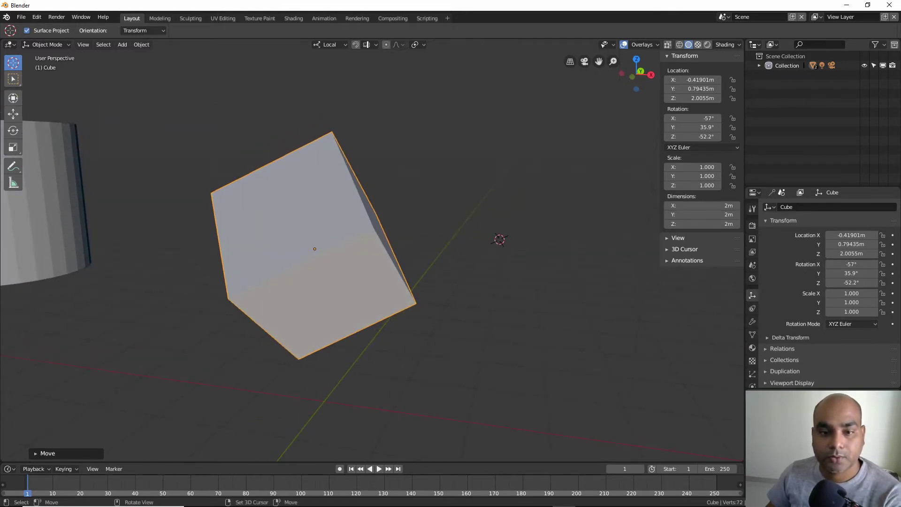
Rotate the cube to about -162°, -2.24°, -125° and orbit to inspect it.
key("r")
key("r")
left_click(396, 182)
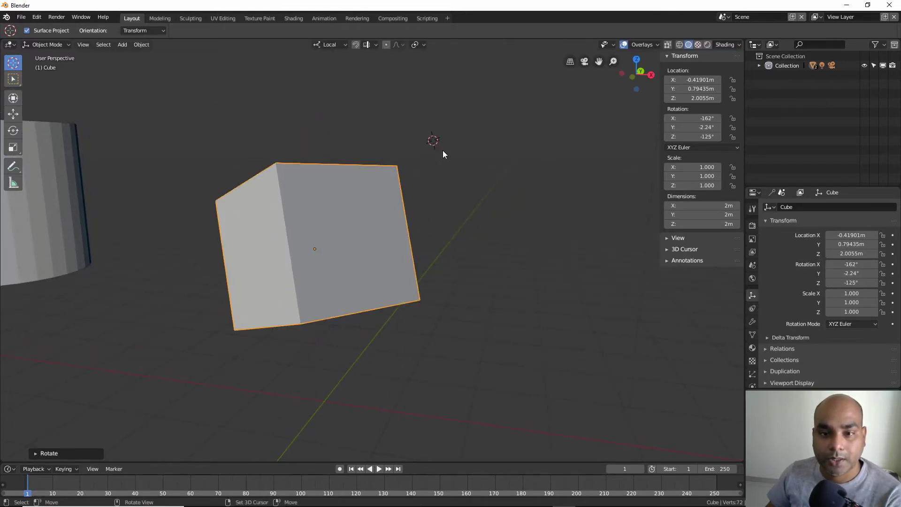
middle_click_drag(443, 154, 465, 169)
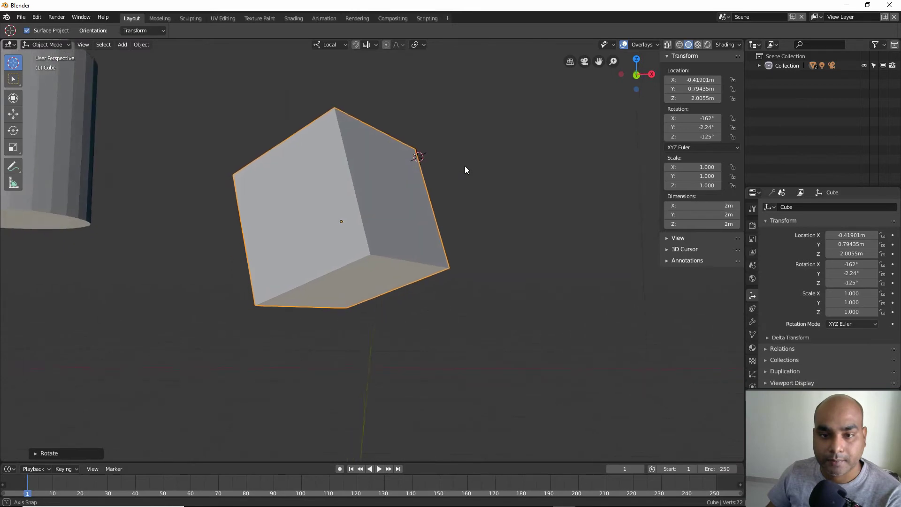
mouse_move(466, 169)
middle_mouse_down()
mouse_move(449, 213)
mouse_move(456, 222)
middle_mouse_up()
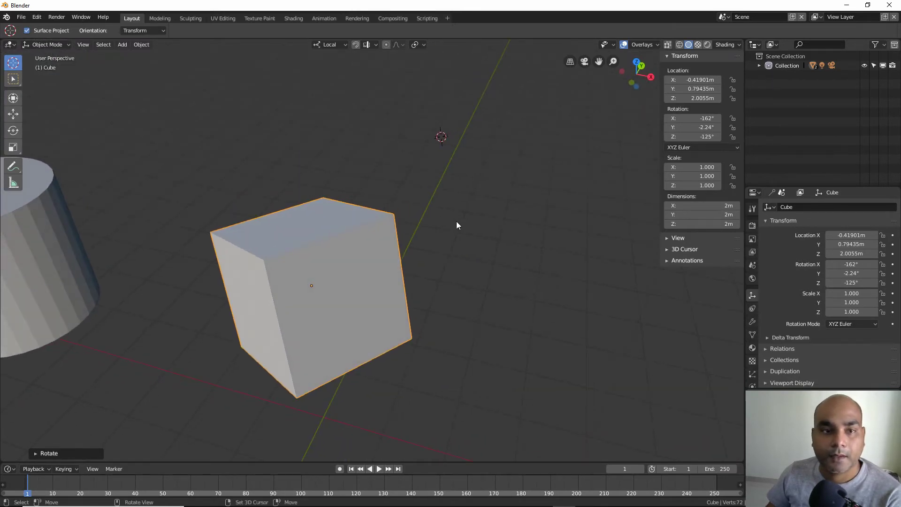
Look over the 3D cursor's orientation options and the transform orientation choices while orbiting.
left_click(143, 30)
left_click(337, 45)
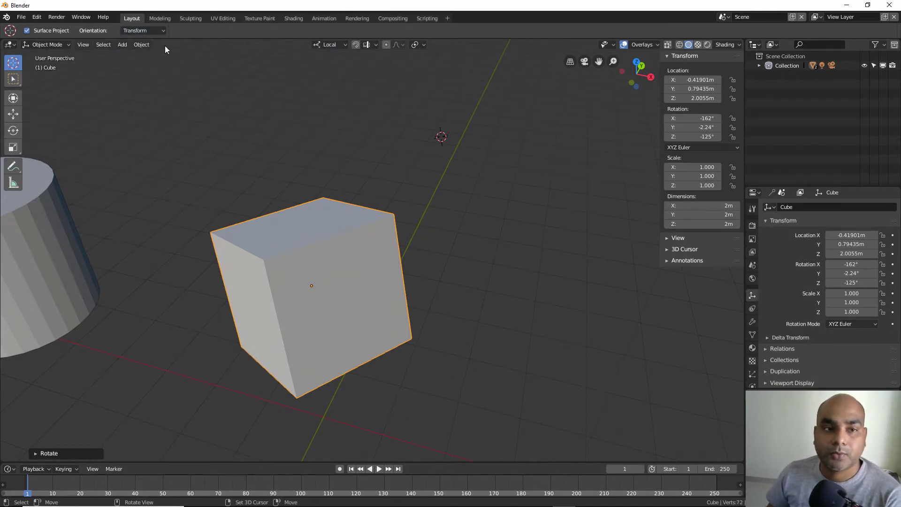
middle_click_drag(393, 153, 389, 147)
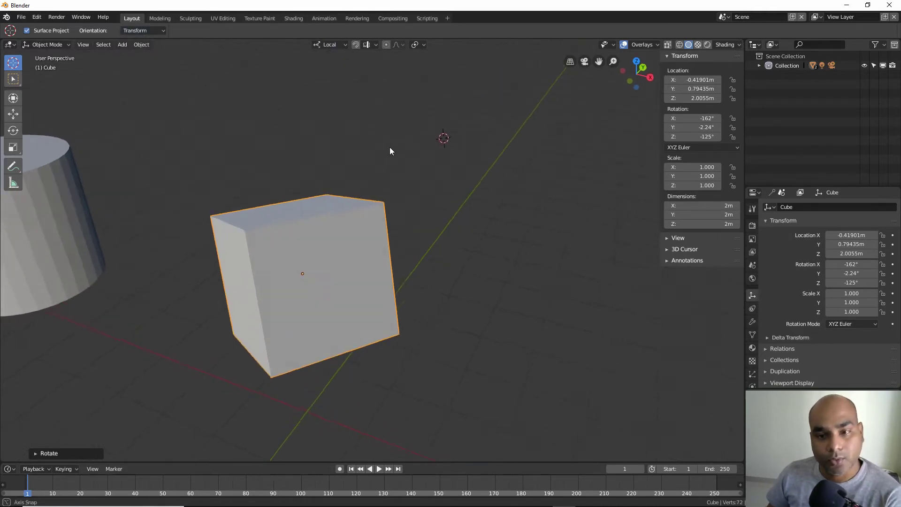
left_click(158, 31)
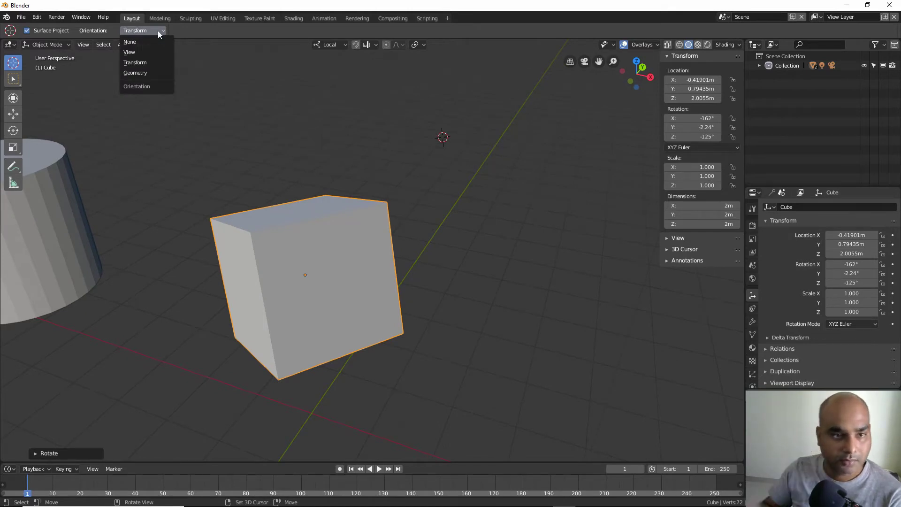
scroll(328, 165, "down", 3)
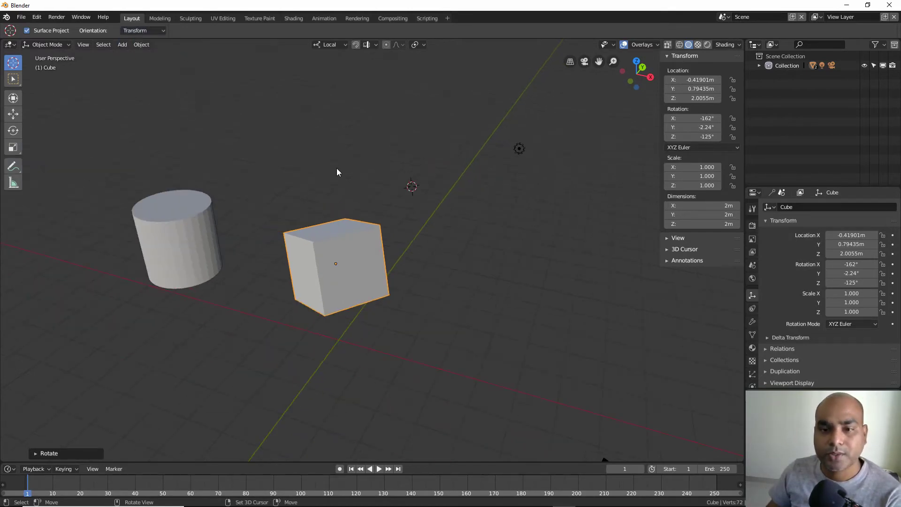
middle_click_drag(337, 172, 409, 241)
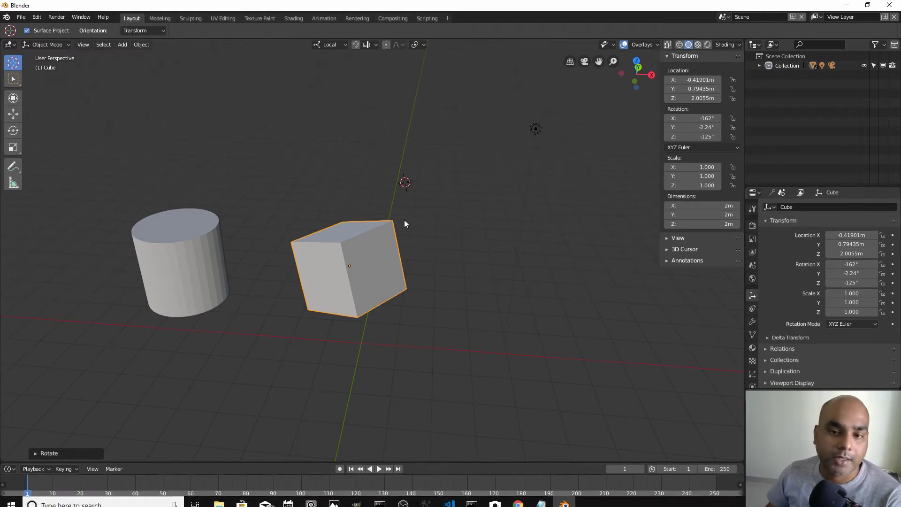
mouse_move(404, 220)
middle_mouse_down()
mouse_move(441, 283)
mouse_move(417, 283)
middle_mouse_up()
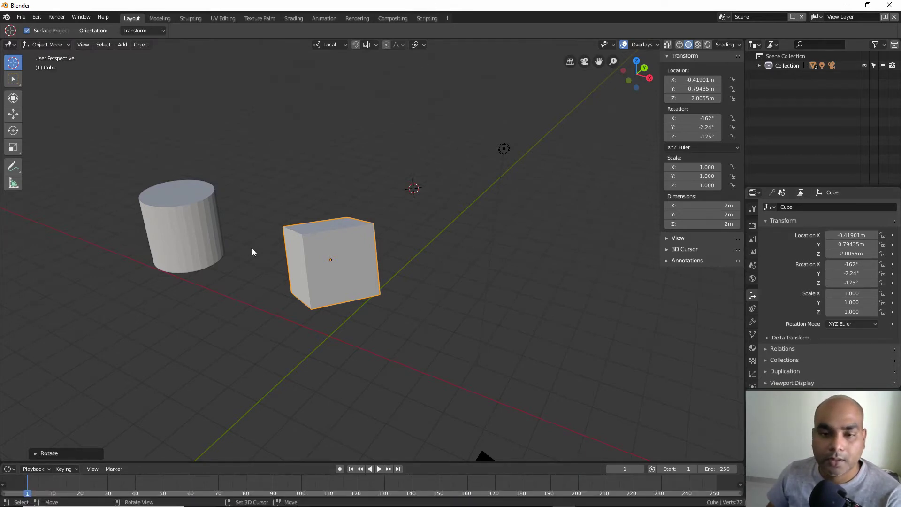
mouse_move(458, 222)
middle_mouse_down()
mouse_move(472, 227)
mouse_move(439, 254)
middle_mouse_up()
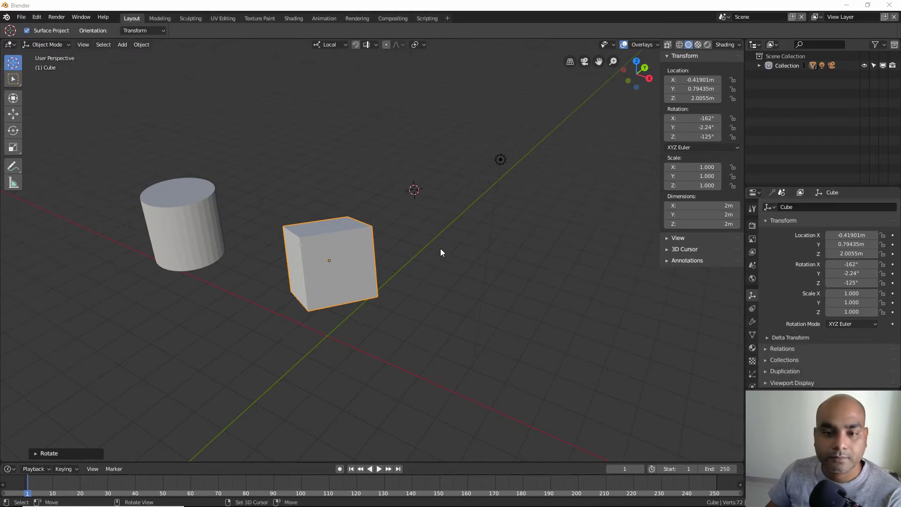
middle_click_drag(440, 248, 467, 223)
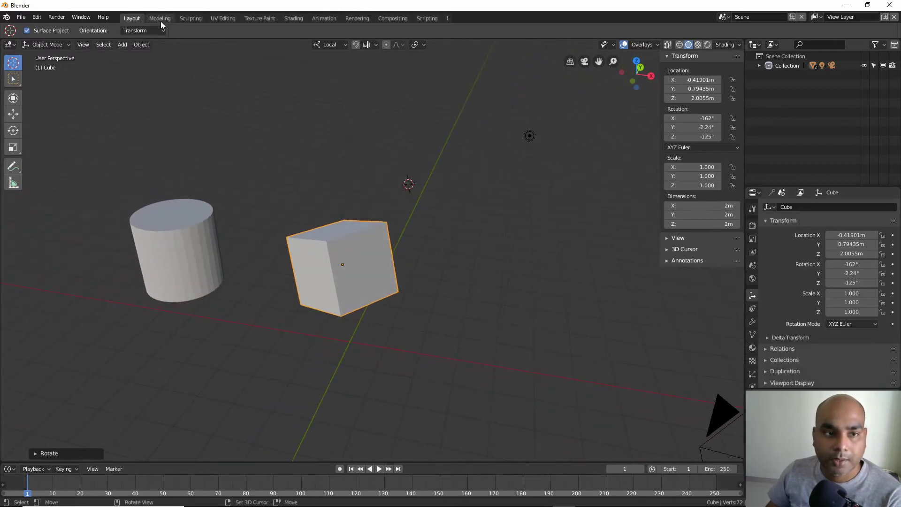
left_click(148, 30)
left_click(133, 56)
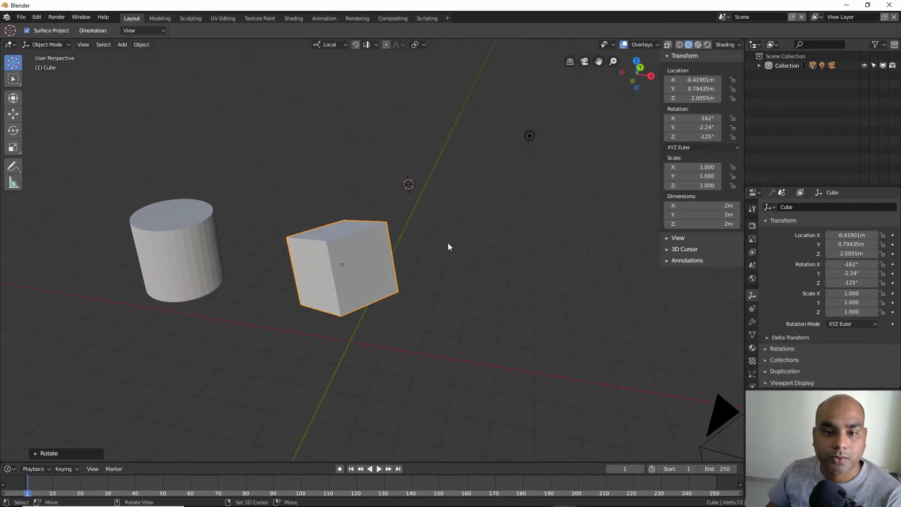
middle_click_drag(448, 247, 438, 245)
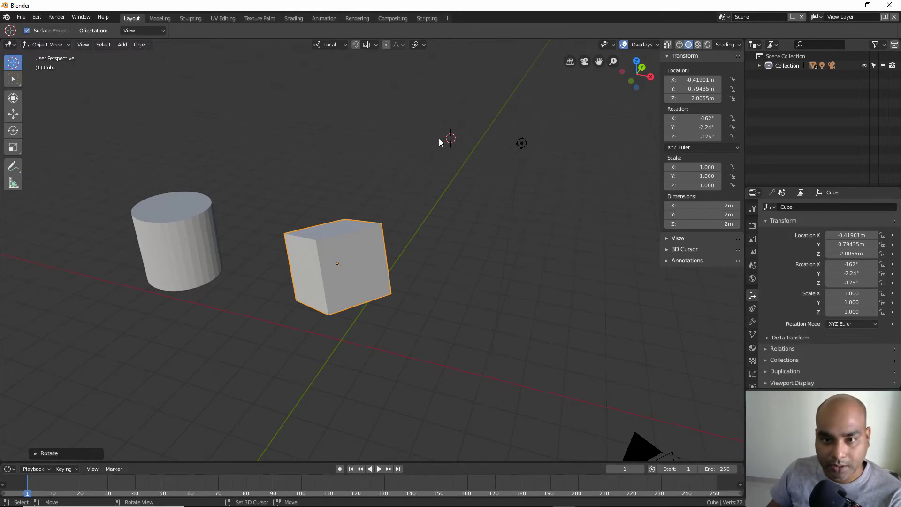
mouse_move(442, 168)
middle_mouse_down()
mouse_move(387, 162)
mouse_move(395, 160)
mouse_move(385, 153)
middle_mouse_up()
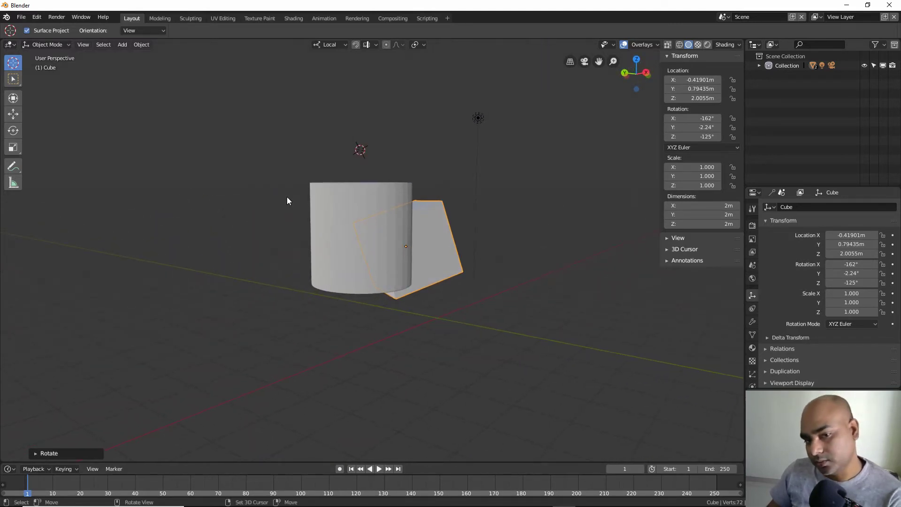
middle_click_drag(407, 252, 416, 289)
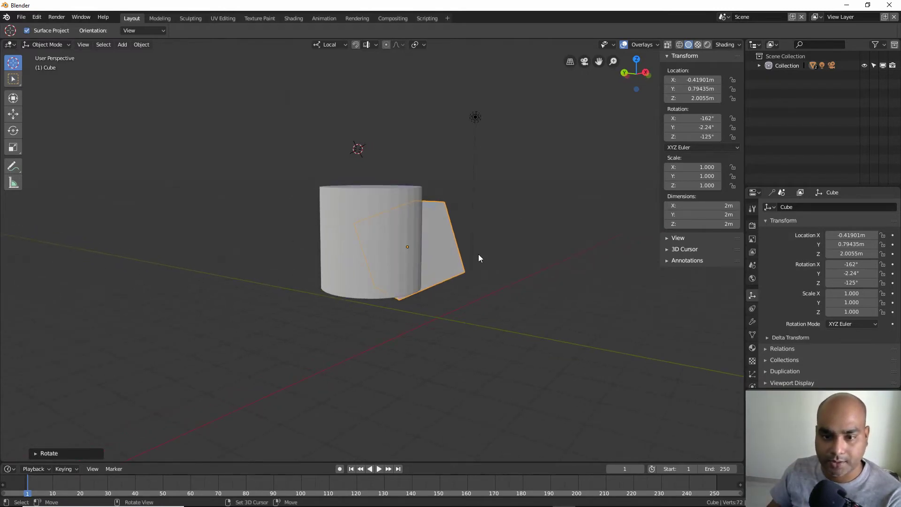
Clear the cube's location and rotation with Alt+G and Alt+R, then orbit around it.
key("alt+g")
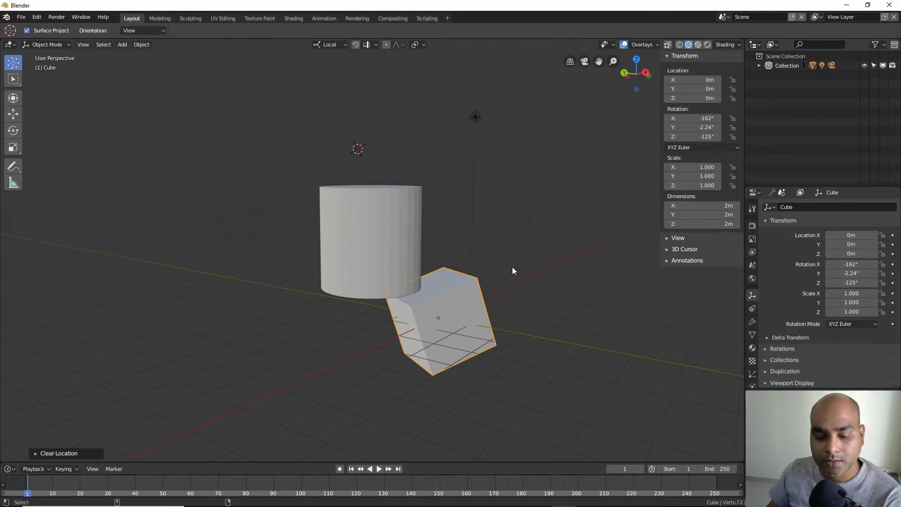
key("alt+r")
mouse_move(503, 265)
middle_mouse_down()
mouse_move(412, 203)
mouse_move(461, 142)
middle_mouse_up()
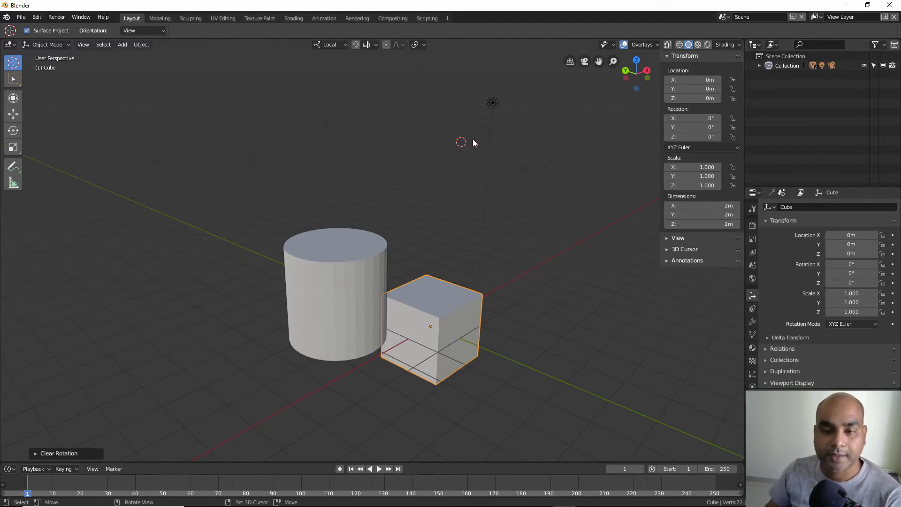
mouse_move(473, 142)
middle_mouse_down()
mouse_move(474, 189)
mouse_move(415, 177)
mouse_move(486, 177)
mouse_move(475, 156)
middle_mouse_up()
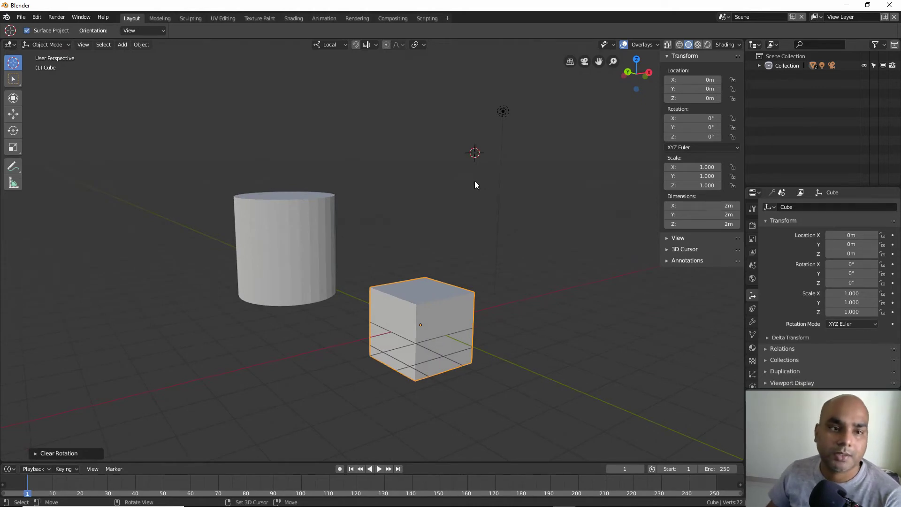
middle_click_drag(481, 153, 444, 171)
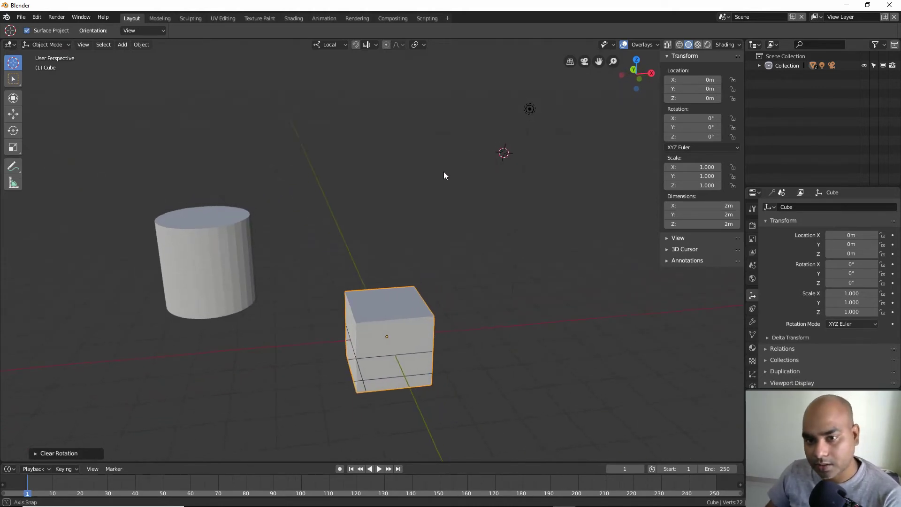
left_click(135, 30)
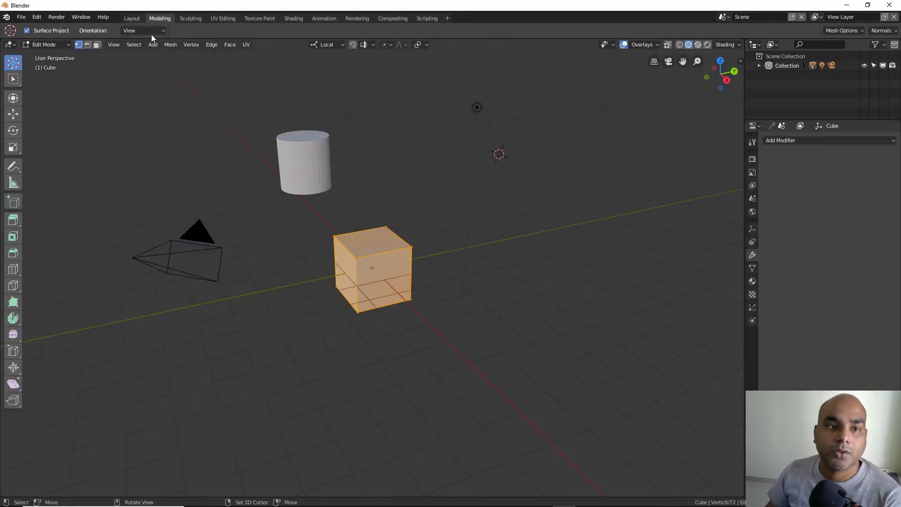
Set the cursor tool's orientation to Geometry.
left_click(142, 31)
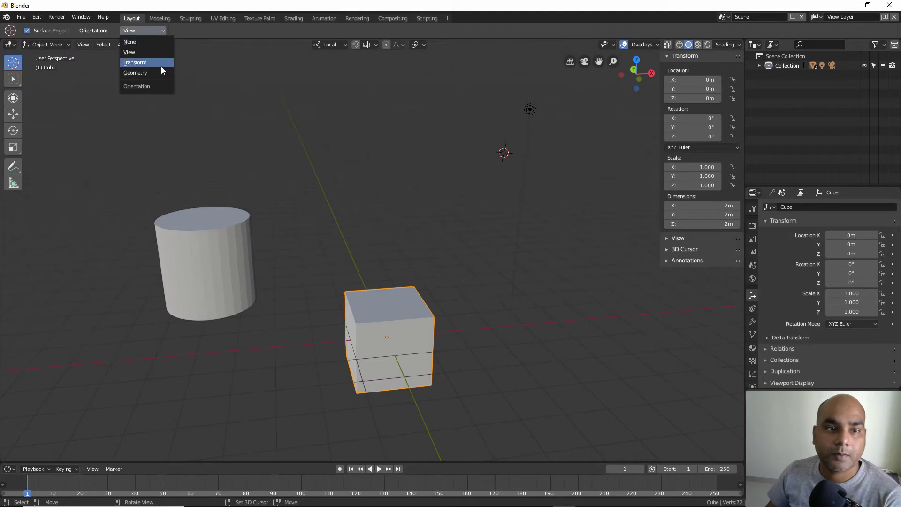
left_click(133, 74)
scroll(364, 301, "down", 3)
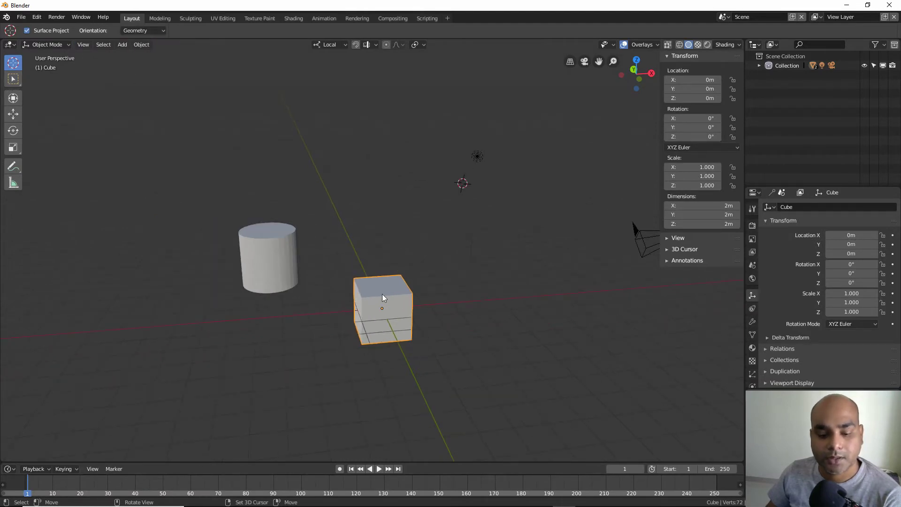
Delete the cube and cylinder and add a Suzanne monkey mesh.
key("Delete")
left_click(287, 255)
key("Delete")
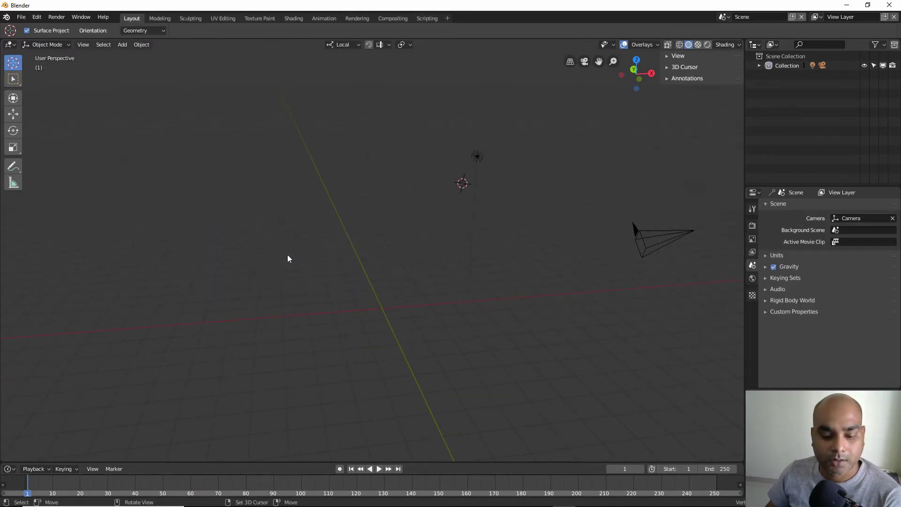
key("shift+a")
left_click(334, 344)
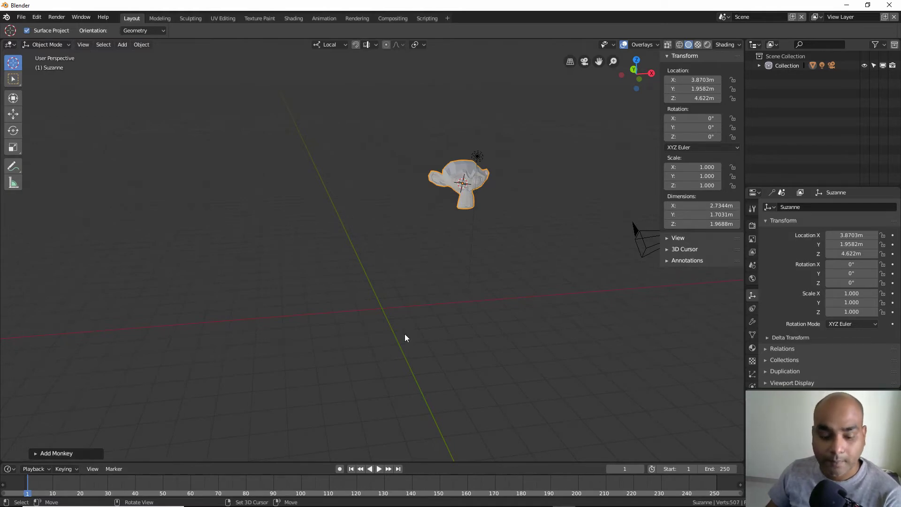
Clear Suzanne's location and rotation to zero, then zoom and orbit around her head.
key("alt+g")
key("alt+r")
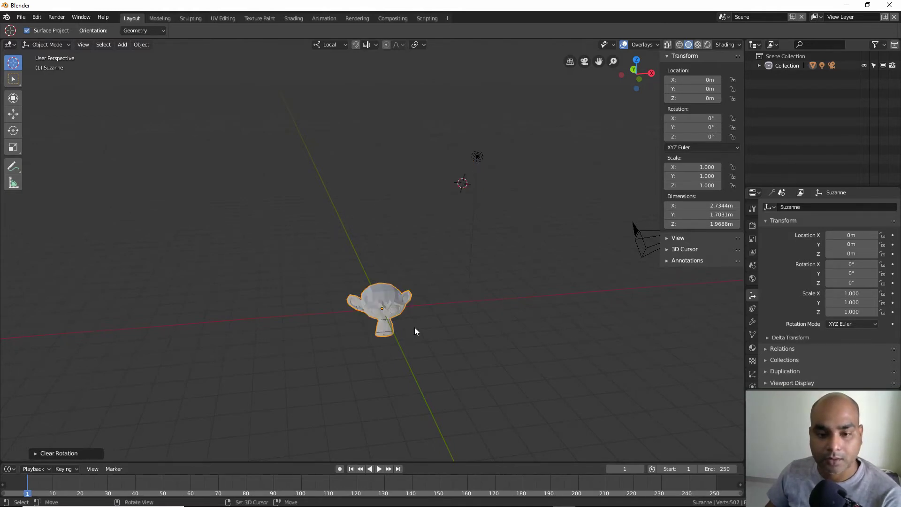
scroll(415, 328, "up", 3)
mouse_move(447, 331)
middle_mouse_down()
mouse_move(412, 291)
mouse_move(423, 263)
middle_mouse_up()
scroll(412, 292, "up", 3)
scroll(412, 228, "up", 2)
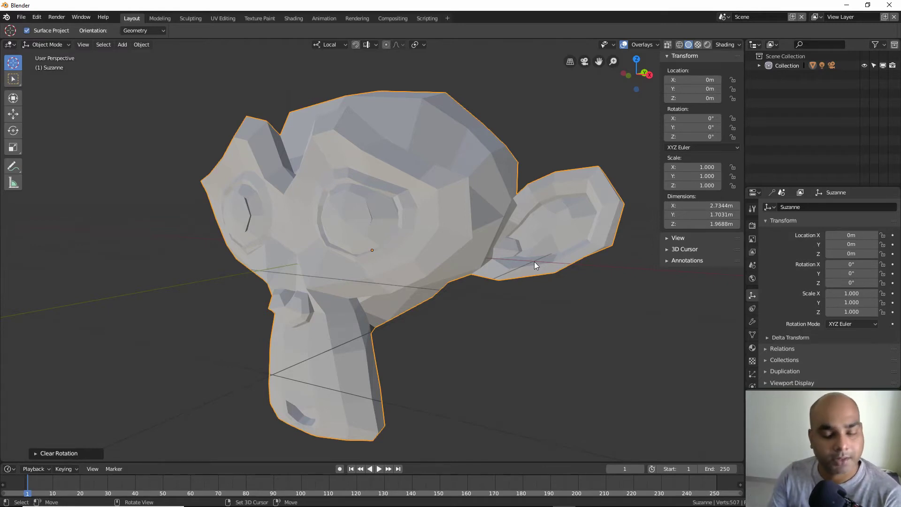
mouse_move(378, 145)
middle_mouse_down()
mouse_move(334, 161)
mouse_move(370, 173)
mouse_move(370, 193)
mouse_move(399, 166)
mouse_move(399, 135)
mouse_move(387, 149)
mouse_move(366, 147)
mouse_move(396, 151)
middle_mouse_up()
middle_click_drag(336, 114, 324, 126)
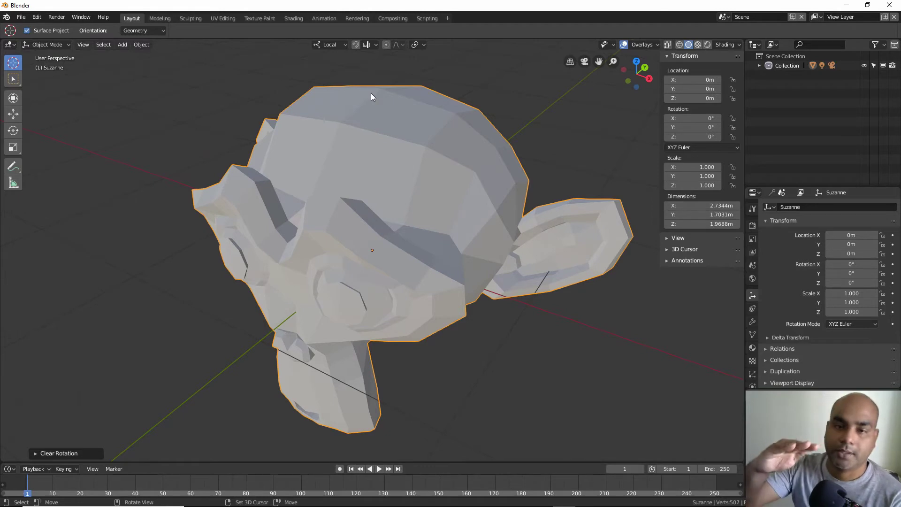
middle_click_drag(367, 100, 329, 130)
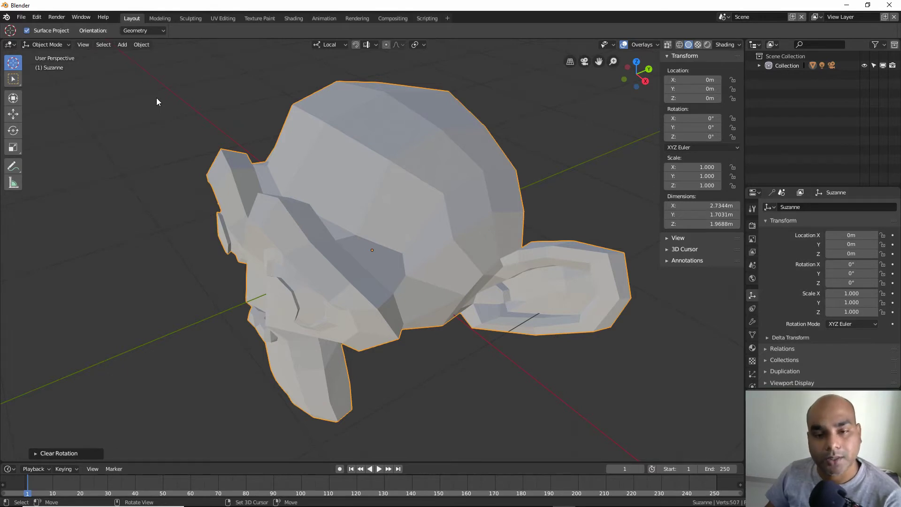
mouse_move(373, 200)
middle_mouse_down()
mouse_move(300, 147)
mouse_move(427, 129)
mouse_move(365, 168)
mouse_move(385, 170)
mouse_move(497, 137)
middle_mouse_up()
scroll(432, 185, "down", 2)
scroll(432, 184, "down", 1)
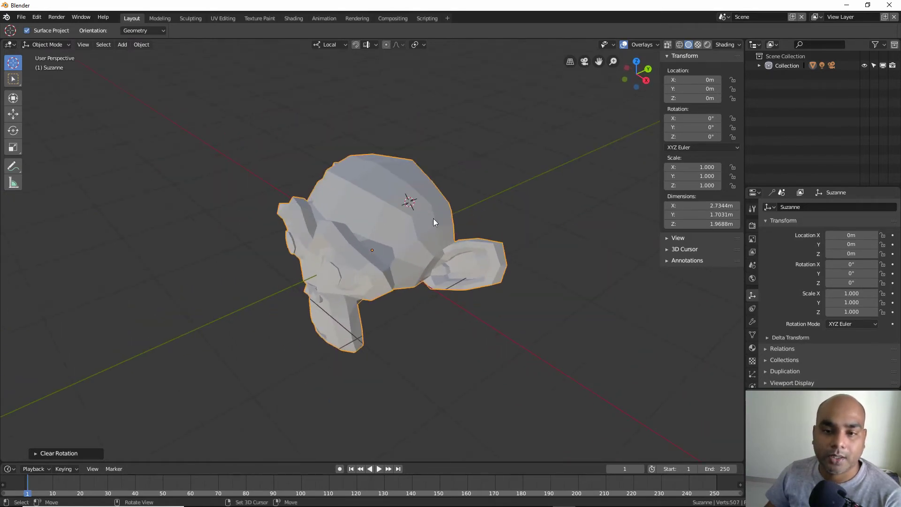
mouse_move(415, 206)
middle_mouse_down()
mouse_move(424, 195)
mouse_move(408, 202)
mouse_move(434, 178)
middle_mouse_up()
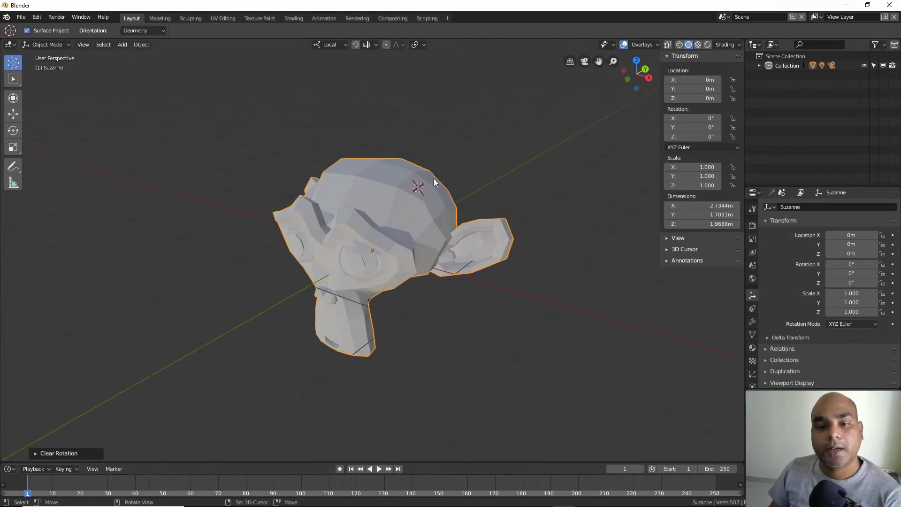
left_click(150, 31)
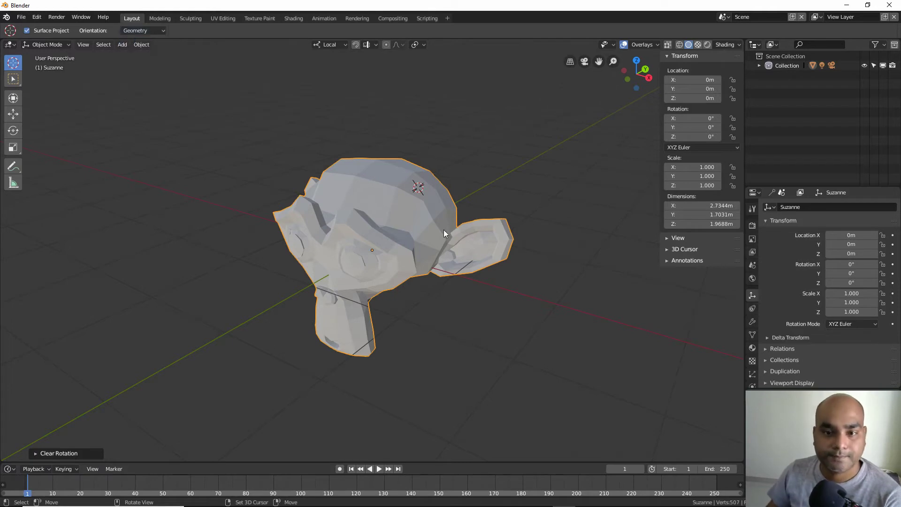
scroll(443, 230, "down", 2)
scroll(416, 232, "down", 2)
mouse_move(441, 248)
middle_mouse_down()
mouse_move(363, 293)
mouse_move(366, 306)
mouse_move(378, 298)
middle_mouse_up()
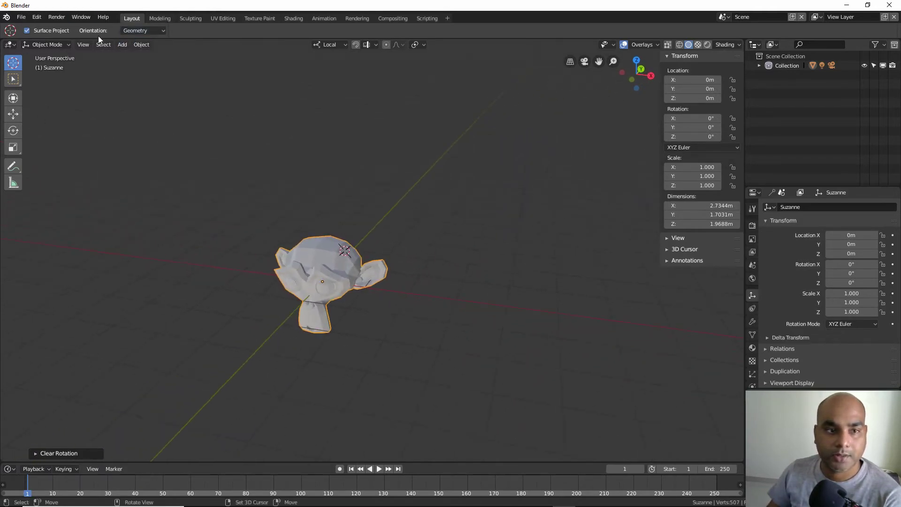
Set cursor orientation to Transform and transform orientation to Global, then orbit beside Suzanne.
left_click(143, 30)
left_click(143, 62)
left_click(329, 45)
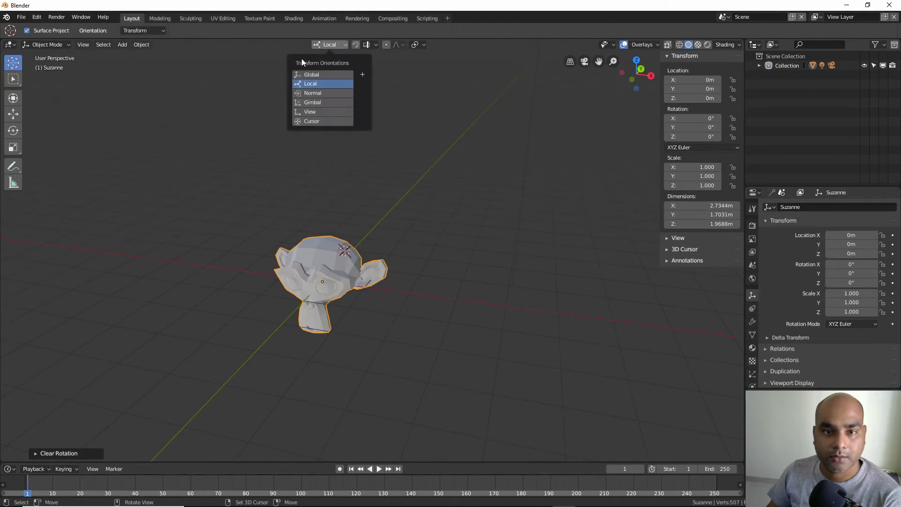
left_click(322, 74)
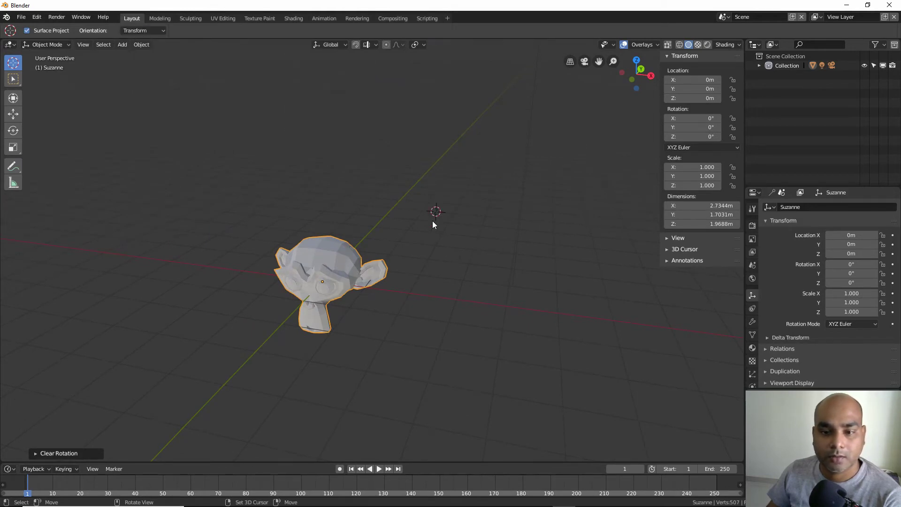
middle_click_drag(443, 246, 427, 243)
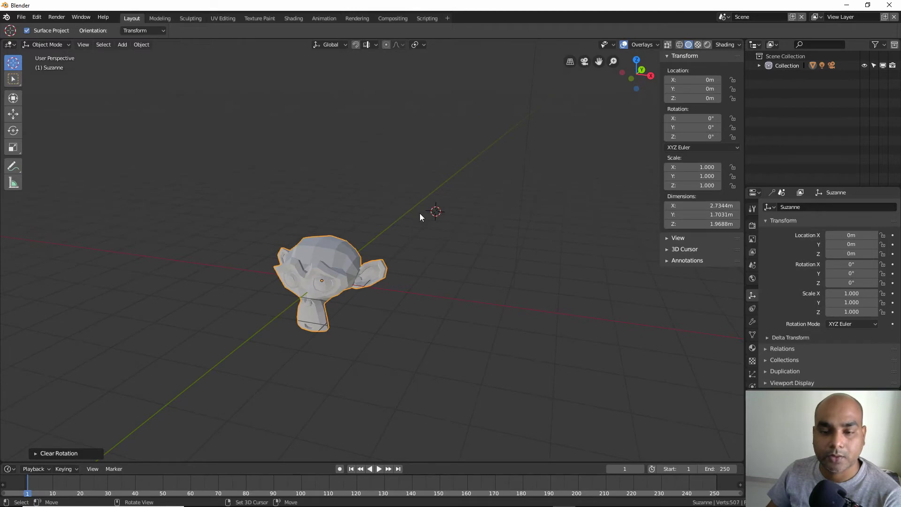
middle_click_drag(420, 216, 421, 218)
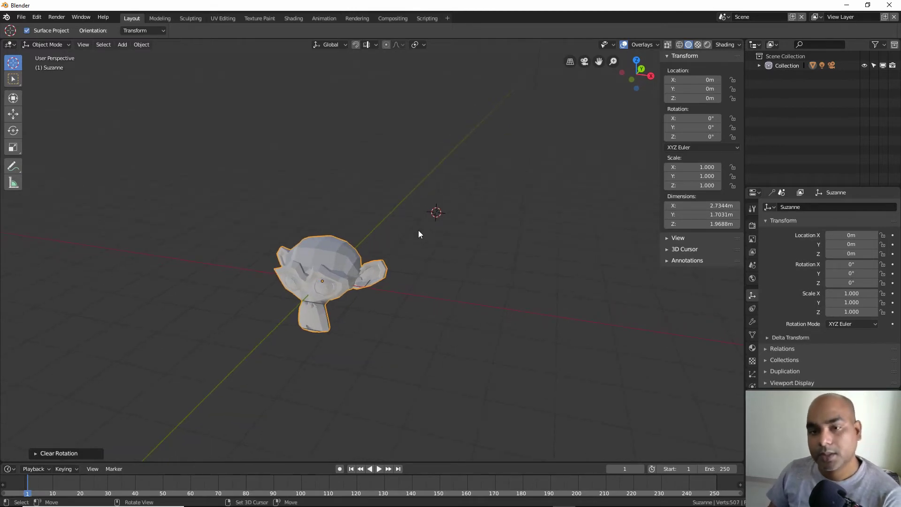
middle_click_drag(388, 255, 432, 201)
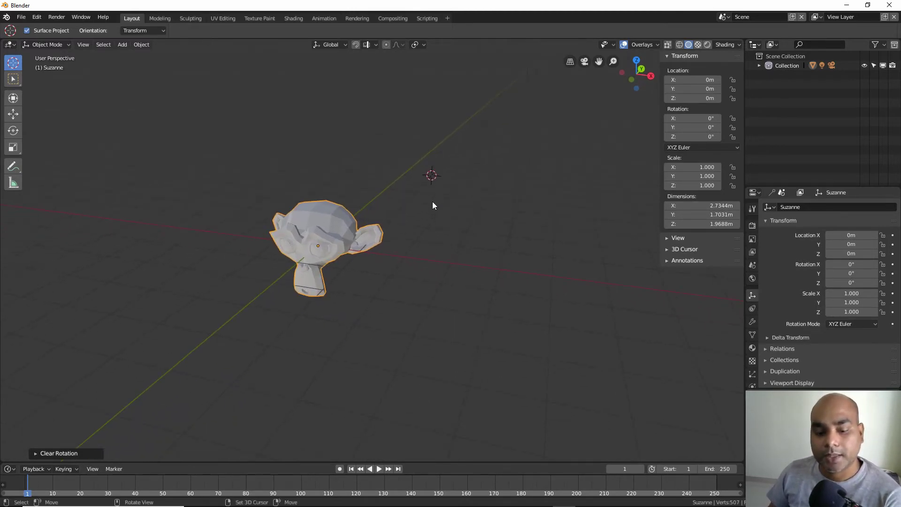
key("shift+s")
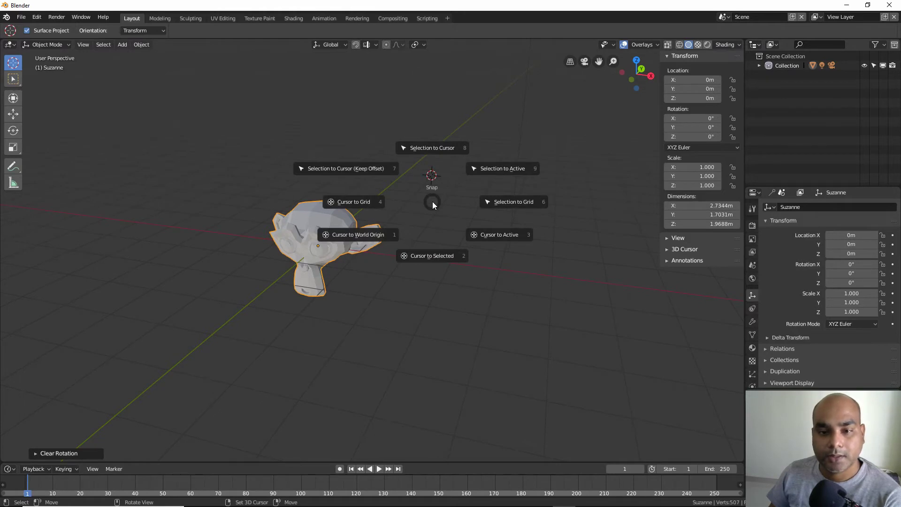
left_click(431, 205)
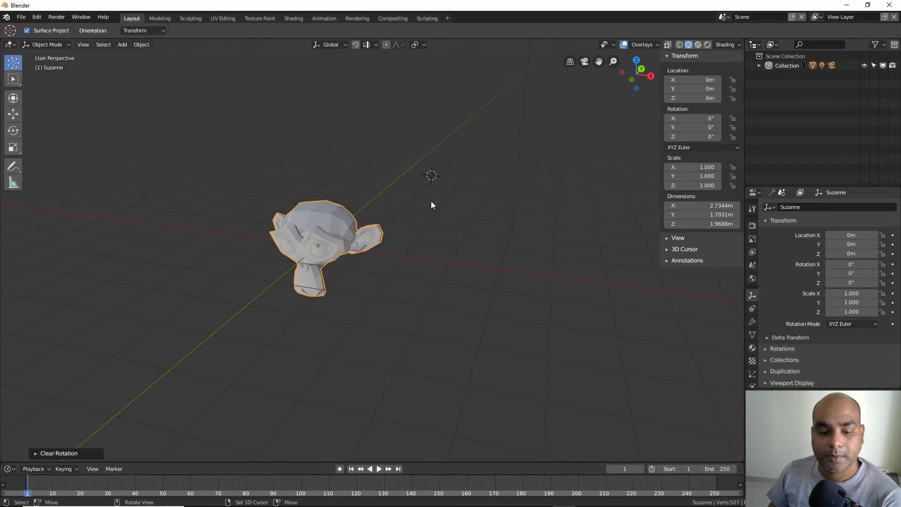
mouse_move(519, 255)
middle_mouse_down()
mouse_move(415, 227)
mouse_move(369, 197)
middle_mouse_up()
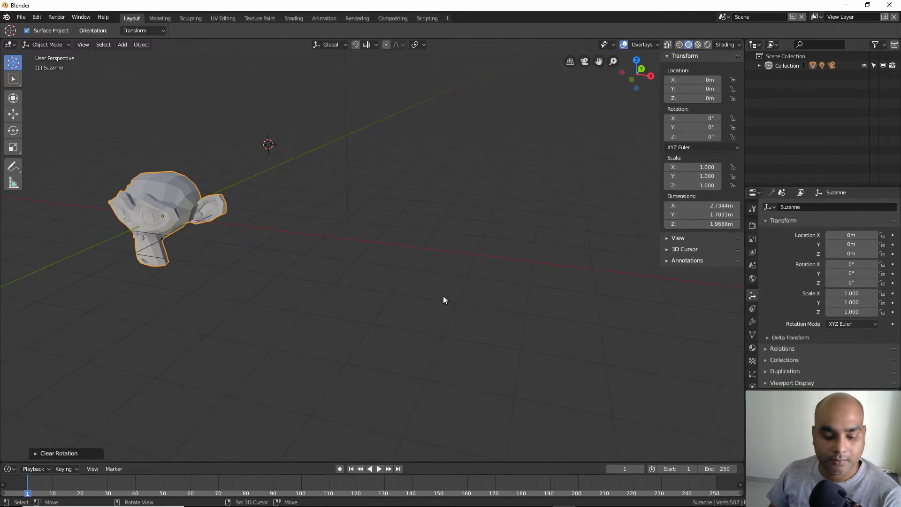
Open and dismiss the Z shading pie, orbit around Suzanne, then reopen the pie.
key("z")
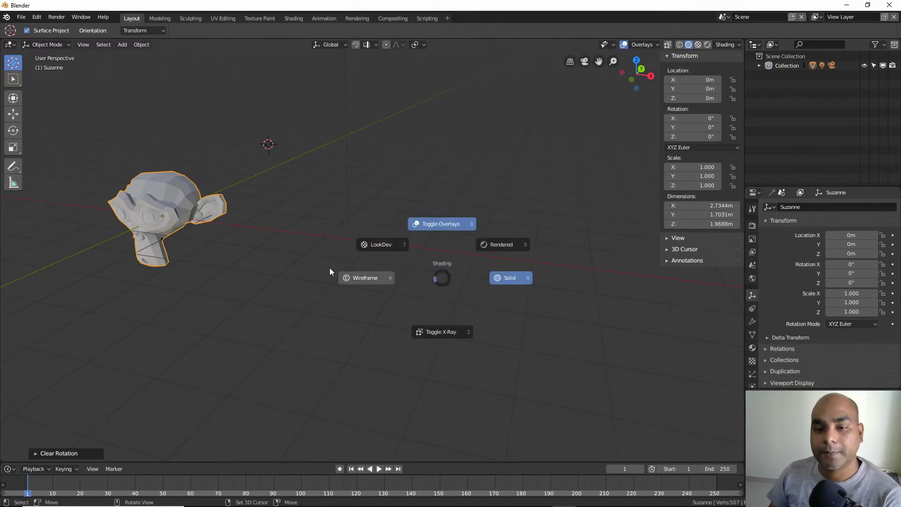
key("Escape")
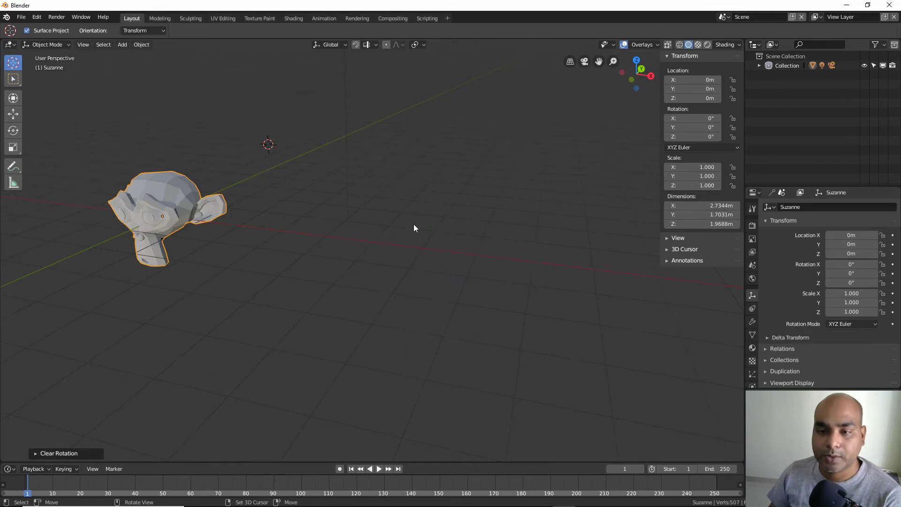
key("z")
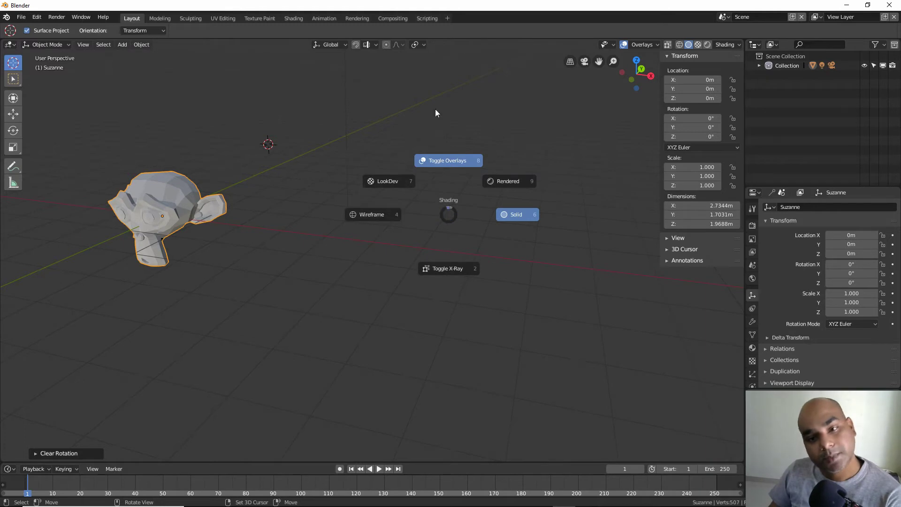
left_click(449, 212)
mouse_move(495, 232)
middle_mouse_down()
mouse_move(424, 237)
mouse_move(443, 227)
middle_mouse_up()
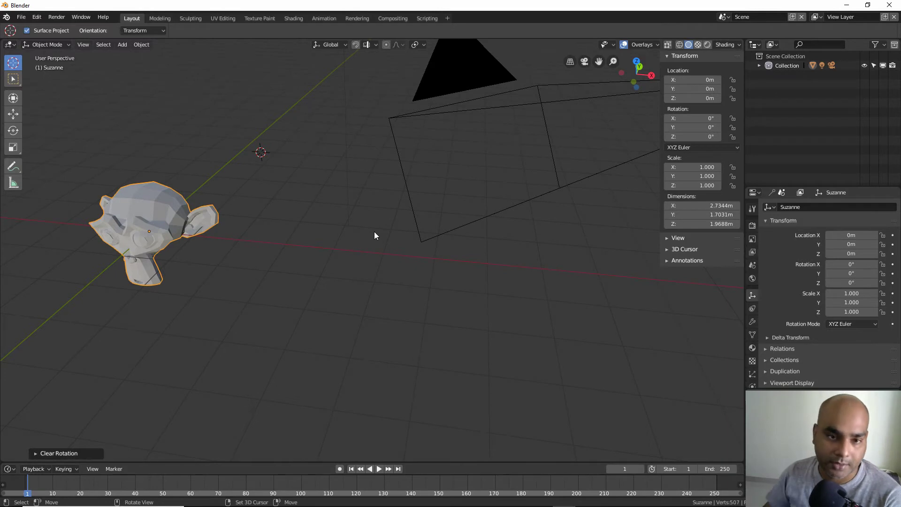
middle_click_drag(375, 234, 381, 215)
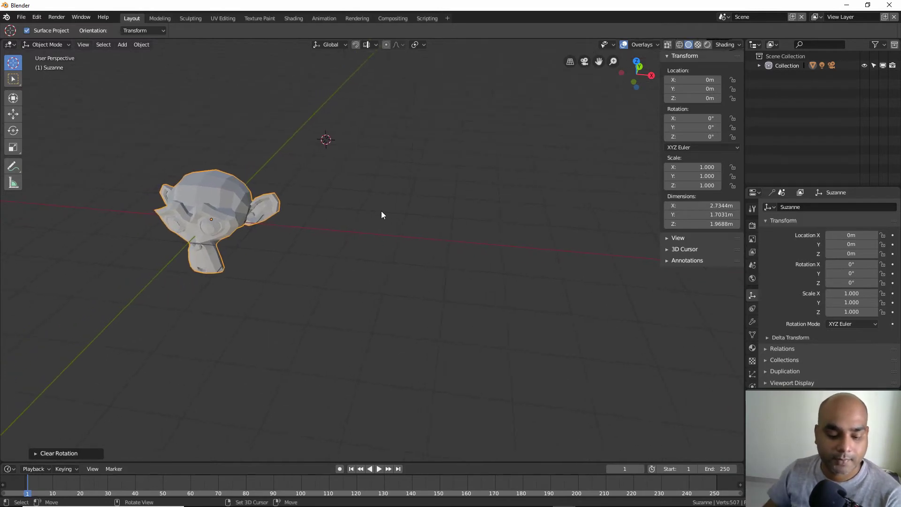
key("z")
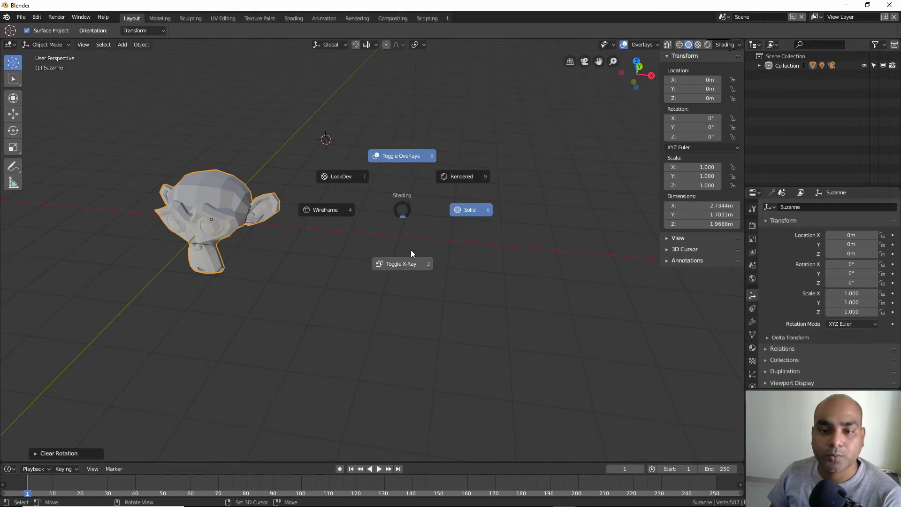
Show the scene in Wireframe, then return it to Solid shading from the Z pie.
left_click(330, 213)
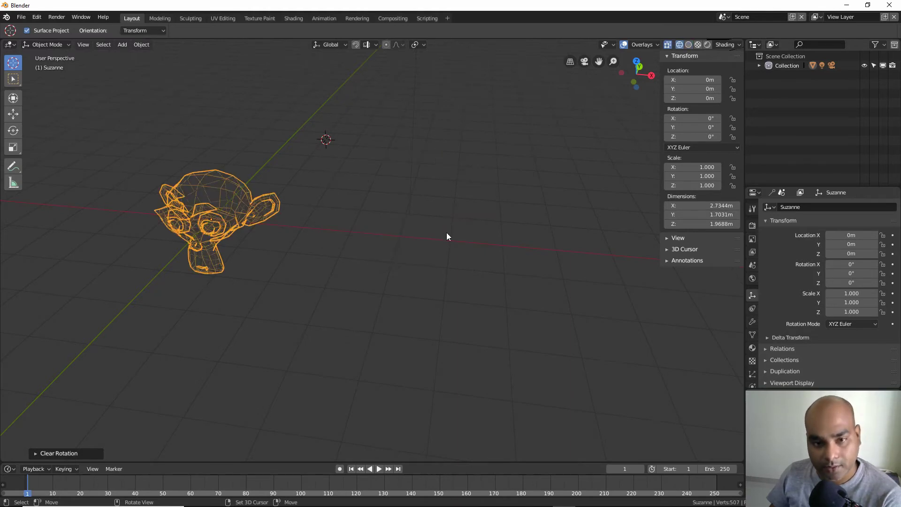
key("z")
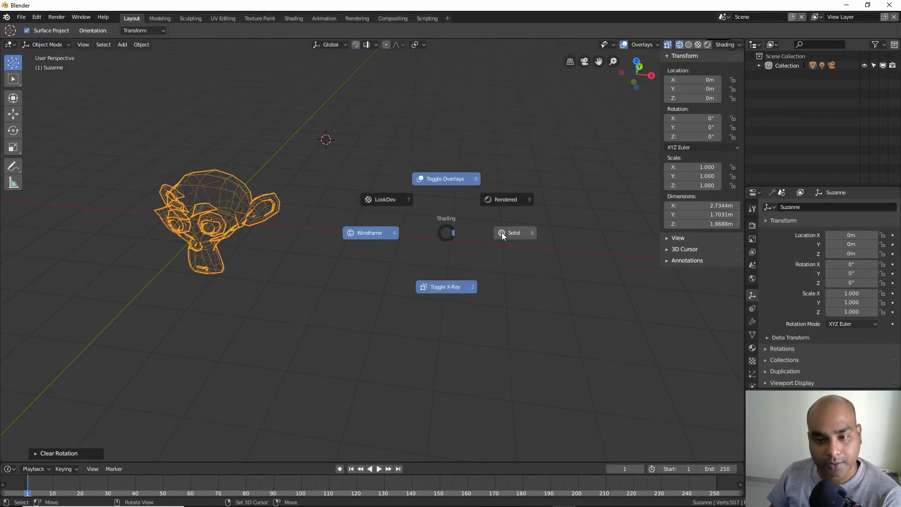
left_click(514, 233)
middle_click_drag(514, 233, 454, 234)
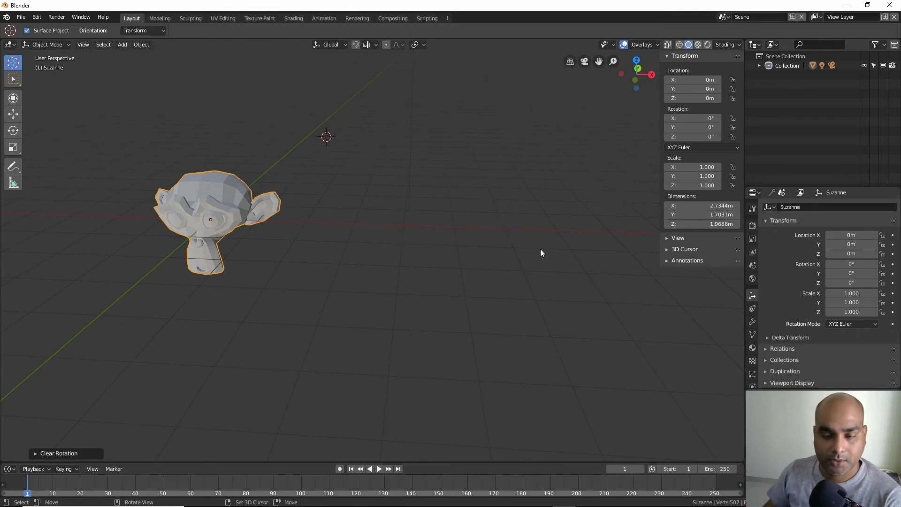
Repeat the Wireframe-then-Solid switch through the shading pie menu.
key("z")
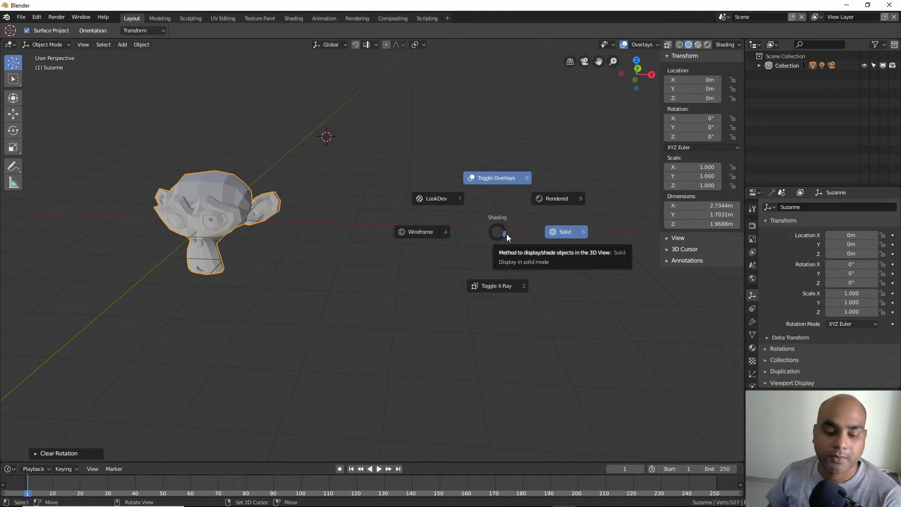
left_click(416, 234)
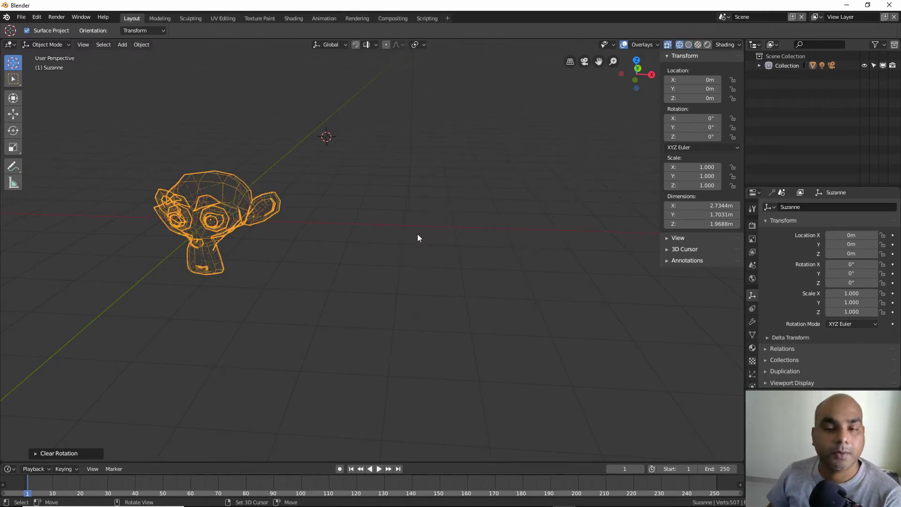
key("z")
left_click(496, 238)
middle_click_drag(496, 238, 479, 230)
Toggle between Wireframe and Solid with Shift+Z, leaving the shading pie unused.
key("z")
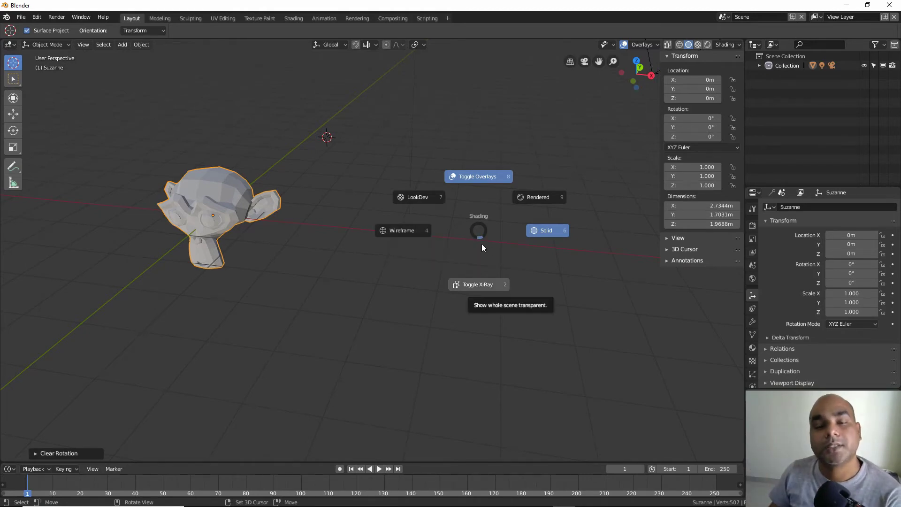
key("Escape")
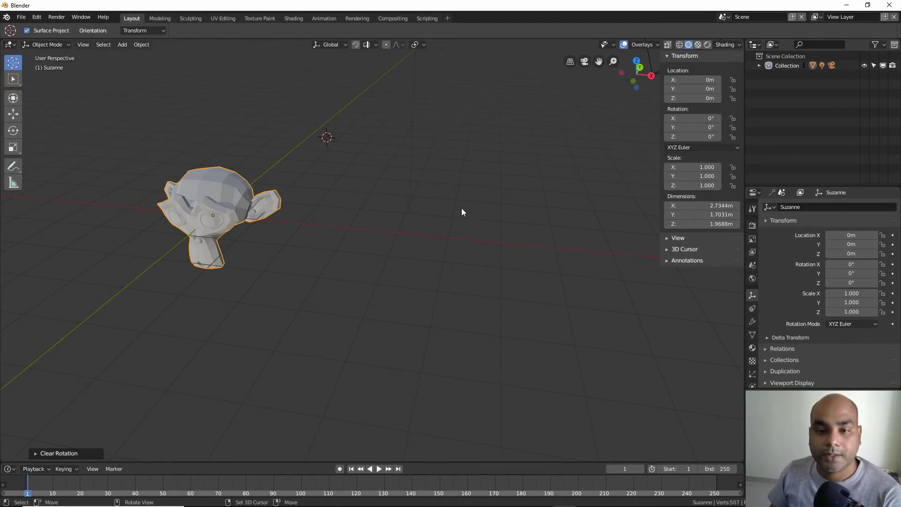
key("shift+z")
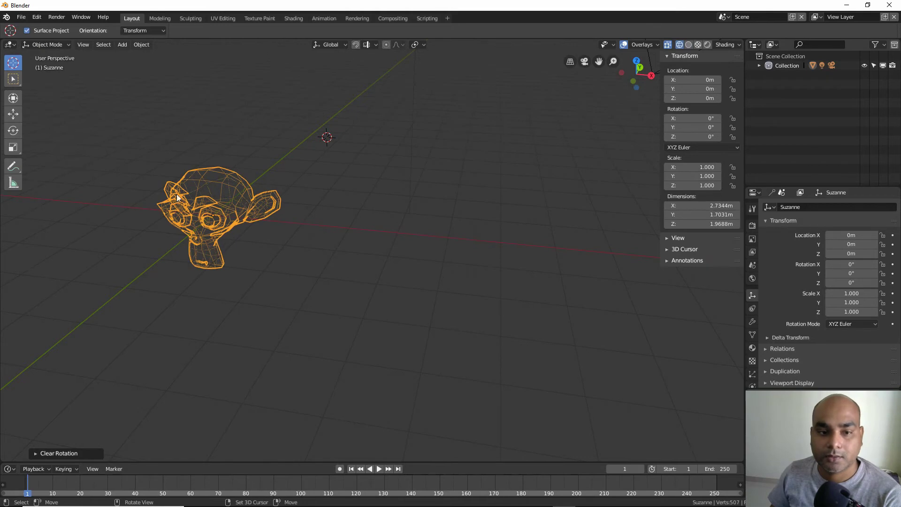
key("shift+z")
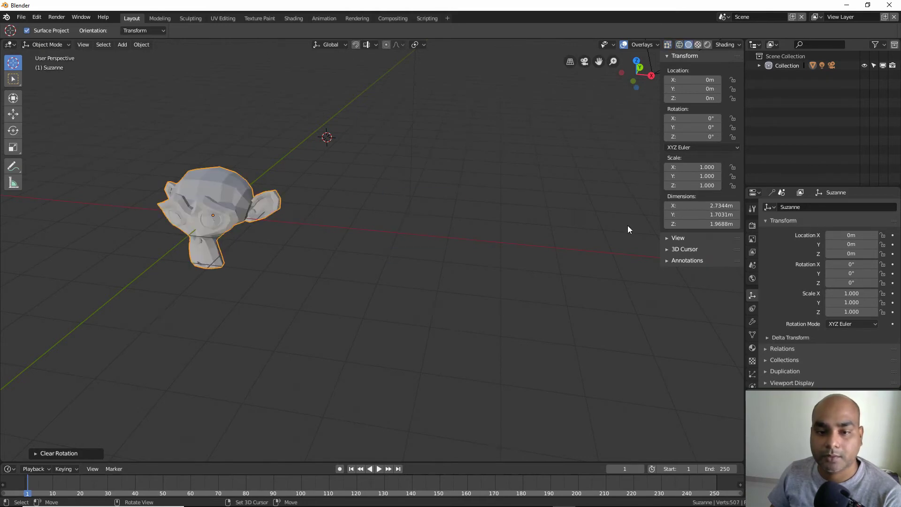
Flip rapidly between Wireframe and Solid several times using Z and Shift+Z.
key("z")
key("z")
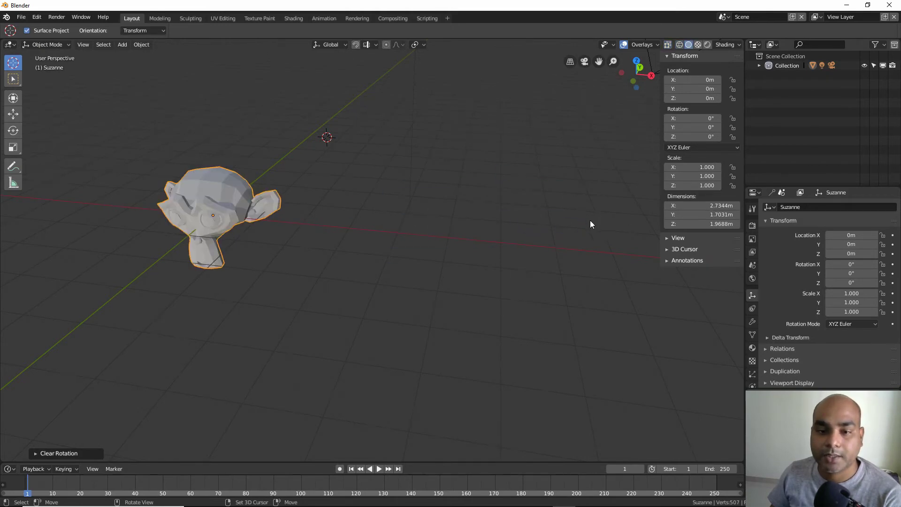
key("z")
key("z")
key("z")
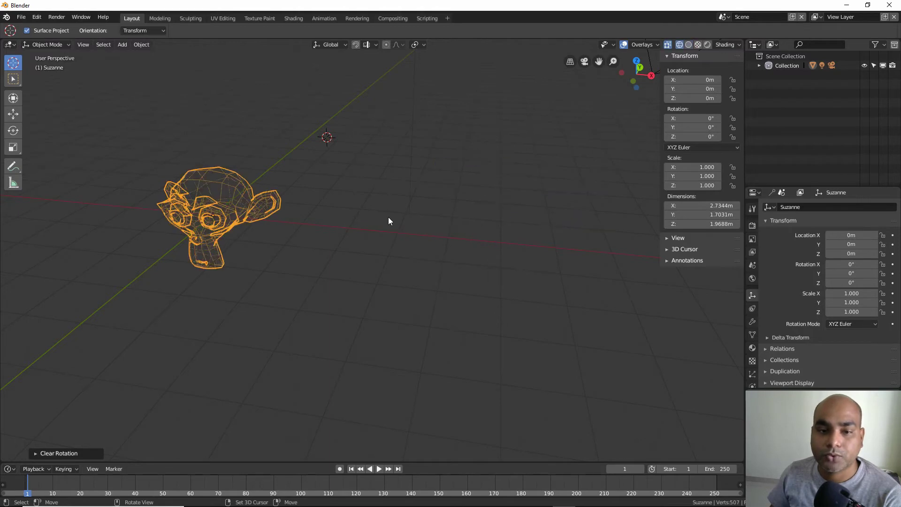
key("z")
left_click(544, 219)
key("shift+z")
key("z")
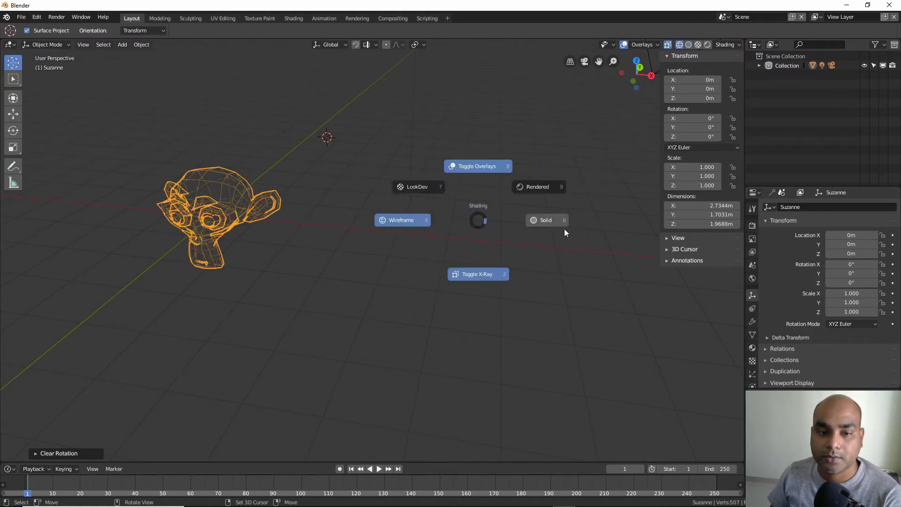
left_click(563, 230)
Settle on Solid shading, toggle see-through with Alt+Z, and centre Suzanne in view.
key("z")
left_click(392, 219)
key("shift+z")
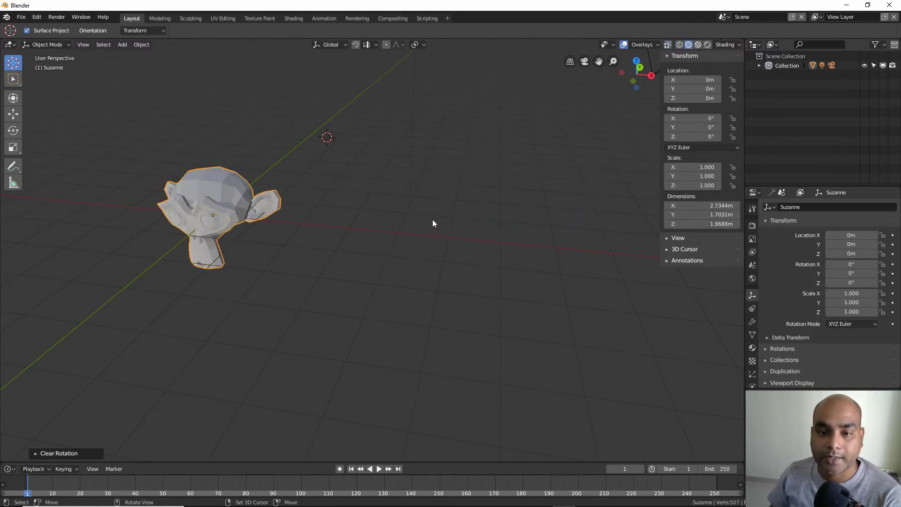
key("shift+z")
key("z")
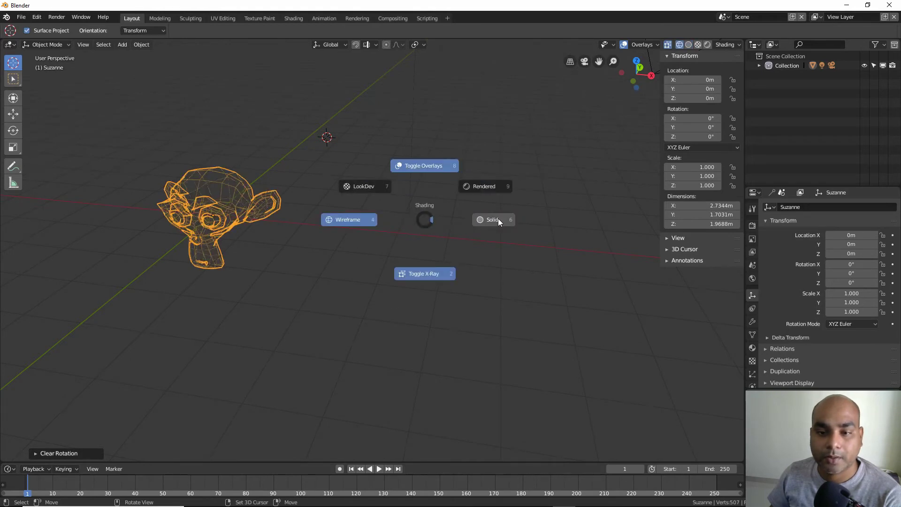
left_click(499, 221)
key("z")
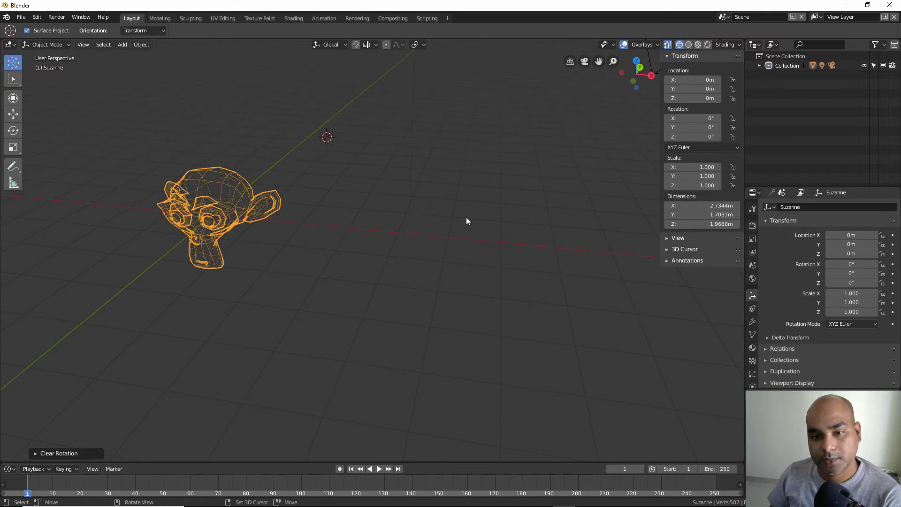
key("z")
left_click(551, 216)
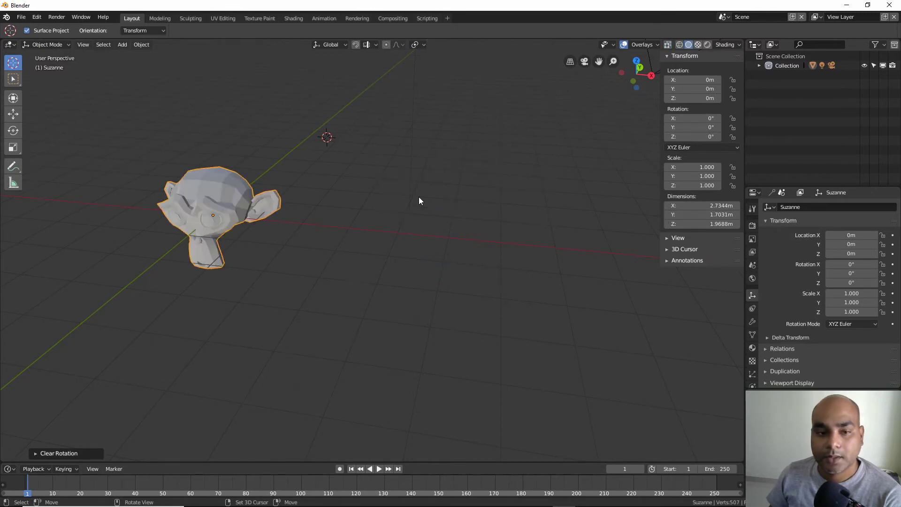
key("alt+z")
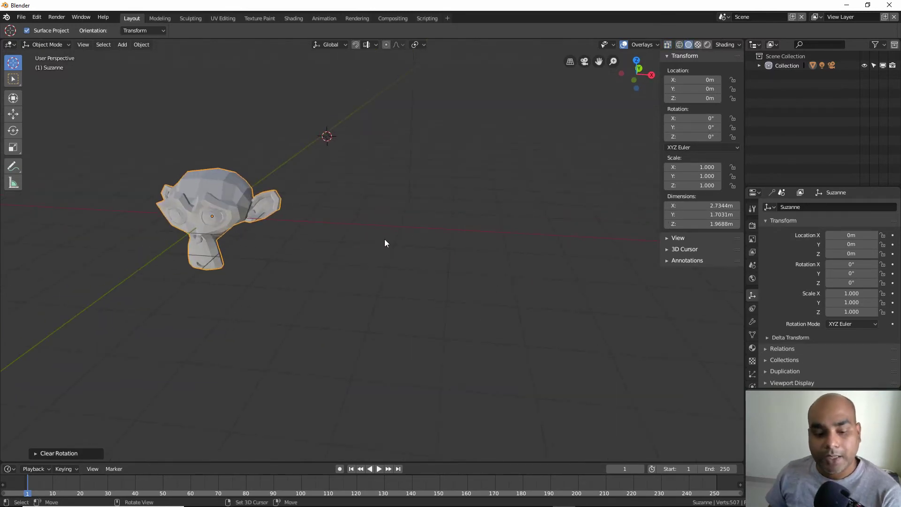
mouse_move(385, 243)
middle_mouse_down()
mouse_move(346, 245)
mouse_move(455, 231)
mouse_move(406, 249)
mouse_move(431, 221)
mouse_move(428, 230)
middle_mouse_up()
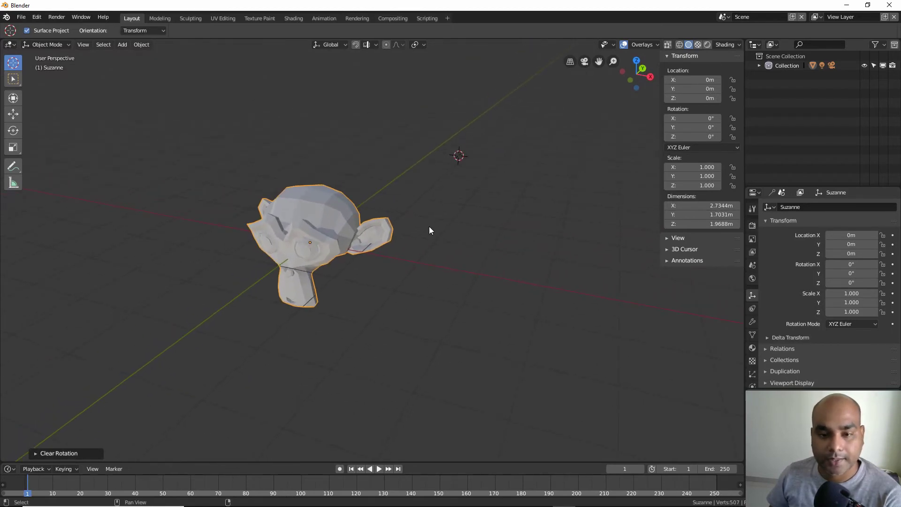
Dismiss the Snap pie and open the Add menu's Mesh list of primitives.
key("shift+s")
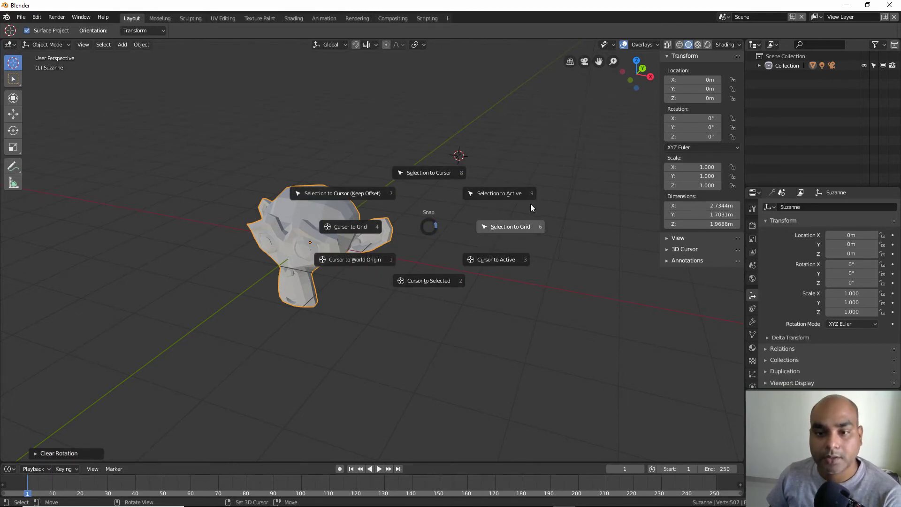
key("Escape")
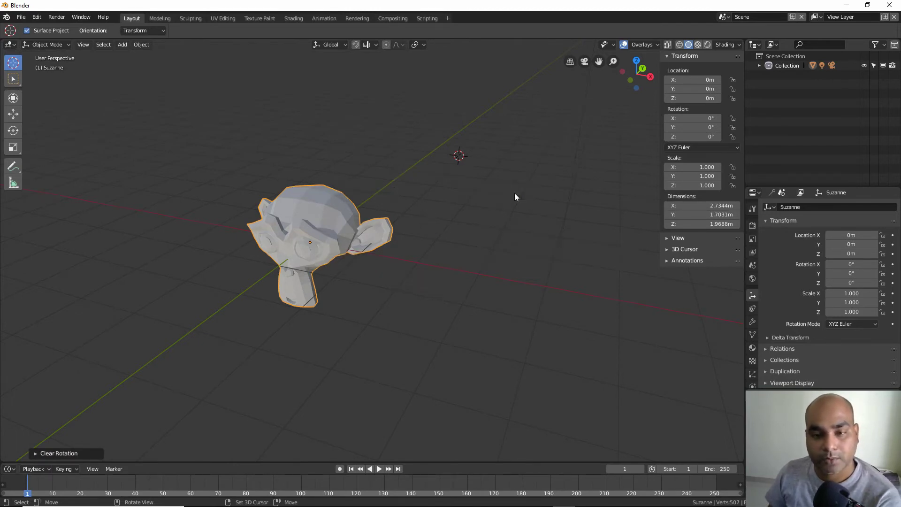
mouse_move(430, 254)
middle_mouse_down()
mouse_move(423, 264)
mouse_move(361, 219)
mouse_move(312, 260)
middle_mouse_up()
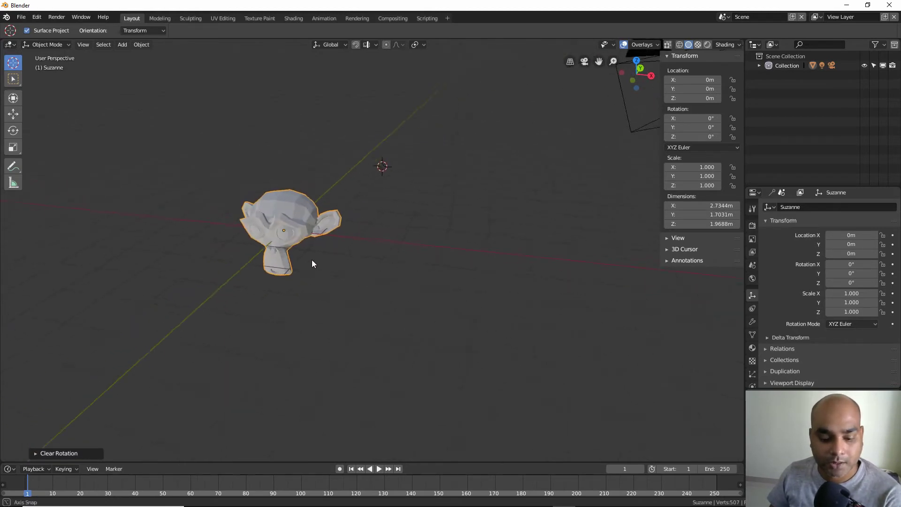
key("shift+a")
mouse_move(285, 260)
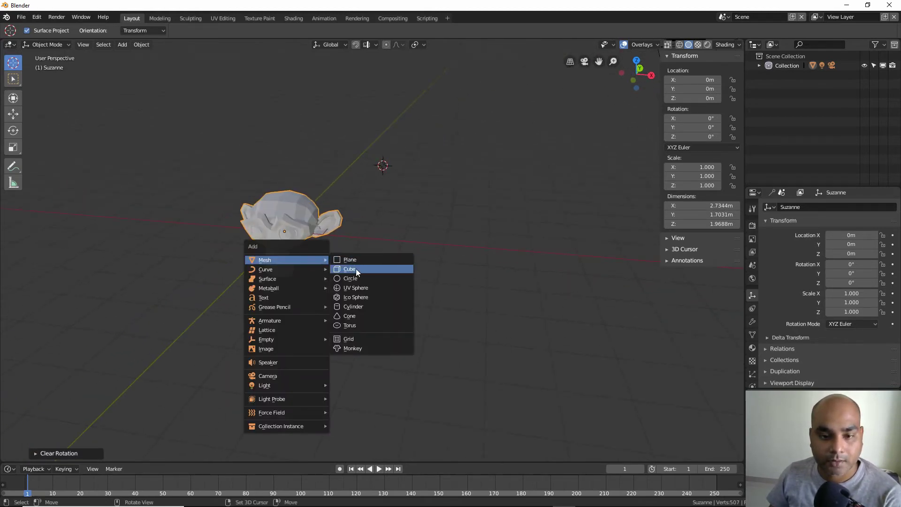
Add a cube, clear its location to the origin, and snap the 3D cursor to it.
left_click(356, 269)
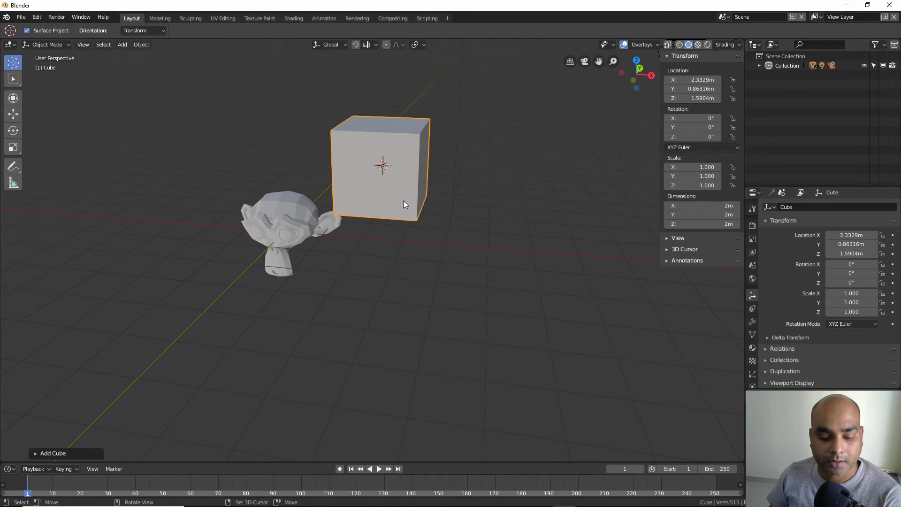
key("alt+g")
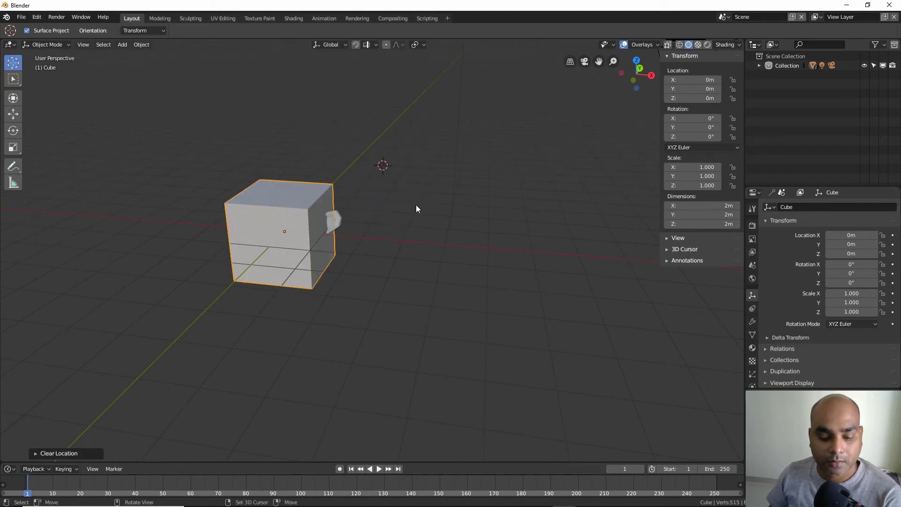
key("shift+s")
left_click(358, 238)
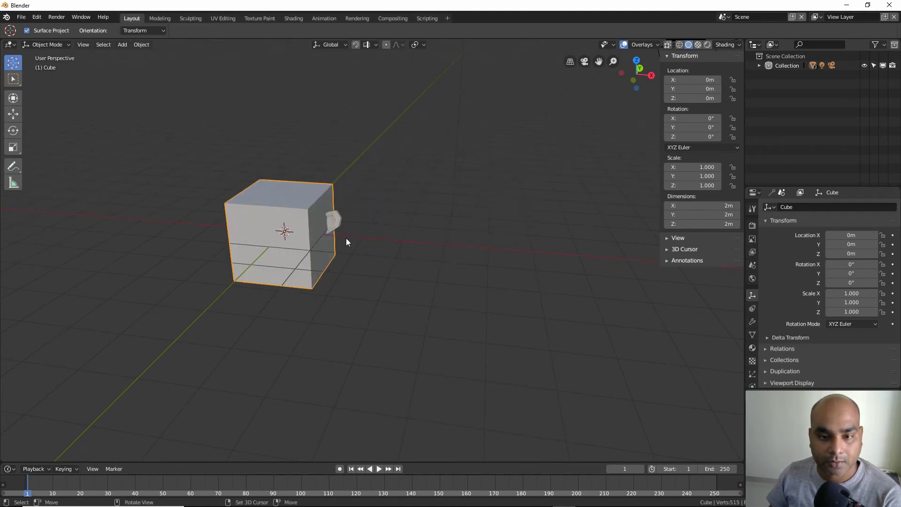
Move the cube along X to 3.4833 m with the Move tool.
right_click(370, 235)
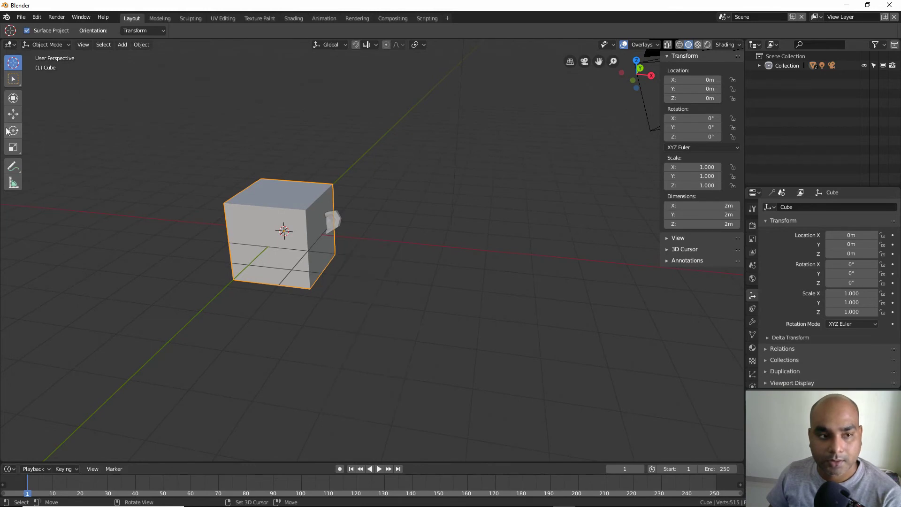
left_click(12, 114)
left_click_drag(320, 235, 454, 255)
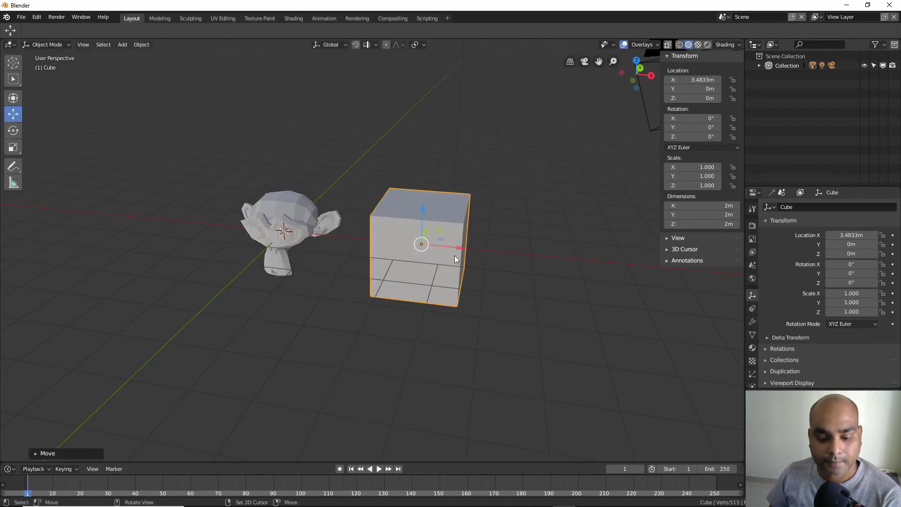
key("shift+a")
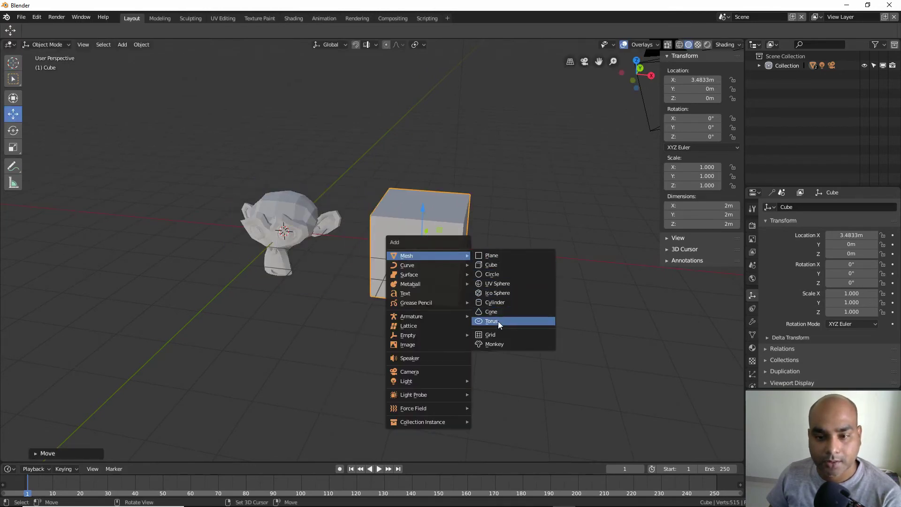
Add a torus at X -3.3994 m left of Suzanne, then select the cube.
left_click(496, 321)
left_click_drag(325, 239, 260, 253)
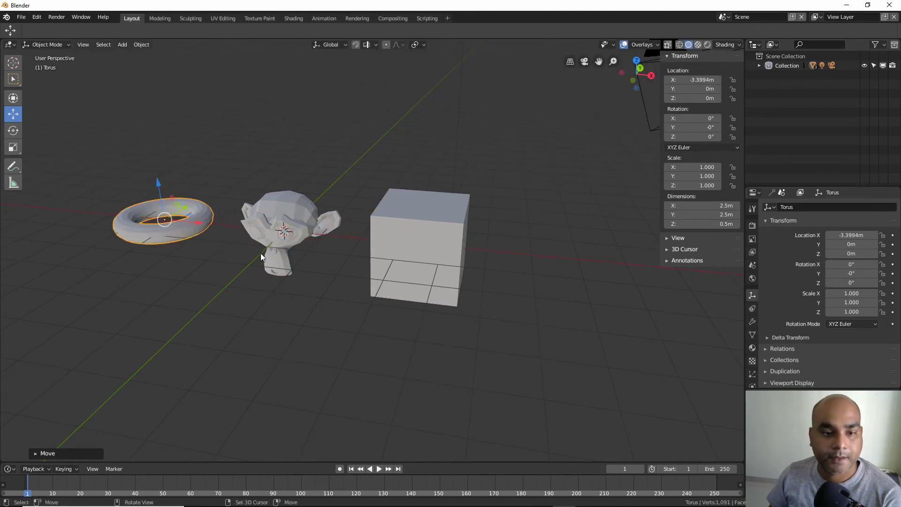
mouse_move(260, 252)
middle_mouse_down()
mouse_move(247, 272)
mouse_move(443, 232)
middle_mouse_up()
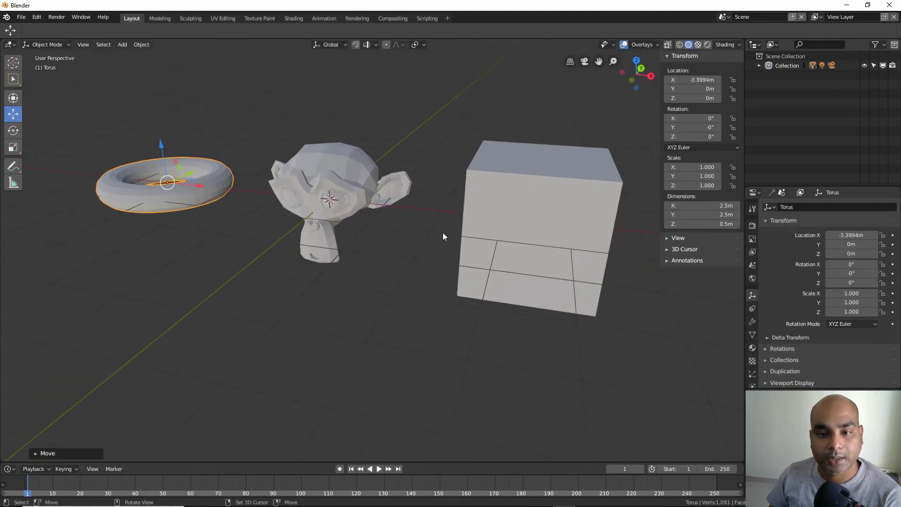
left_click(520, 198)
mouse_move(370, 204)
middle_mouse_down()
mouse_move(472, 193)
mouse_move(460, 256)
middle_mouse_up()
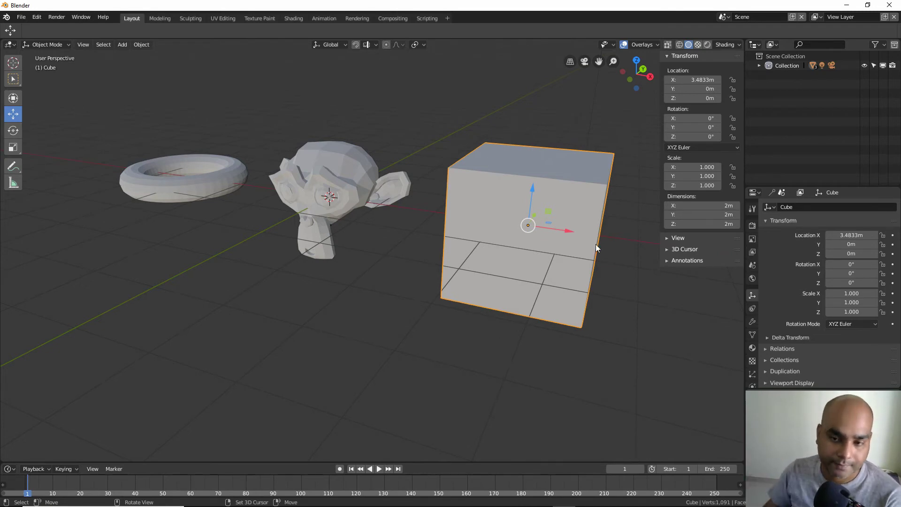
middle_click_drag(560, 253, 516, 233)
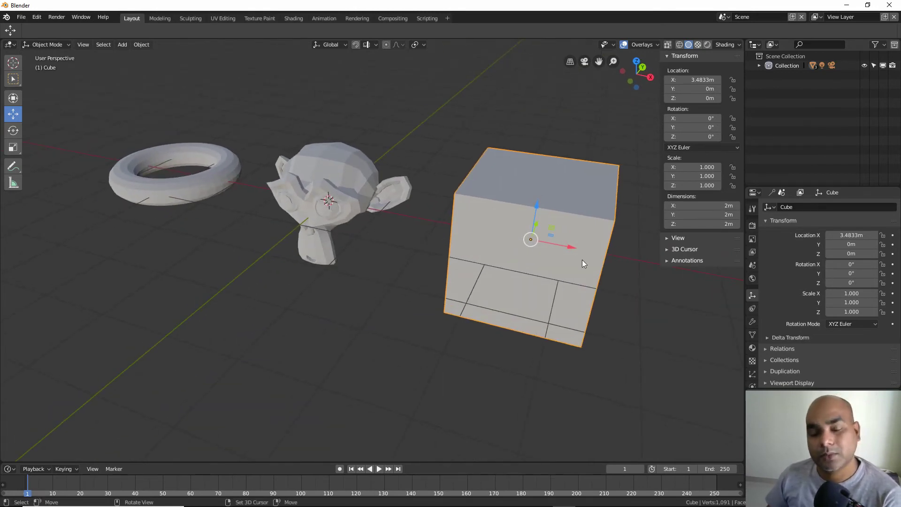
middle_click_drag(508, 234, 514, 232)
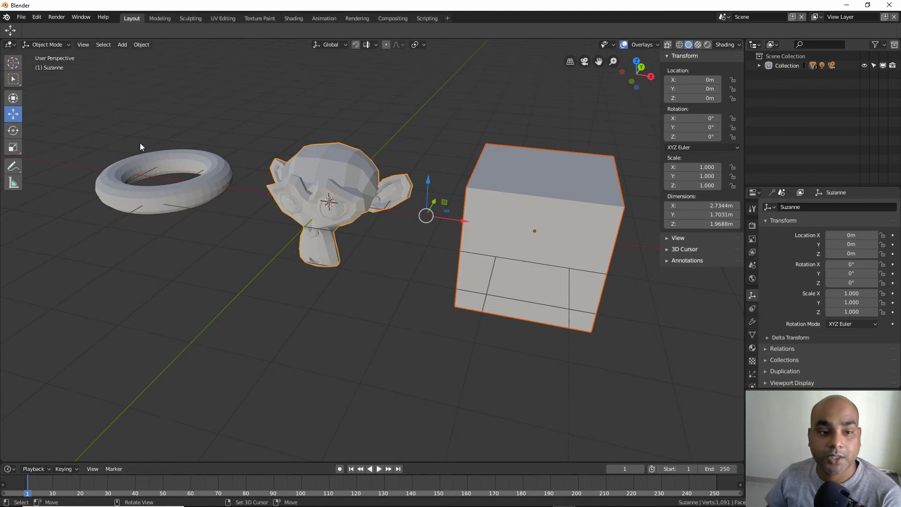
Shift-select the torus, then select all and deselect everything before opening the Snap pie.
left_click(199, 191, "shift")
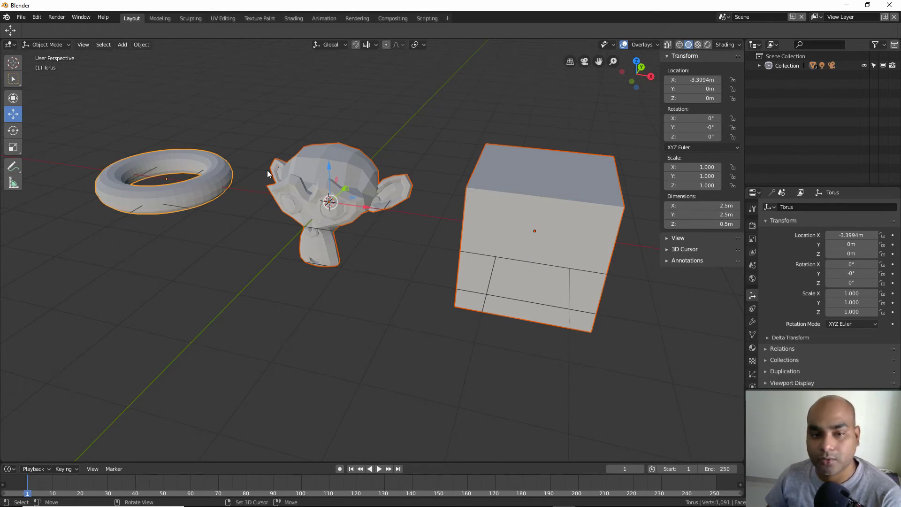
mouse_move(321, 243)
middle_mouse_down()
mouse_move(290, 205)
mouse_move(306, 205)
mouse_move(305, 237)
middle_mouse_up()
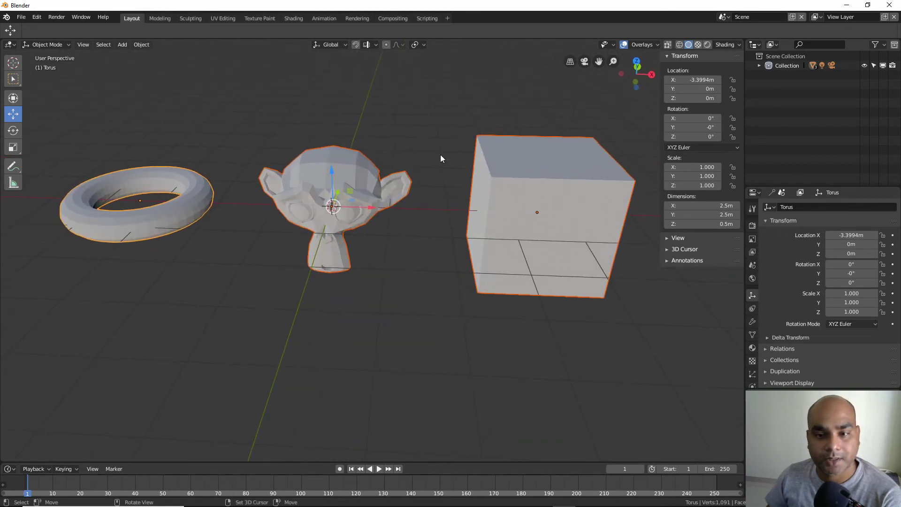
middle_click_drag(371, 167, 237, 179, "shift")
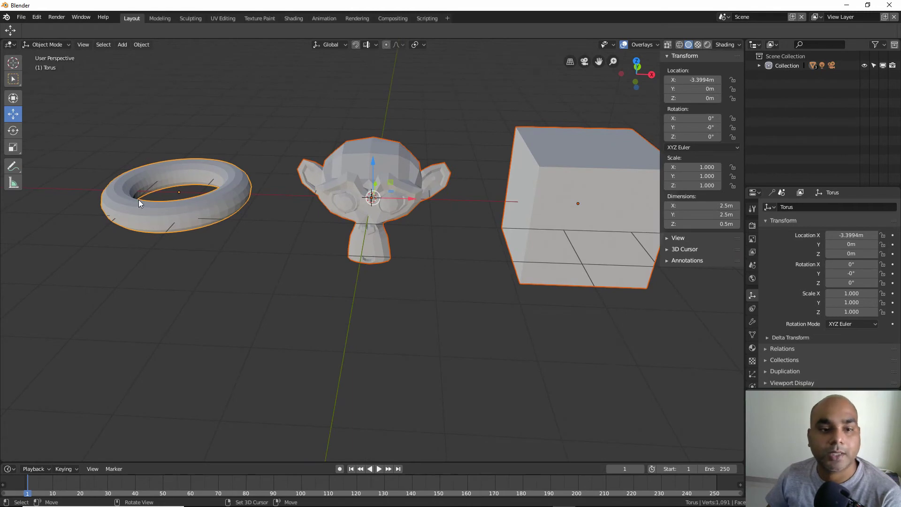
middle_click_drag(247, 204, 238, 207)
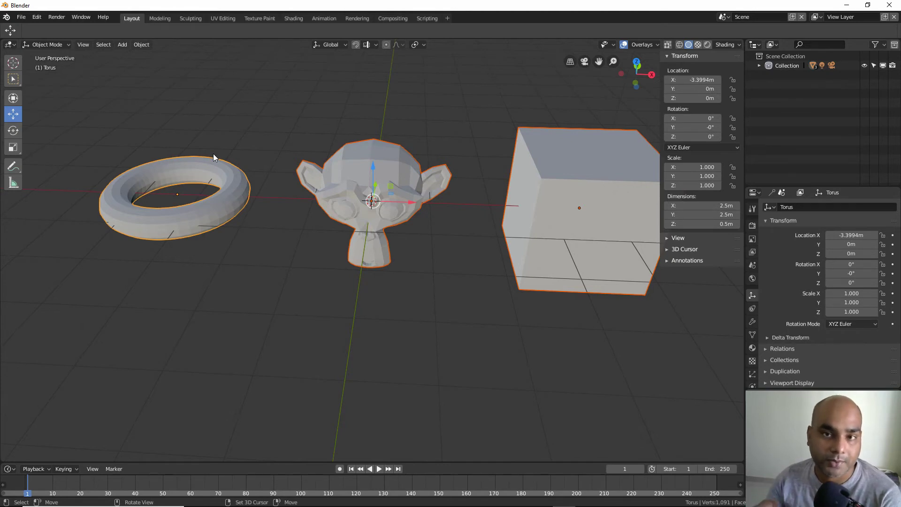
scroll(213, 154, "down", 4)
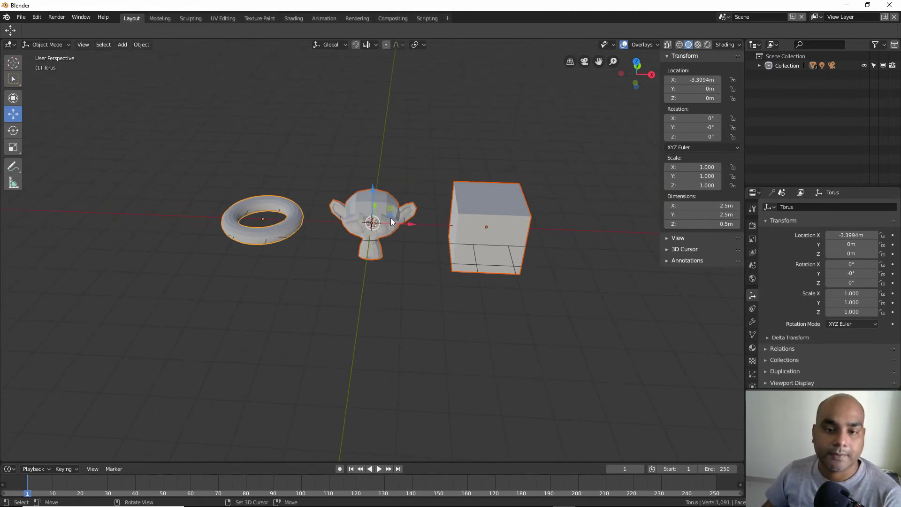
middle_click_drag(460, 216, 489, 225)
key("a")
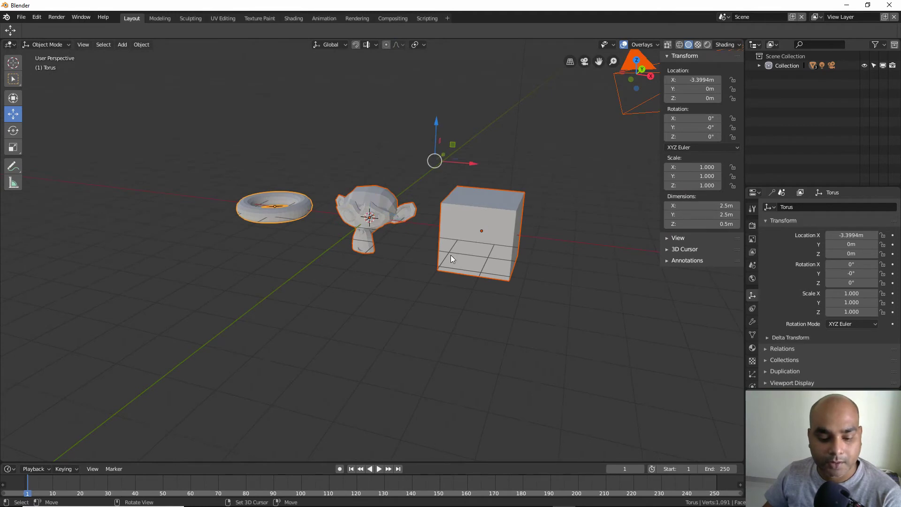
key("alt+a")
middle_click_drag(493, 263, 439, 251)
key("shift+s")
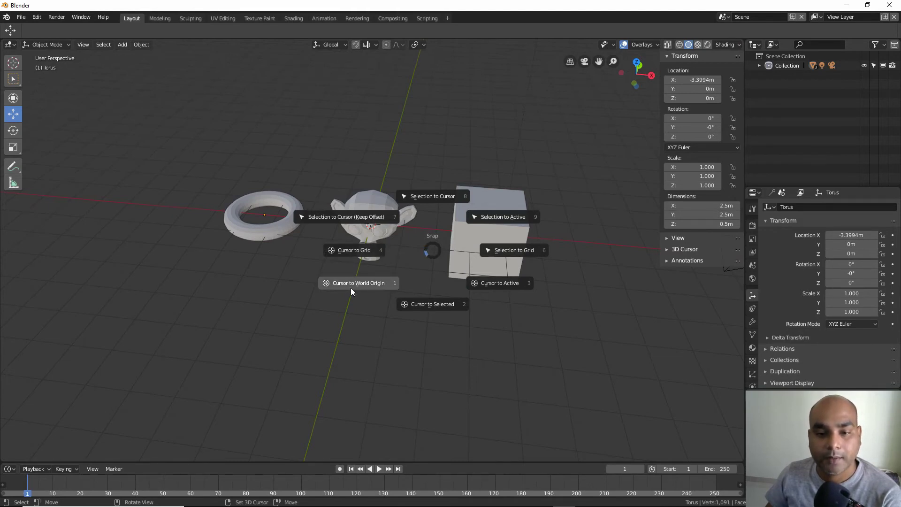
Grab Suzanne and lift her to location 3.4019, 2.5892, 2.9596 m.
left_click(429, 255)
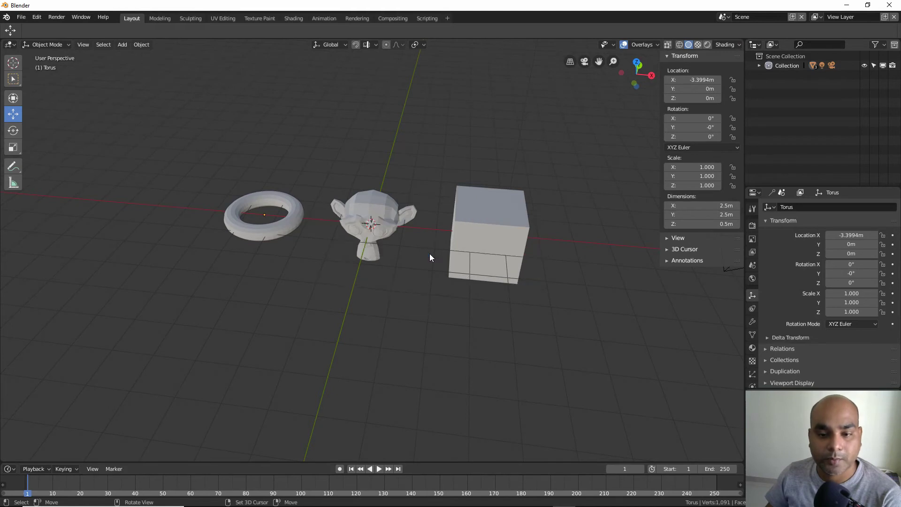
middle_click_drag(430, 258, 396, 274)
left_click(372, 202)
key("g")
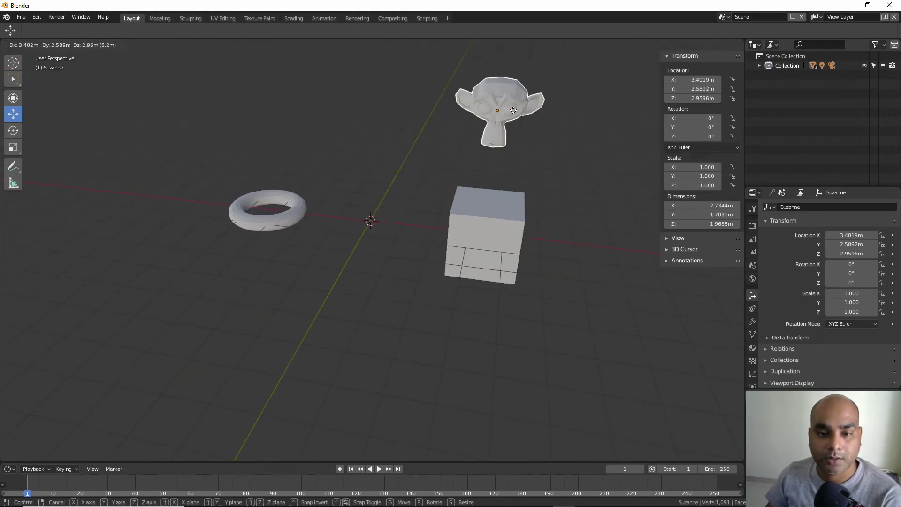
left_click(513, 110)
scroll(406, 232, "up", 3)
Place the 3D cursor with the Cursor tool near the scene centre, between torus and cube.
right_click(234, 92, "shift")
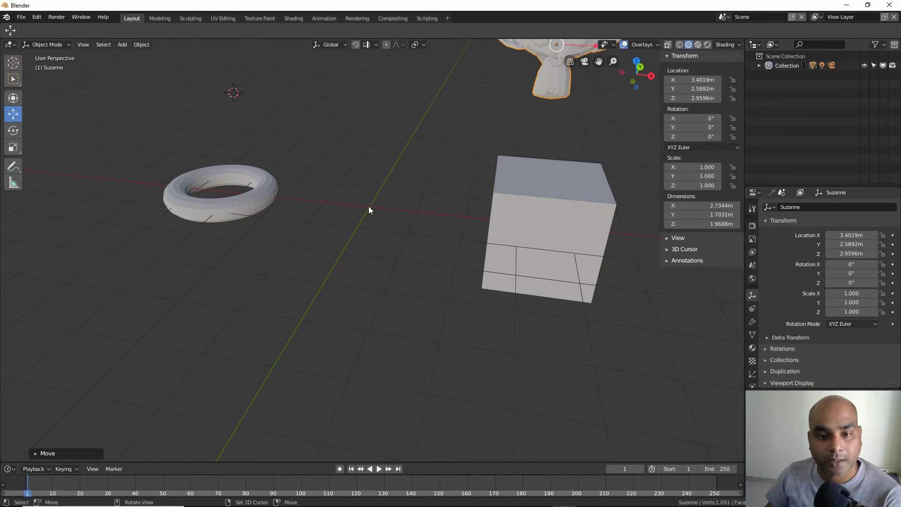
mouse_move(368, 206)
middle_mouse_down()
mouse_move(331, 151)
mouse_move(286, 123)
middle_mouse_up()
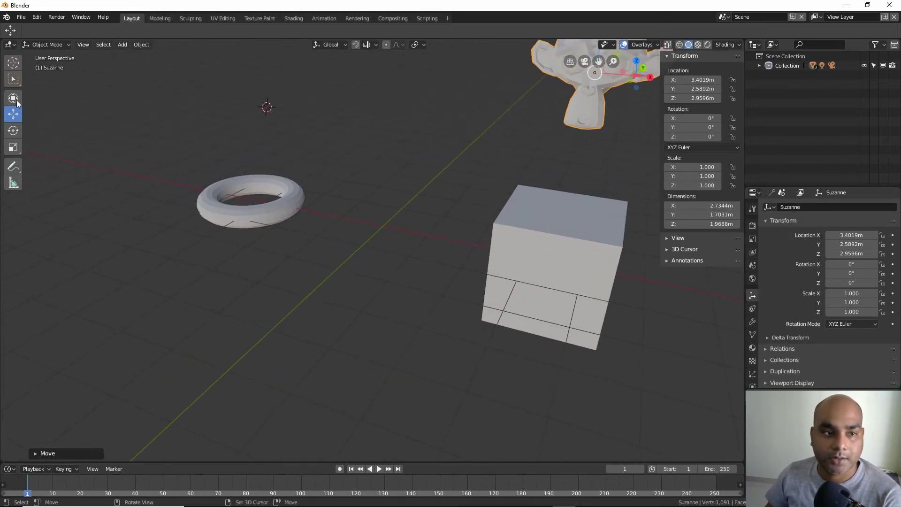
left_click(13, 63)
left_click_drag(266, 105, 384, 225)
mouse_move(364, 210)
middle_mouse_down()
mouse_move(418, 220)
mouse_move(389, 222)
mouse_move(397, 217)
middle_mouse_up()
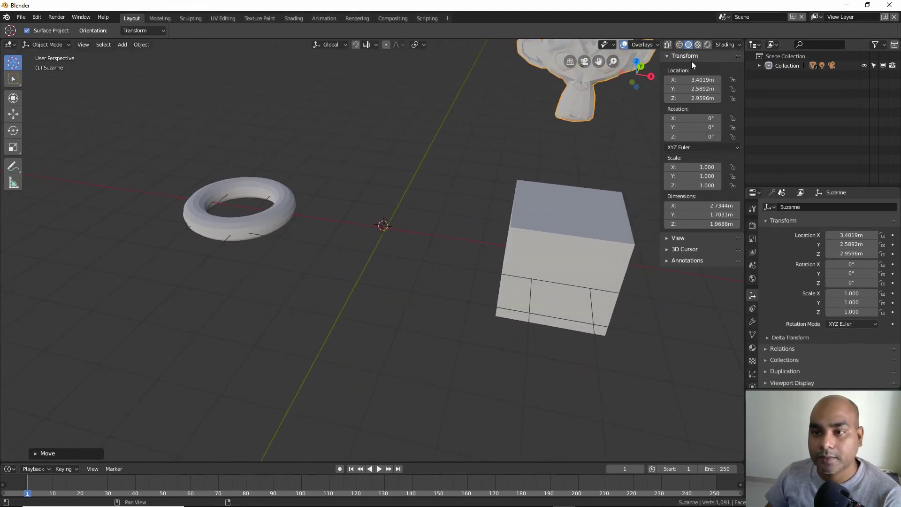
Set the 3D cursor's X, Y and Z location to 0 in the sidebar.
left_click(679, 55)
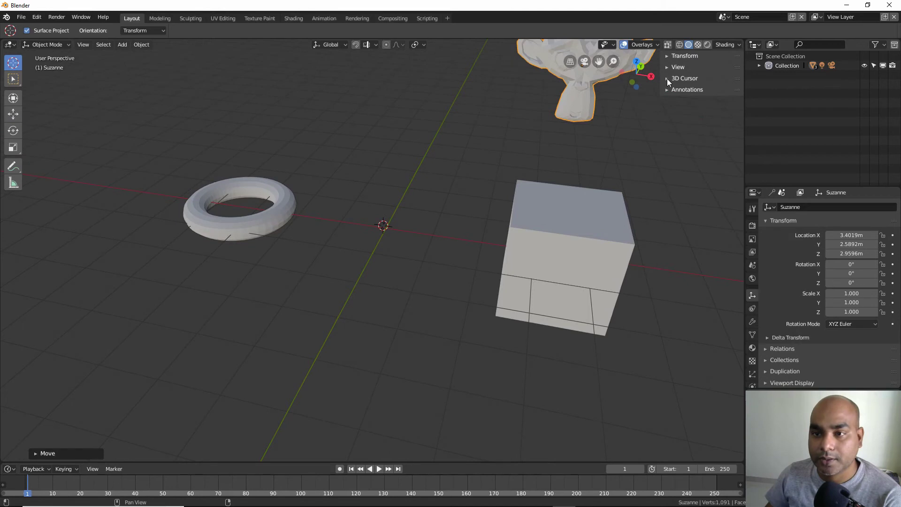
left_click(669, 80)
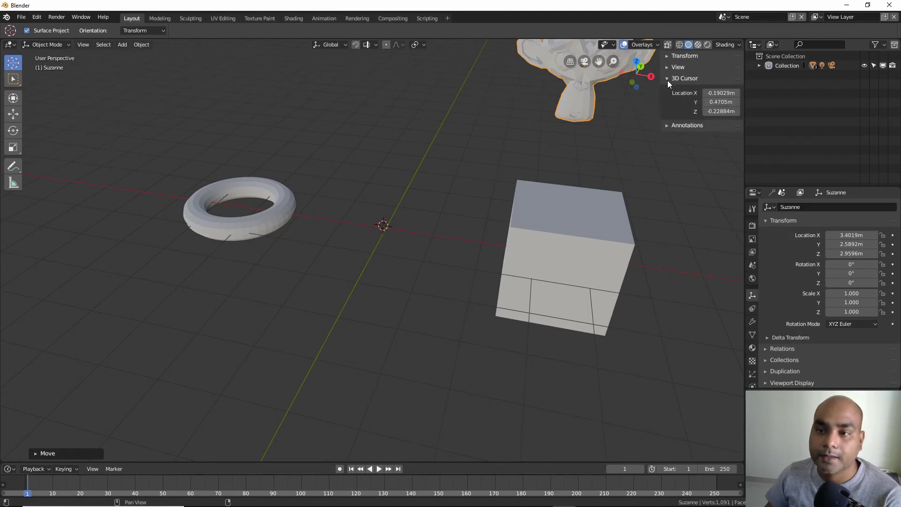
left_click_drag(721, 93, 721, 112)
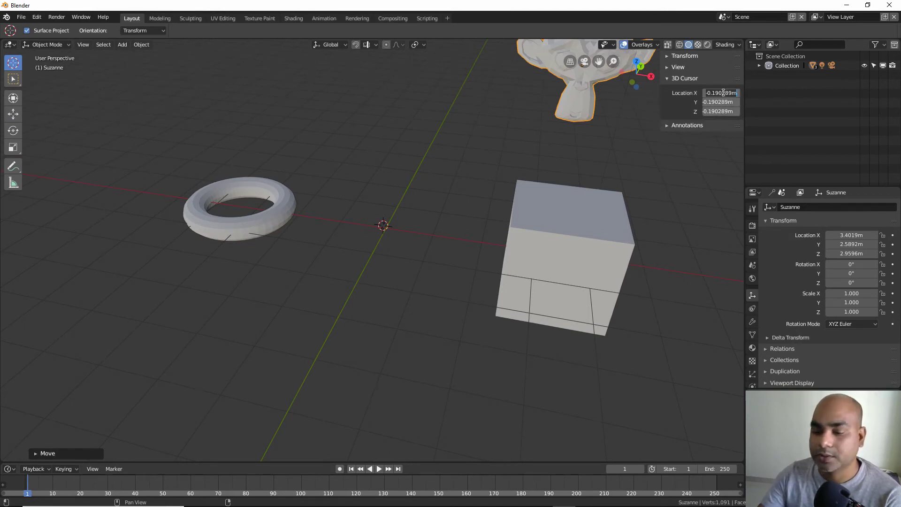
type("0")
key("Return")
mouse_move(493, 213)
middle_mouse_down()
mouse_move(403, 211)
mouse_move(410, 223)
middle_mouse_up()
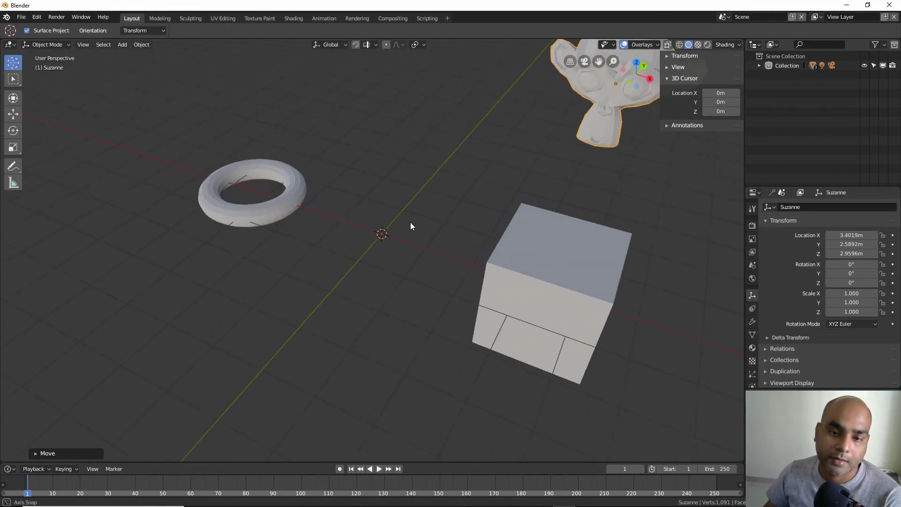
left_click(666, 79)
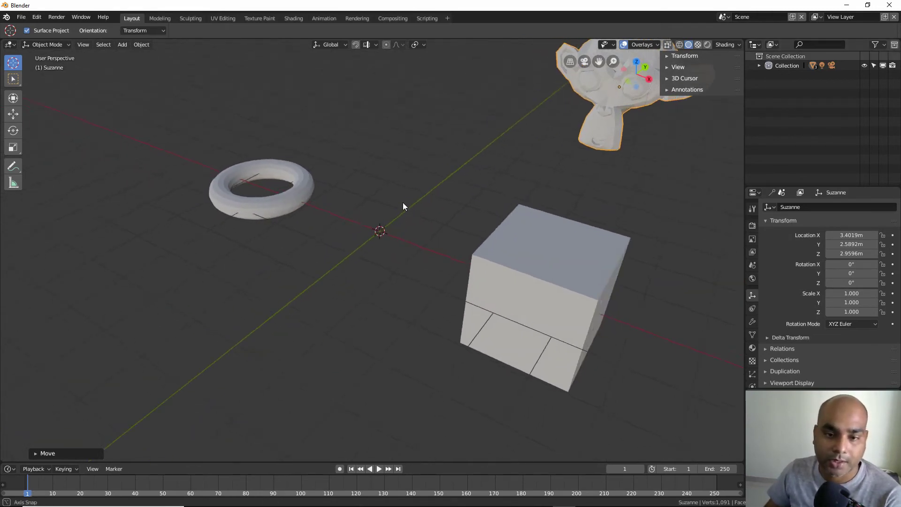
Place the 3D cursor above the torus and bring up the Snap pie.
scroll(406, 204, "up", 2)
scroll(412, 214, "up", 1)
left_click(308, 73)
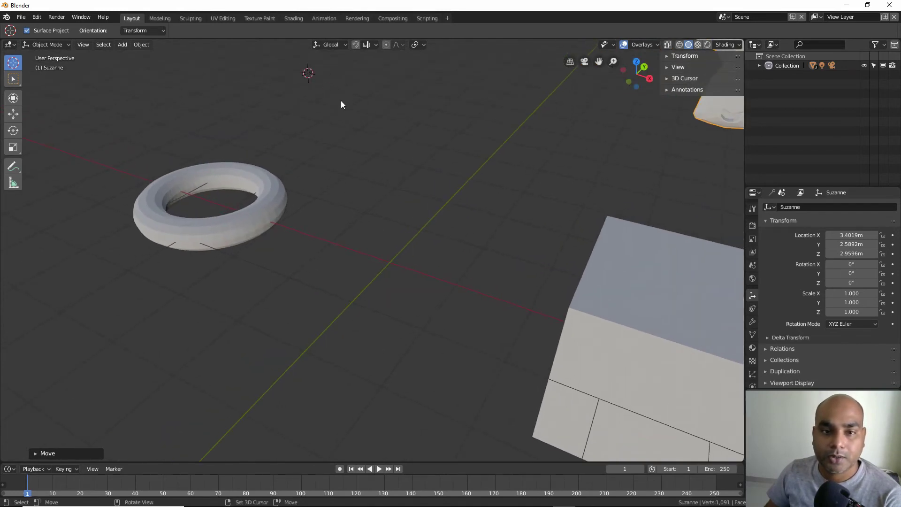
scroll(341, 144, "down", 2)
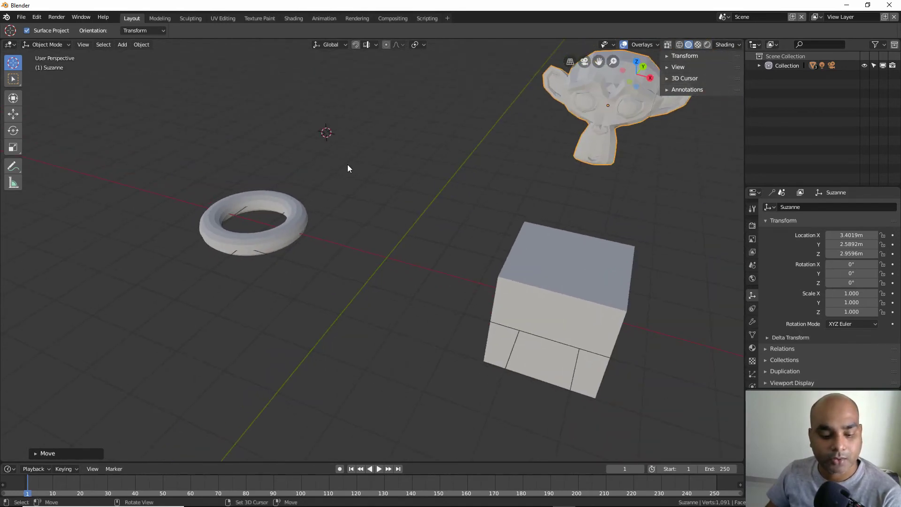
key("shift+s")
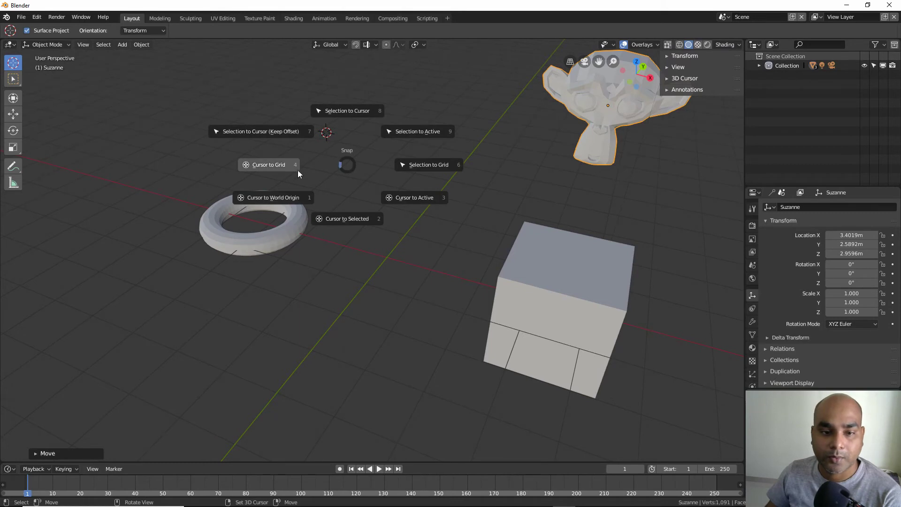
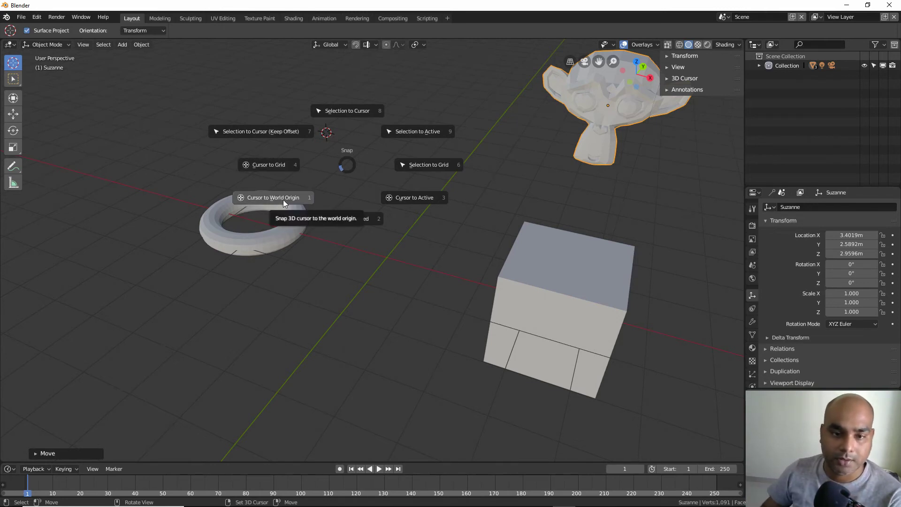
Preview the scene in rendered shading, then return the viewport to solid shading.
key("Escape")
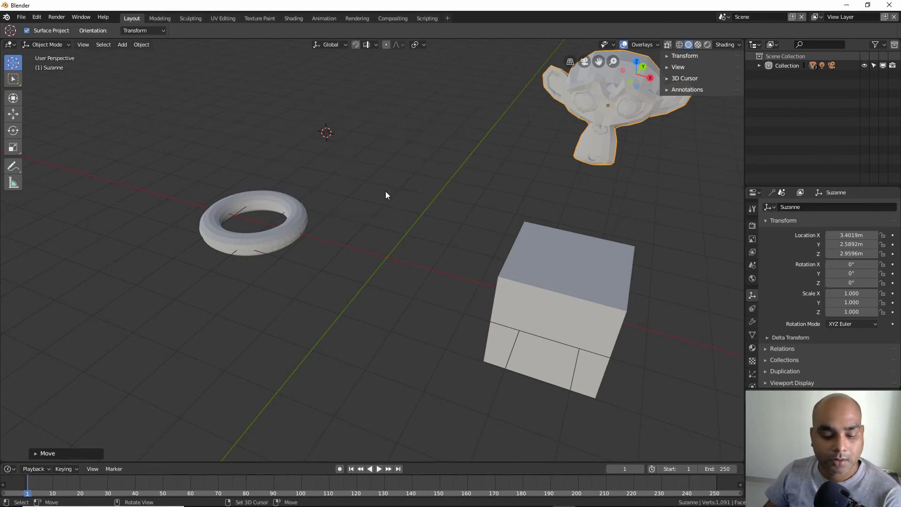
key("z")
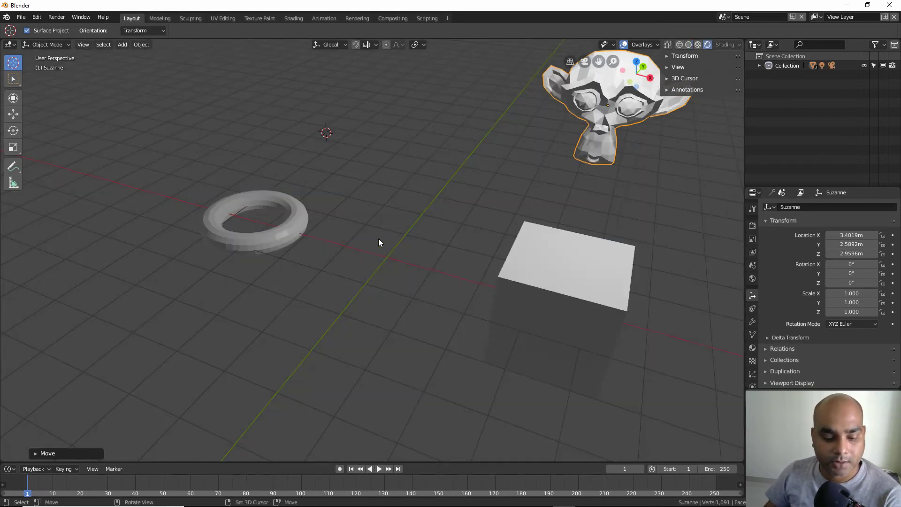
key("shift+s")
left_click(210, 294)
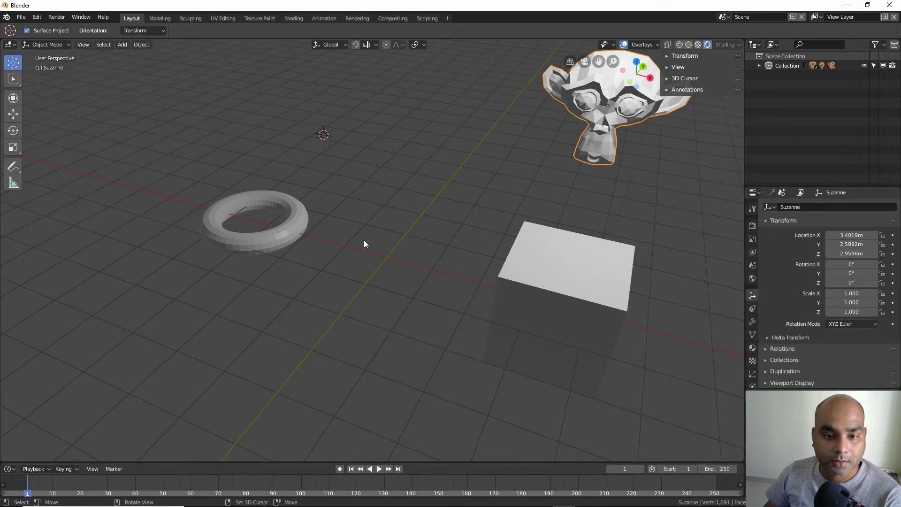
key("shift+s")
key("Escape")
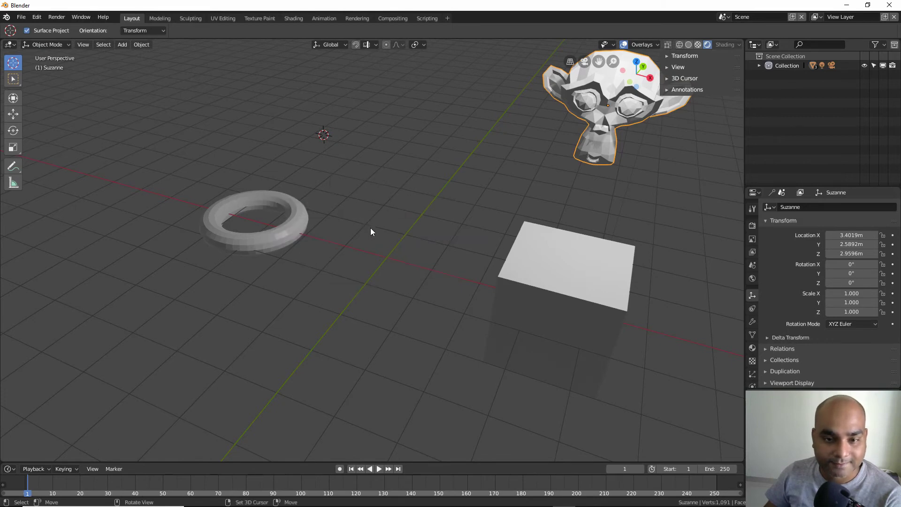
mouse_move(414, 231)
middle_mouse_down()
mouse_move(424, 216)
mouse_move(476, 201)
mouse_move(431, 223)
middle_mouse_up()
key("z")
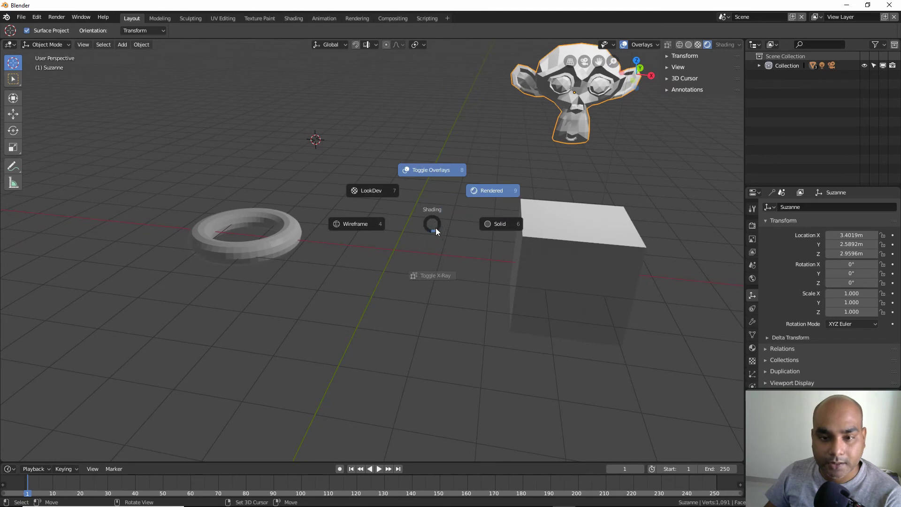
left_click(494, 227)
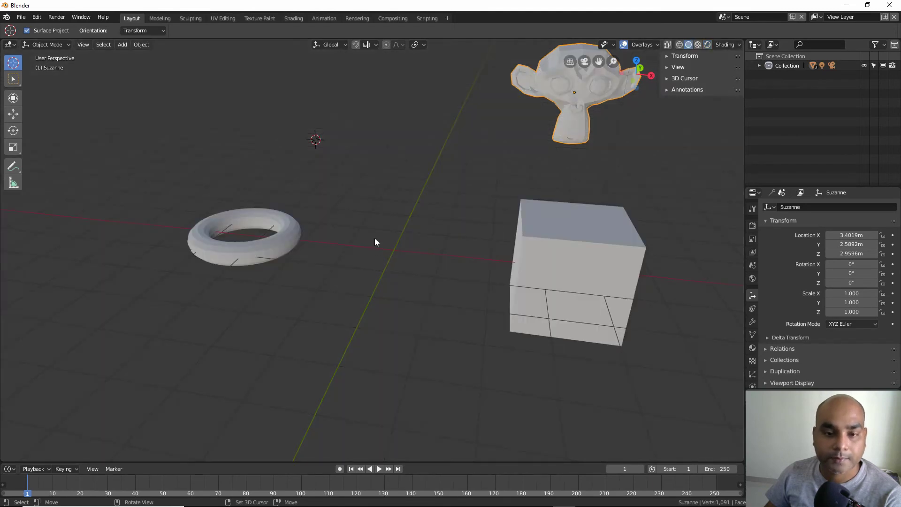
middle_click_drag(376, 242, 373, 243)
Snap the 3D cursor to the world origin and frame all three objects.
key("shift+s")
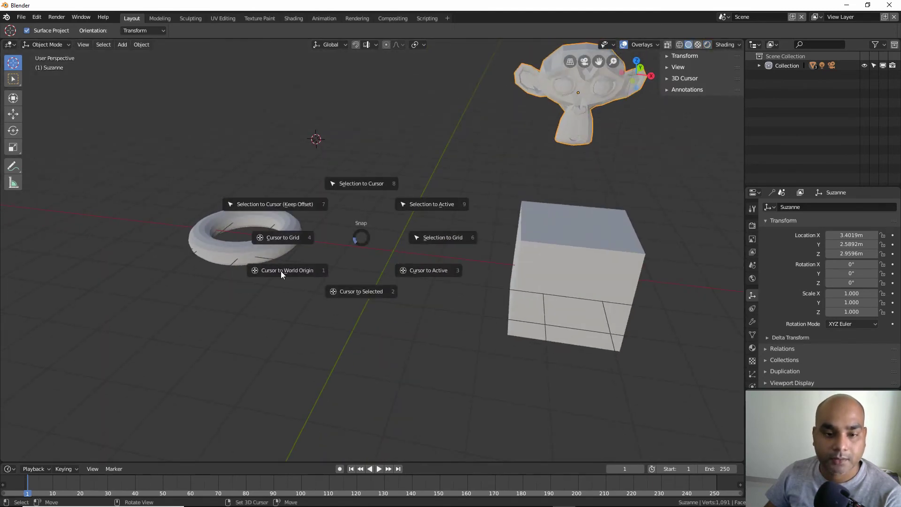
left_click(282, 275)
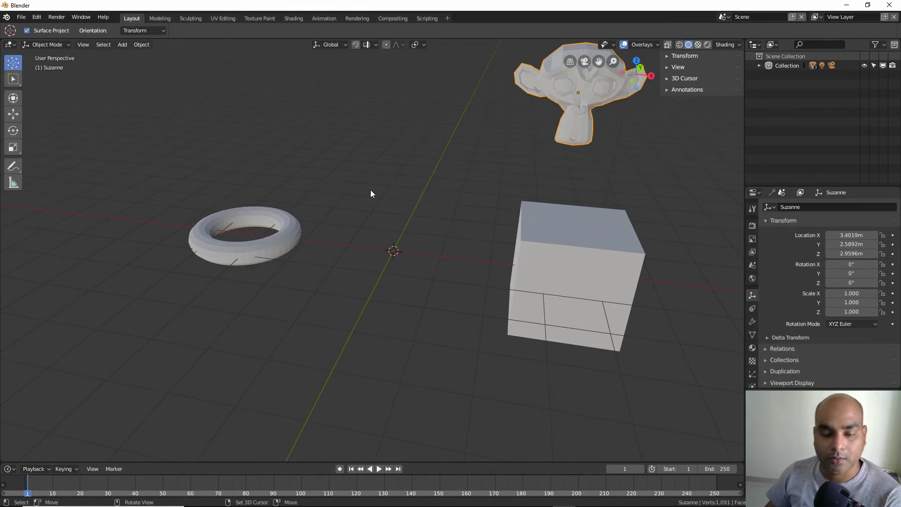
key("shift+s")
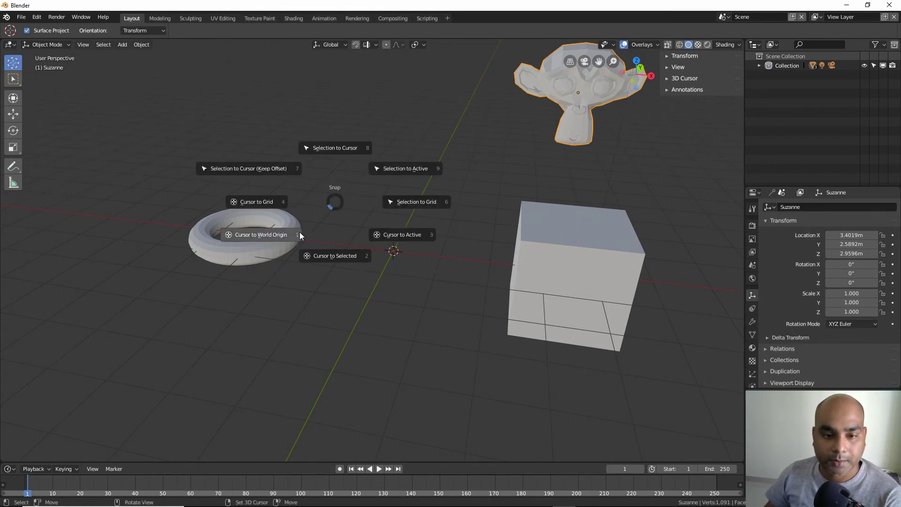
key("Escape")
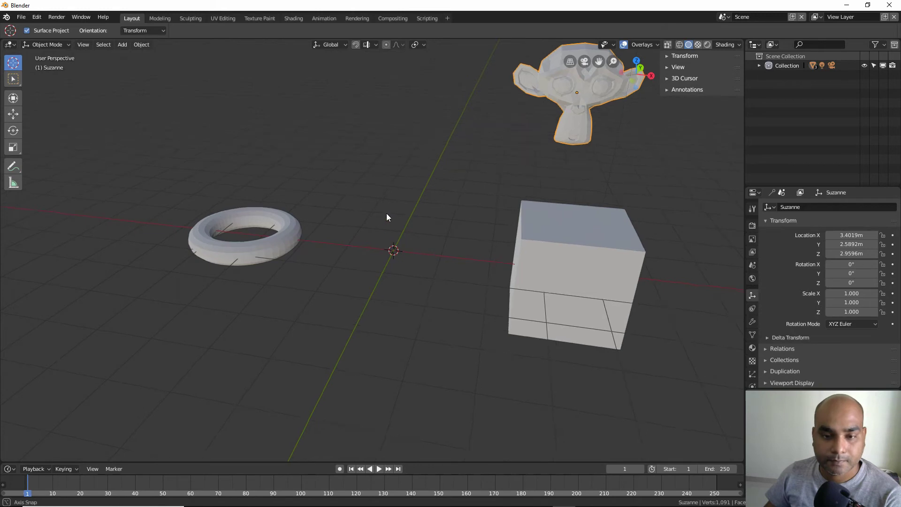
mouse_move(375, 207)
middle_mouse_down()
mouse_move(406, 216)
mouse_move(387, 227)
mouse_move(402, 230)
mouse_move(393, 245)
mouse_move(446, 269)
mouse_move(395, 256)
mouse_move(396, 224)
middle_mouse_up()
scroll(402, 229, "down", 3)
scroll(348, 276, "up", 1)
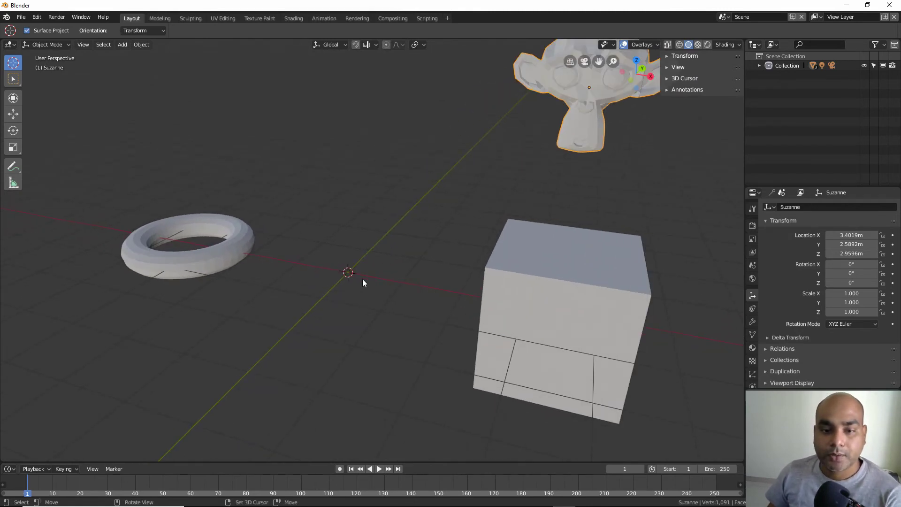
Re-angle the view around the scene and bring up the Snap pie again.
key("shift+s")
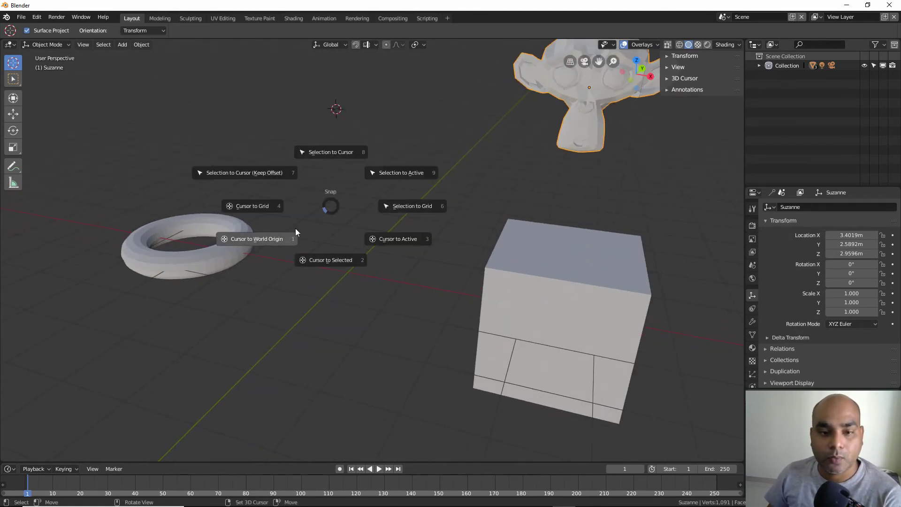
left_click(265, 240)
mouse_move(355, 274)
middle_mouse_down()
mouse_move(371, 281)
mouse_move(350, 280)
mouse_move(362, 275)
middle_mouse_up()
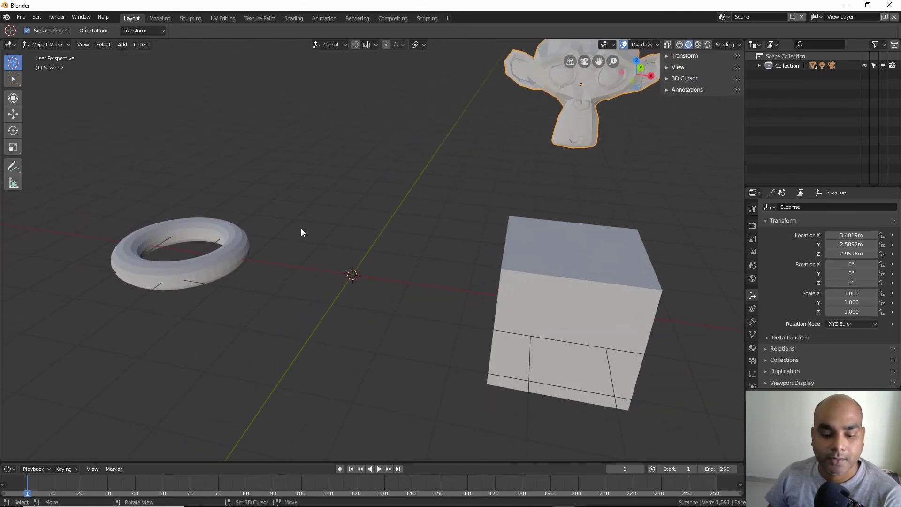
middle_click_drag(412, 188, 394, 195)
key("shift+s")
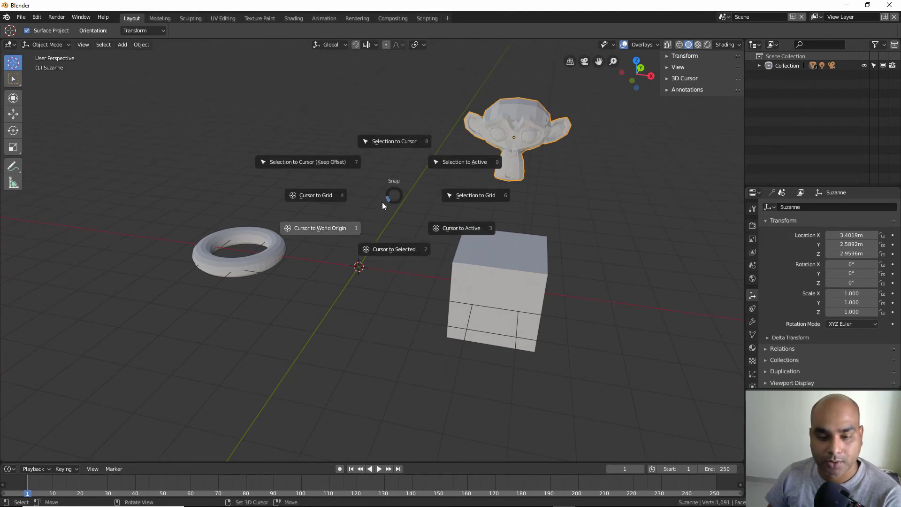
key("Escape")
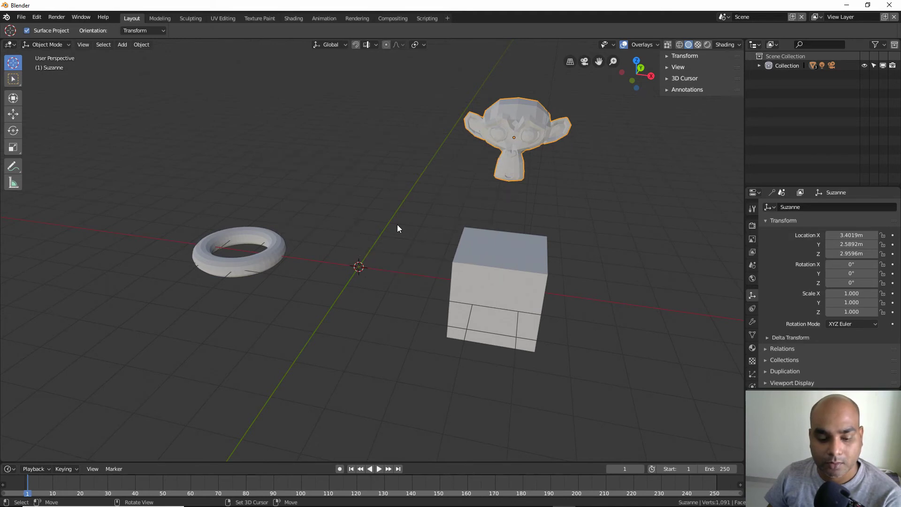
key("shift+s")
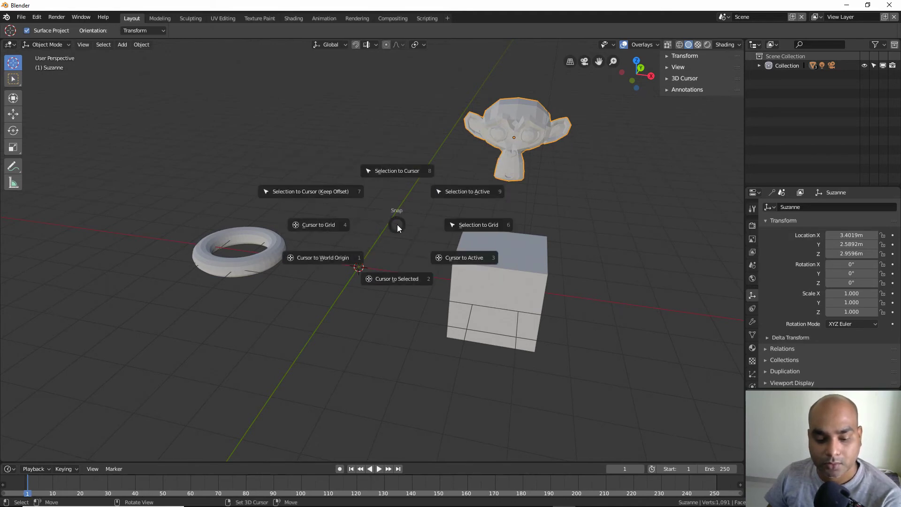
key("2")
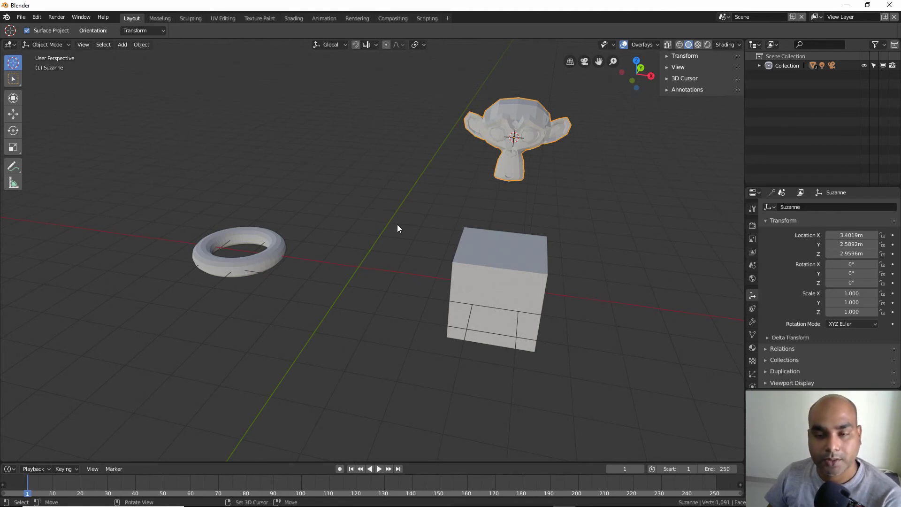
key("shift+s")
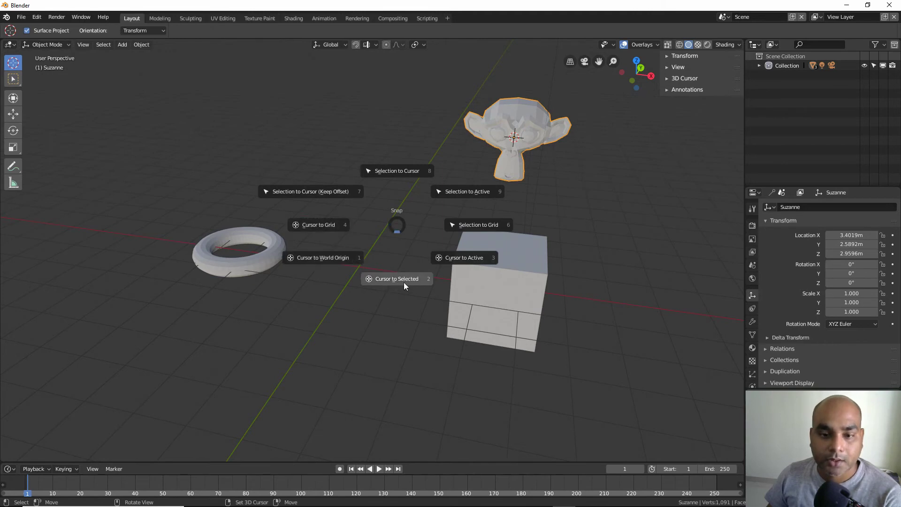
left_click(321, 257)
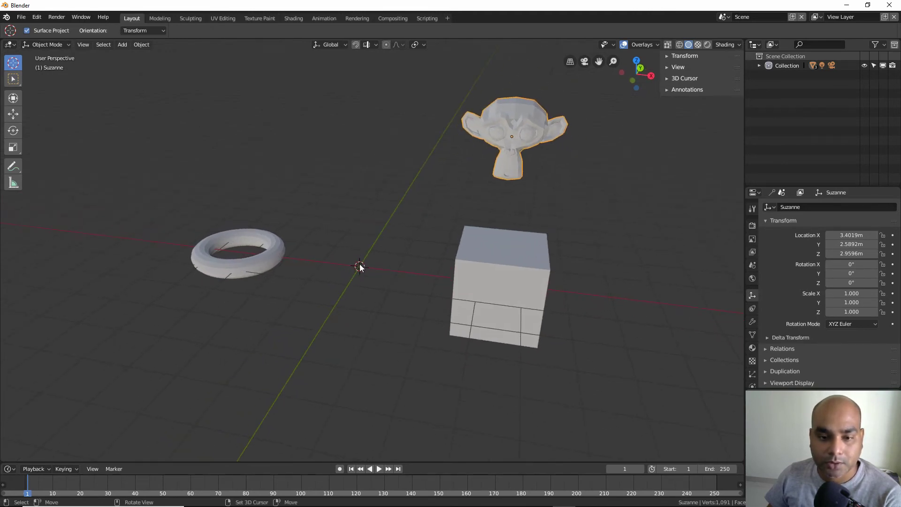
Select the cube and torus, then snap the 3D cursor to the world origin.
left_click(520, 242)
left_click(254, 278)
key("shift+s")
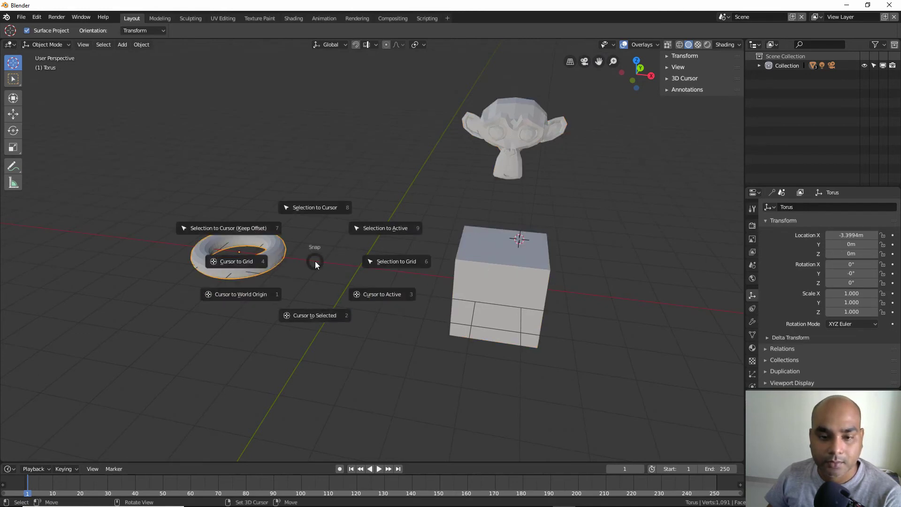
left_click(247, 295)
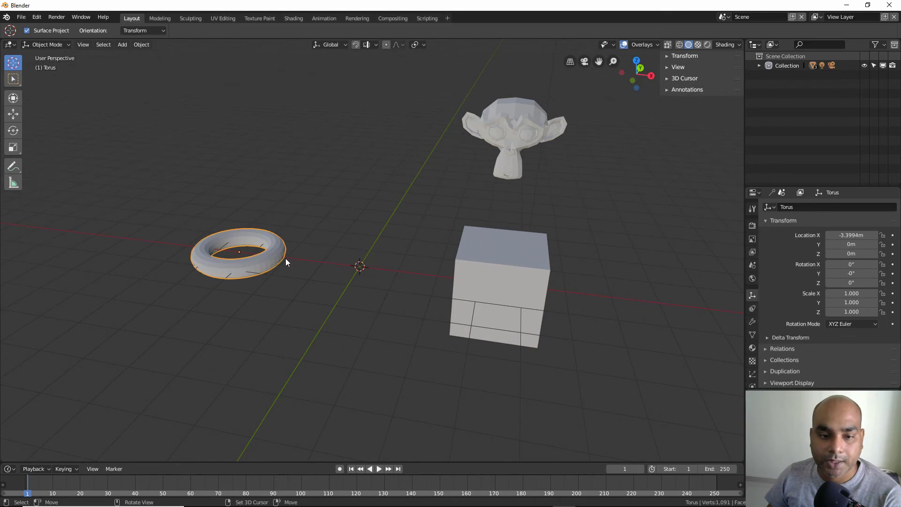
Select Suzanne and snap the 3D cursor to her centre with Cursor to Selected.
left_click(511, 115)
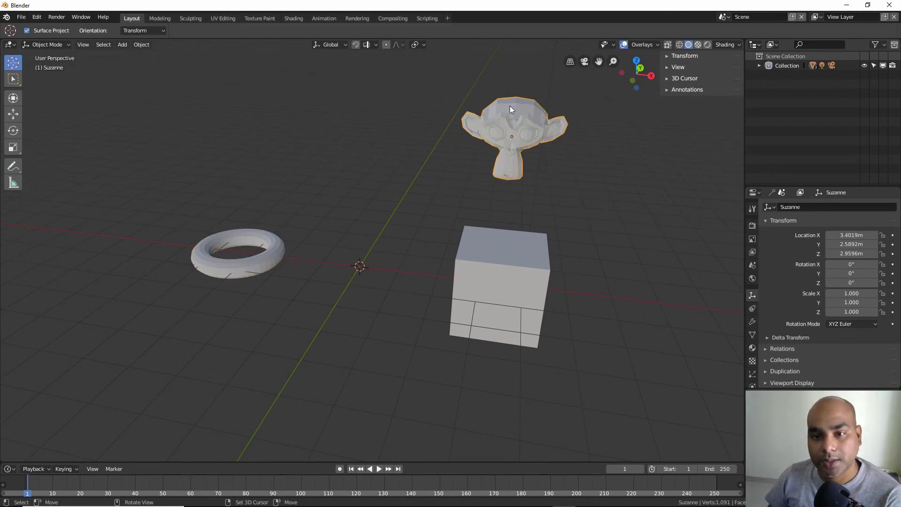
key("shift+s")
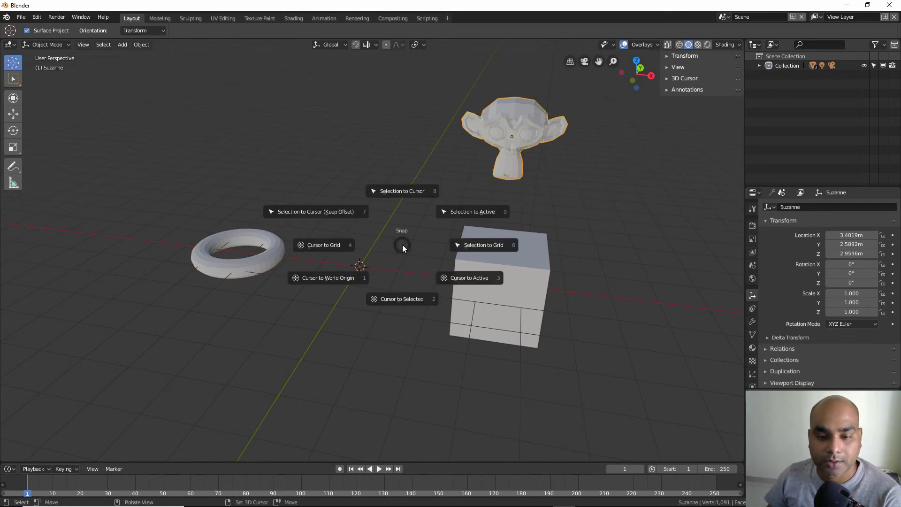
left_click(414, 299)
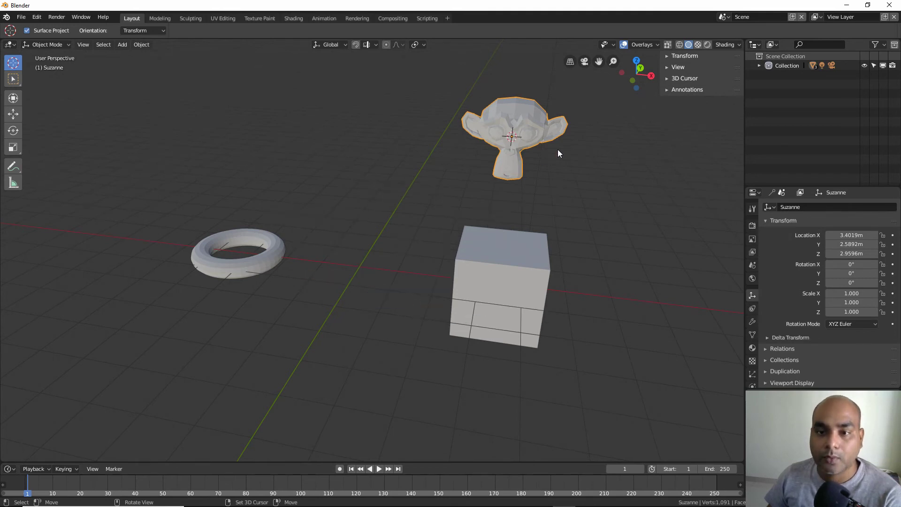
middle_click_drag(559, 149, 515, 146)
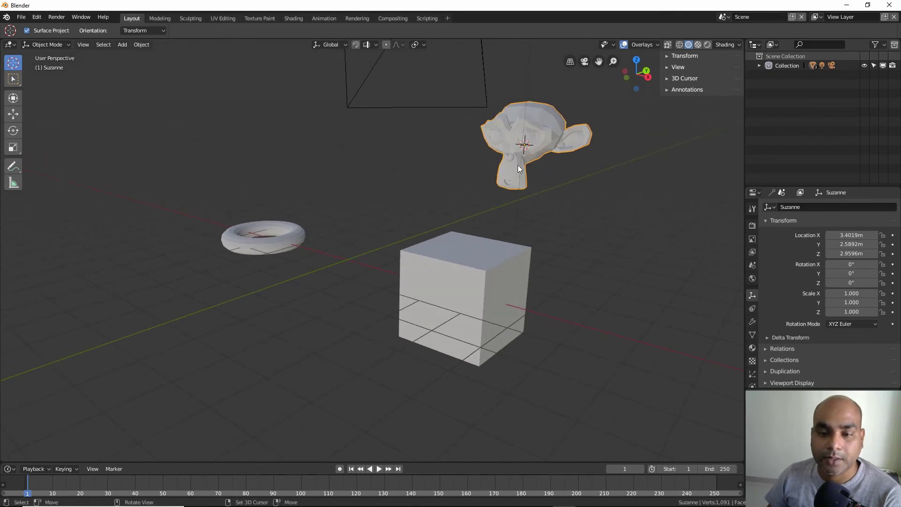
Select the cube and snap the 3D cursor to its centre.
left_click(439, 267)
key("shift+s")
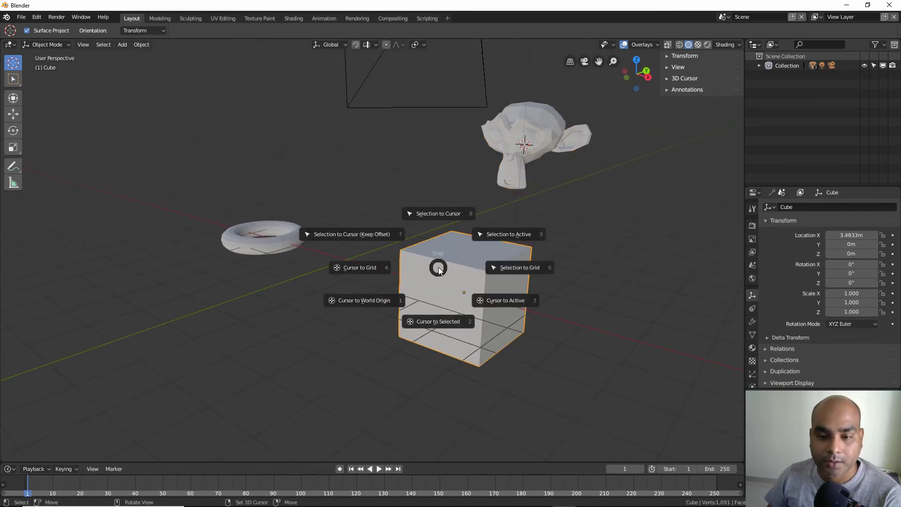
left_click(440, 324)
middle_click_drag(491, 295, 513, 301)
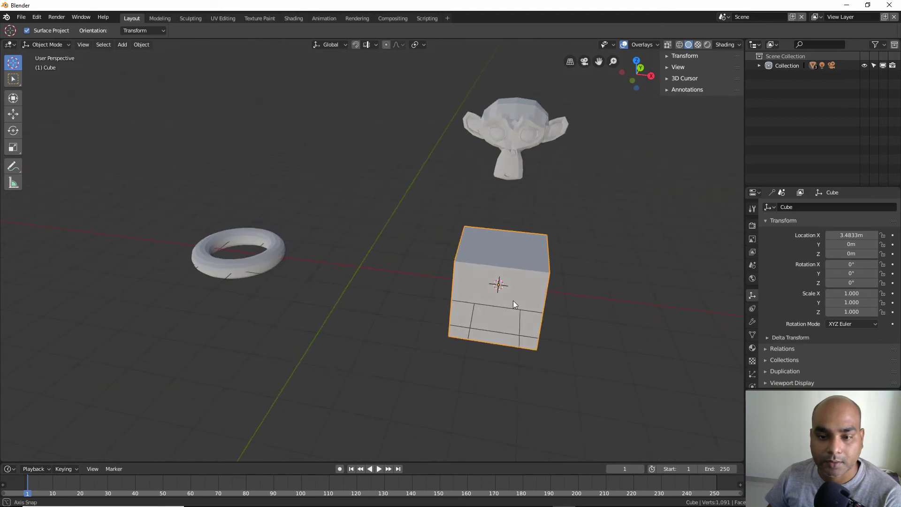
Send the 3D cursor back to the world origin, then add Suzanne and the torus to the selection.
key("shift+s")
left_click(328, 315)
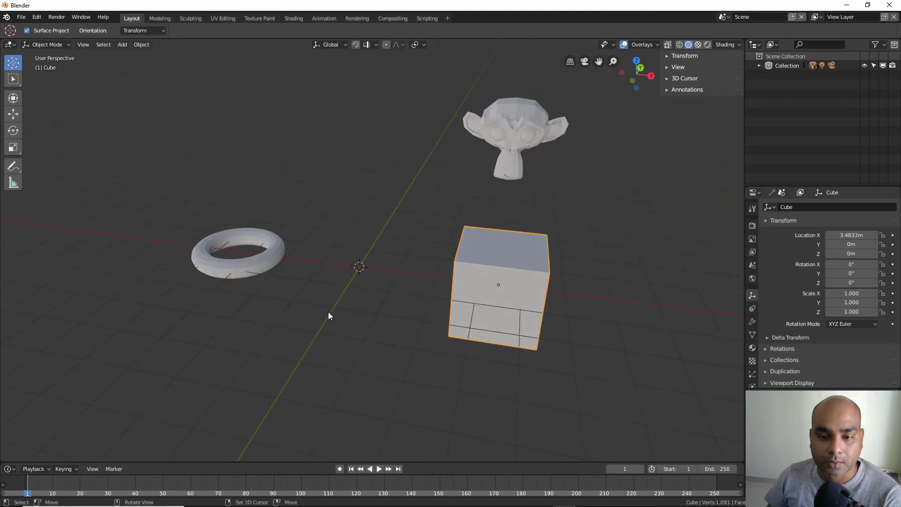
middle_click_drag(378, 306, 369, 313)
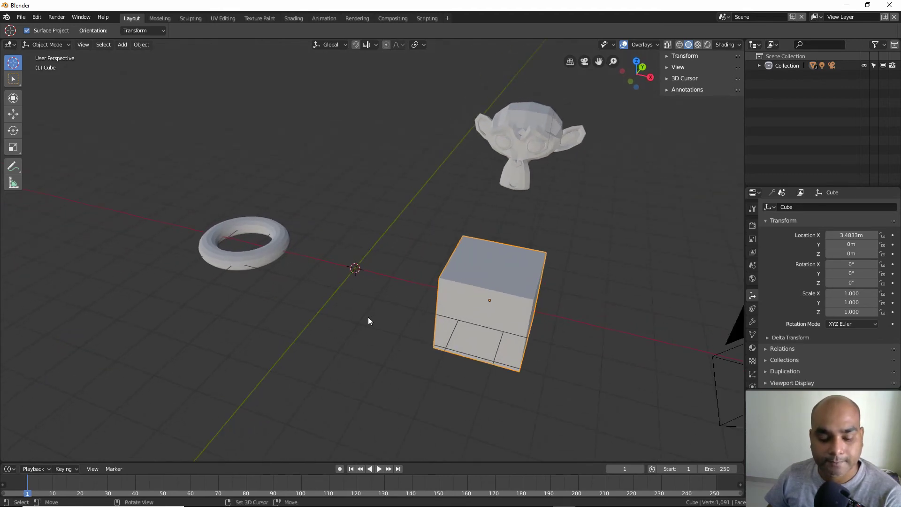
key("shift+s")
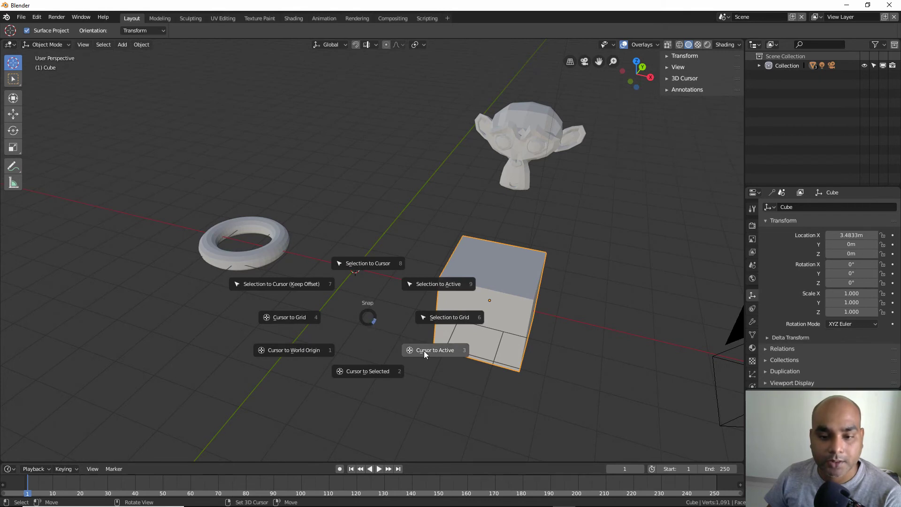
key("Escape")
middle_click_drag(388, 332, 399, 319)
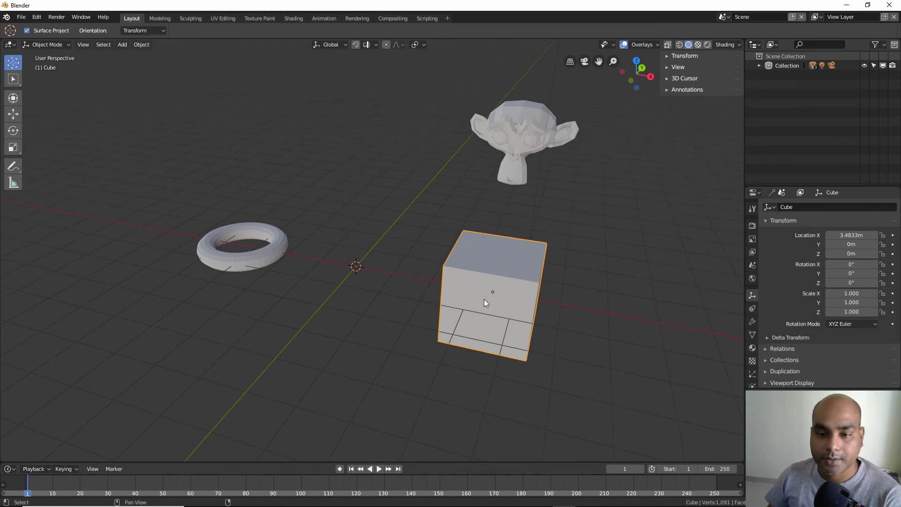
left_click(519, 157, "shift")
left_click(254, 266, "shift")
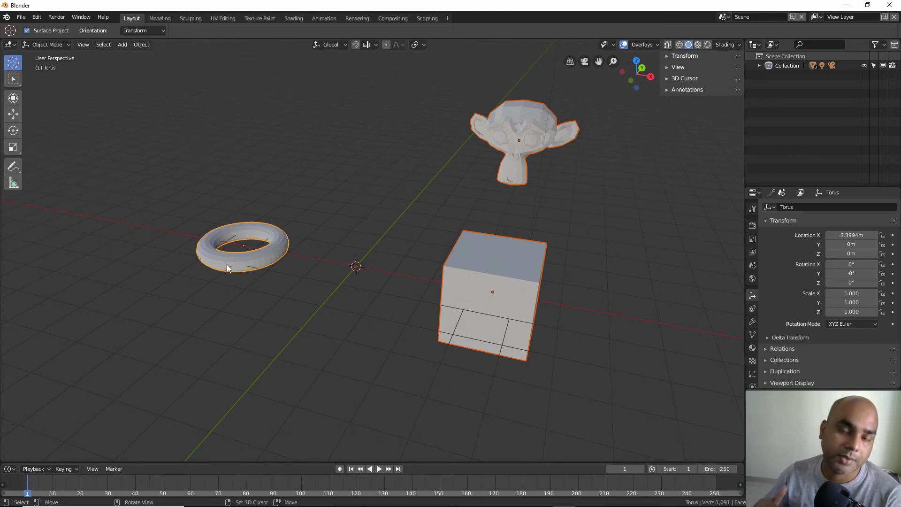
Snap the 3D cursor to the active torus's centre using Cursor to Active.
key("shift+s")
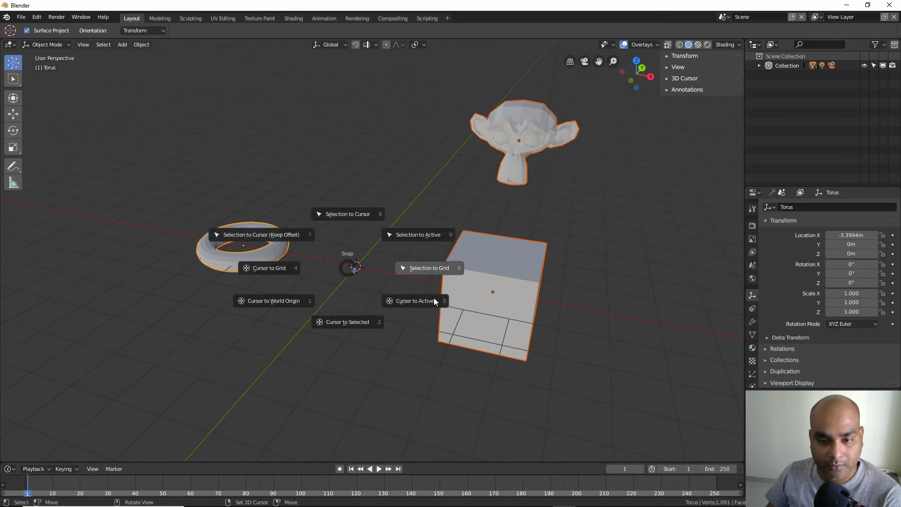
left_click(417, 301)
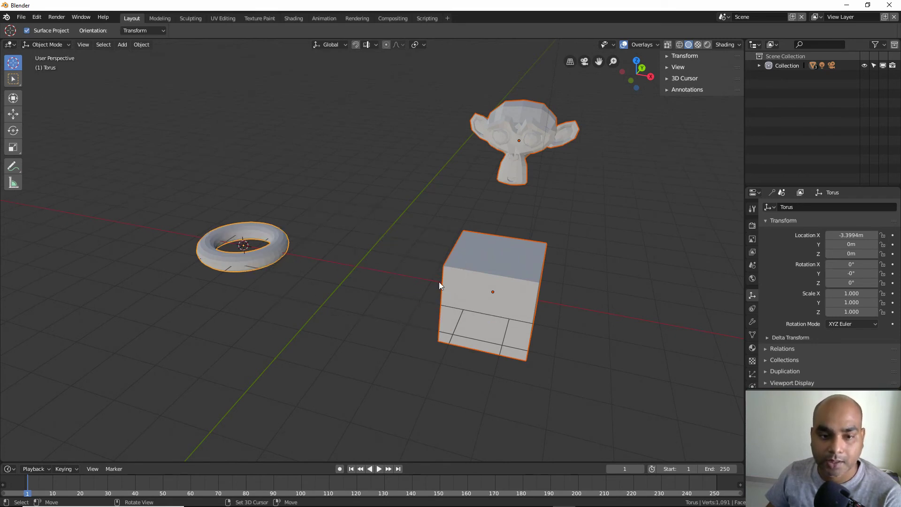
middle_click_drag(241, 253, 245, 290)
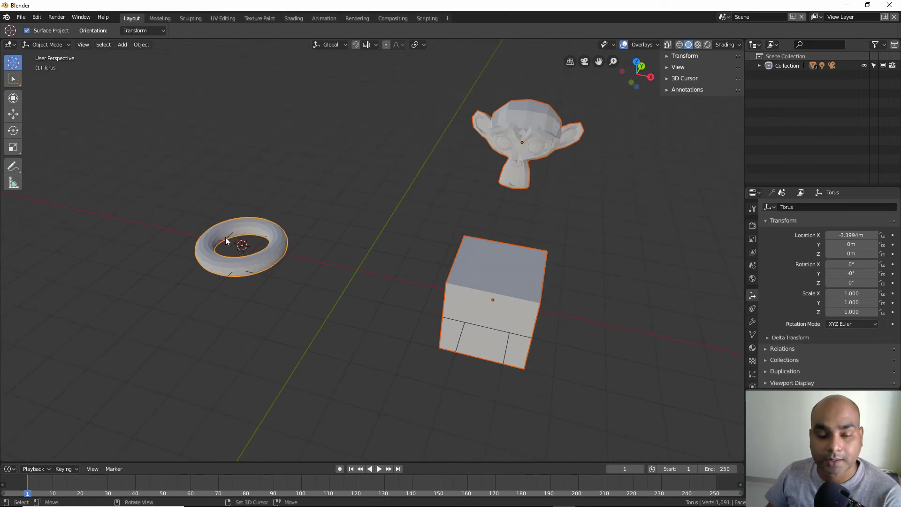
Snap the 3D cursor to the nearest grid point and switch to front orthographic view.
key("shift+s")
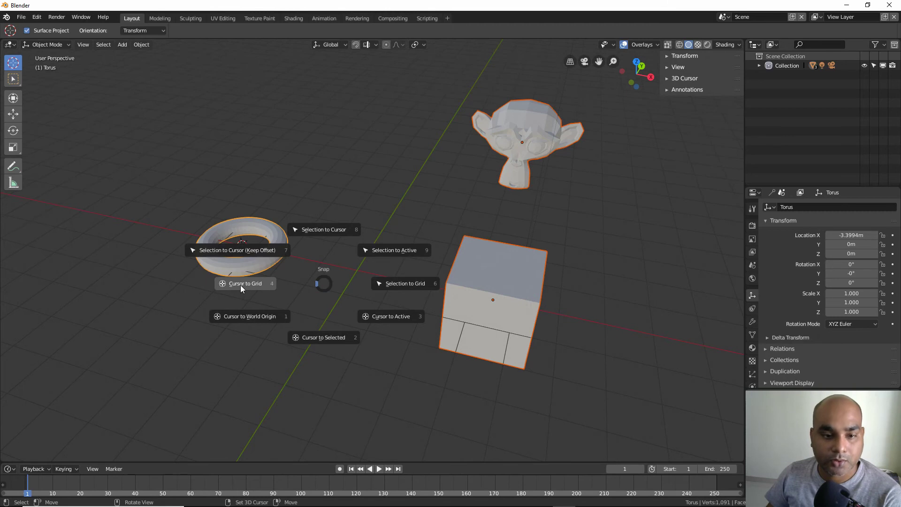
left_click(309, 286)
mouse_move(338, 253)
middle_mouse_down()
mouse_move(341, 273)
mouse_move(363, 257)
middle_mouse_up()
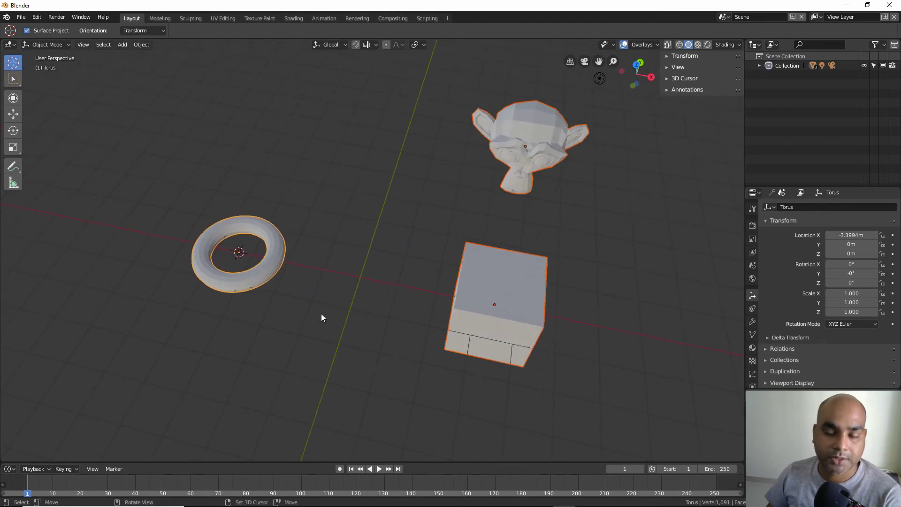
mouse_move(382, 307)
middle_mouse_down()
mouse_move(354, 272)
mouse_move(383, 275)
mouse_move(368, 277)
middle_mouse_up()
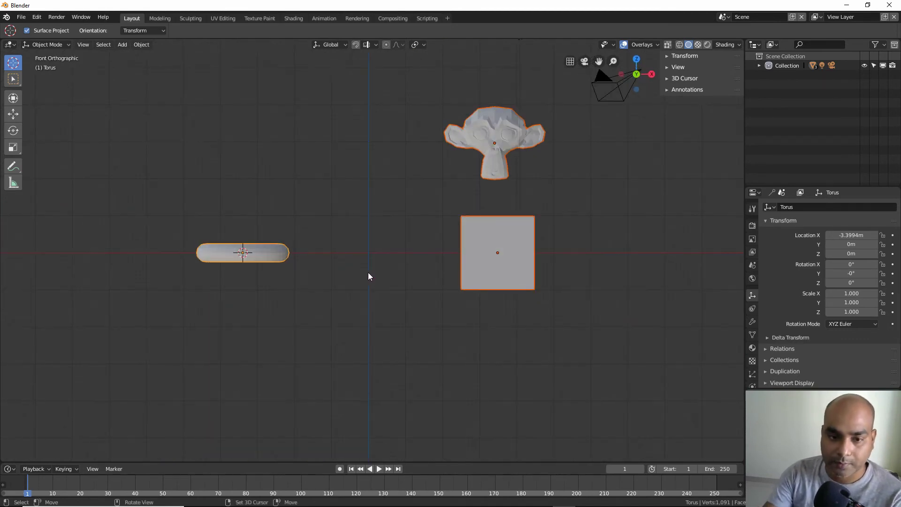
scroll(368, 273, "up", 1)
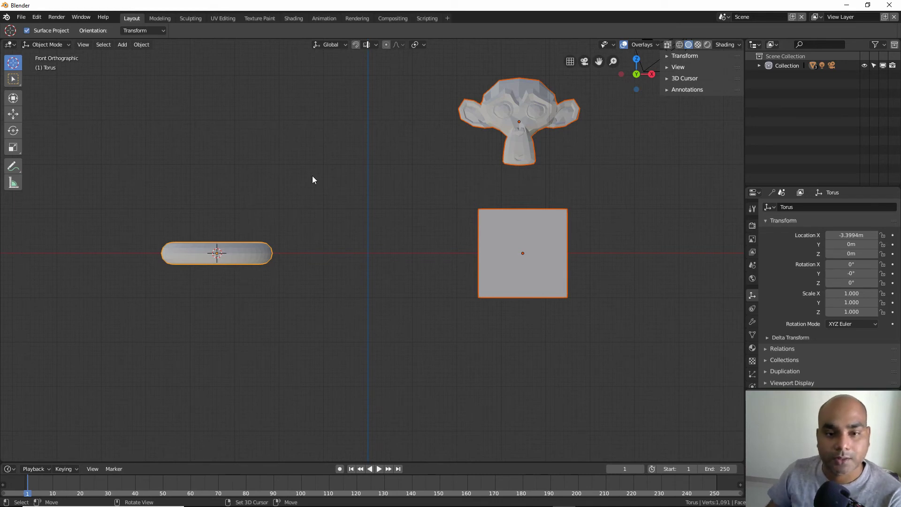
Place the 3D cursor in empty space above the torus and snap it to the grid.
left_click_drag(299, 180, 312, 172)
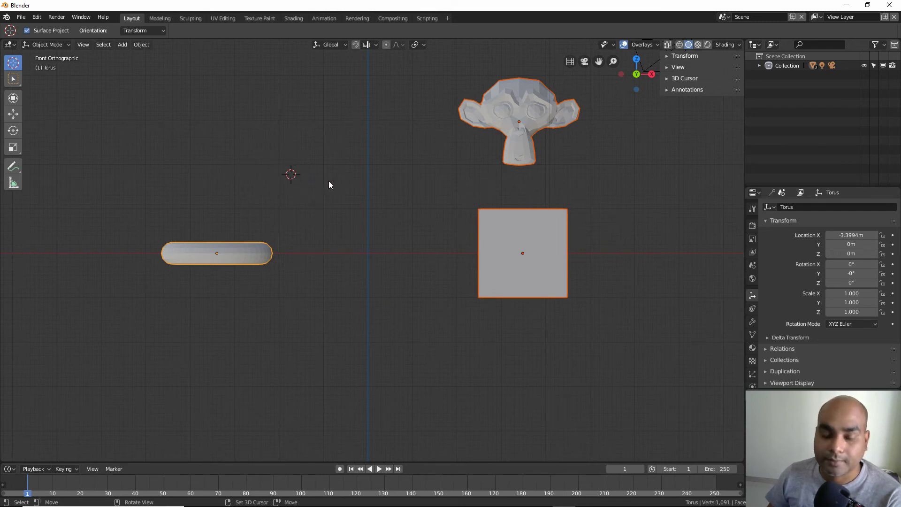
key("shift+s")
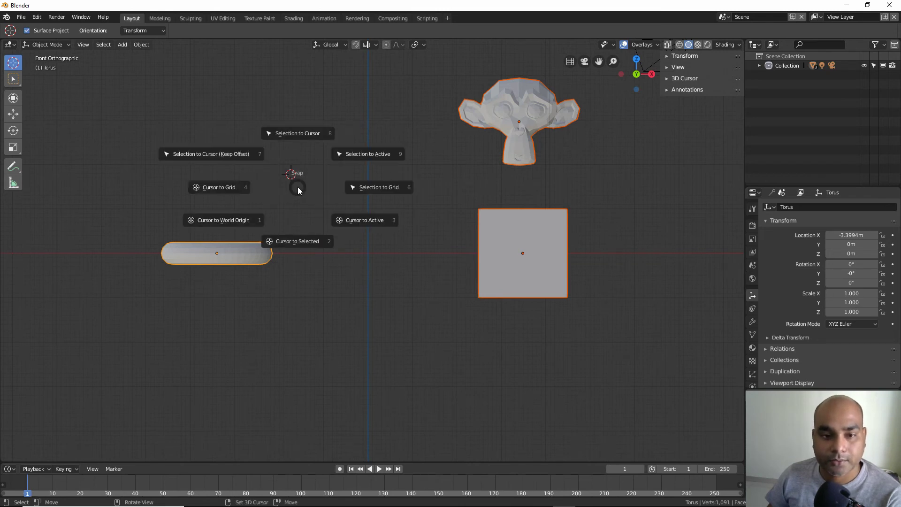
left_click(225, 188)
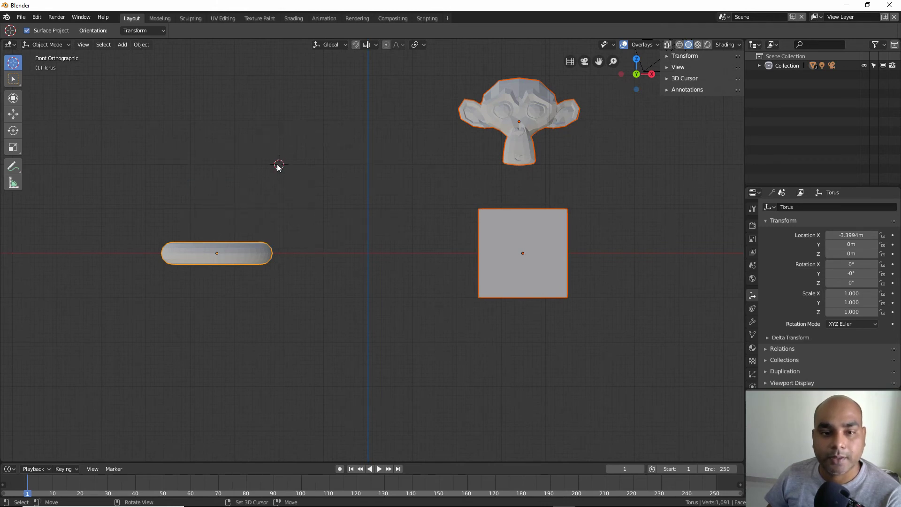
left_click(311, 173)
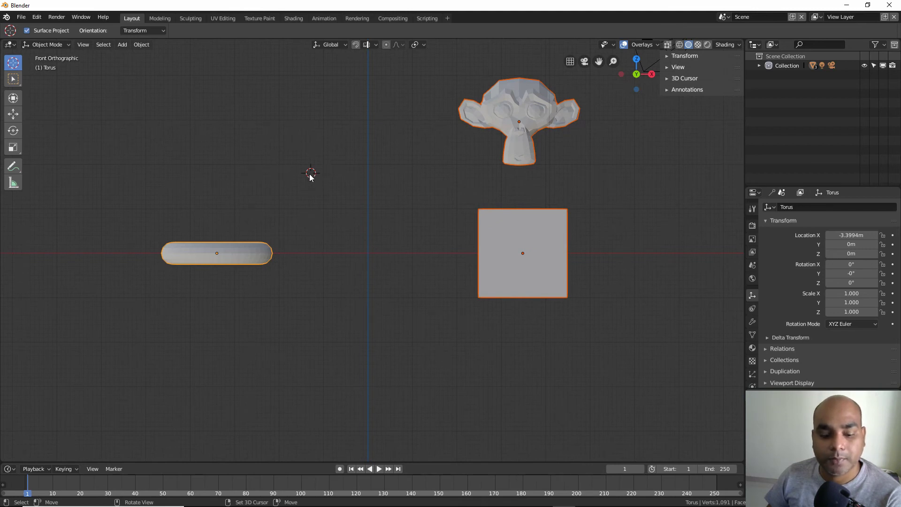
key("shift+s")
left_click(226, 177)
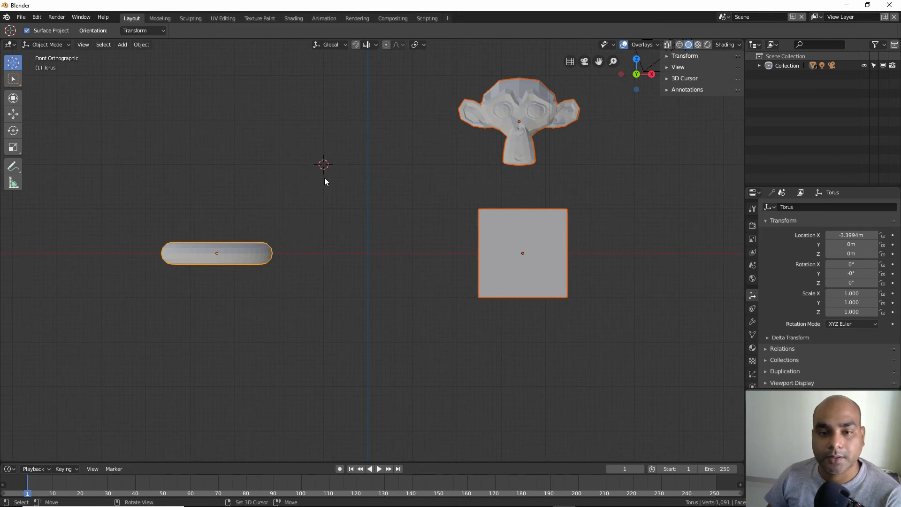
mouse_move(324, 179)
middle_mouse_down()
mouse_move(420, 232)
mouse_move(431, 209)
mouse_move(373, 235)
middle_mouse_up()
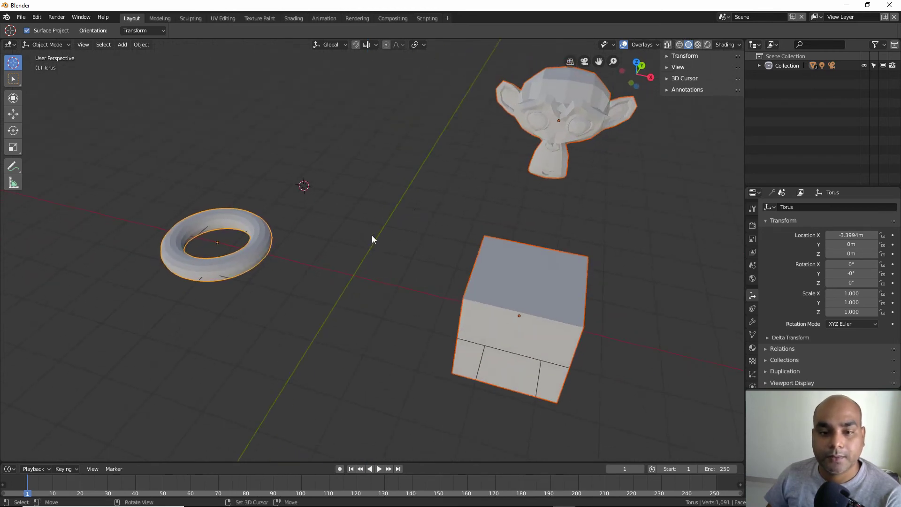
Click the 3D cursor to several empty spots, then snap it to the nearest grid point.
left_click(368, 201)
left_click(325, 241)
left_click(307, 183)
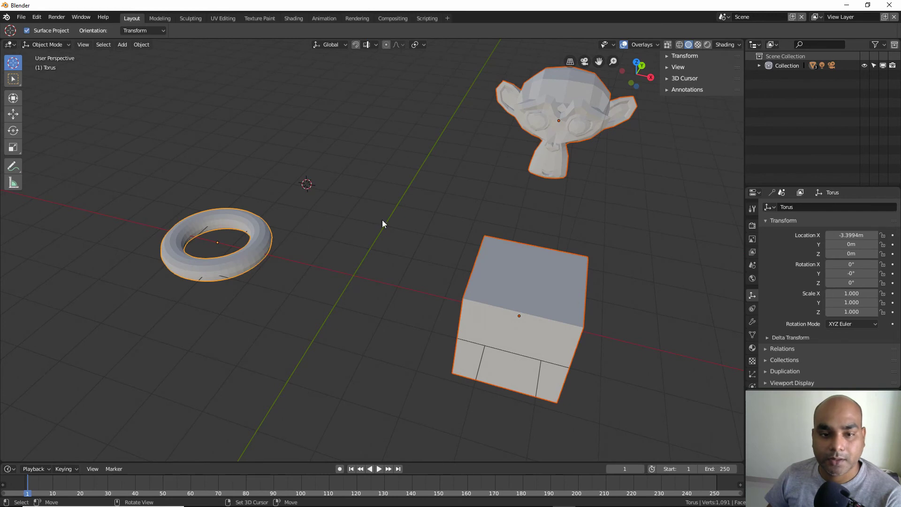
left_click(314, 219)
key("shift+s")
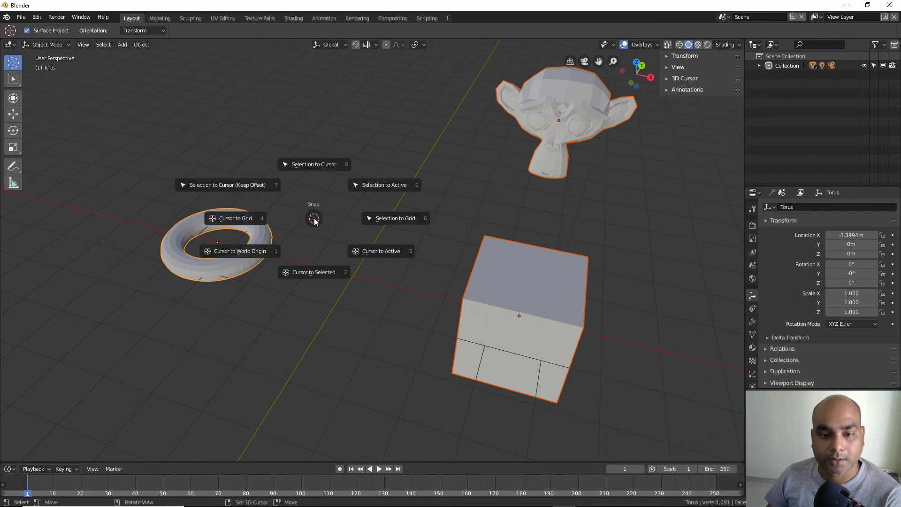
left_click(241, 220)
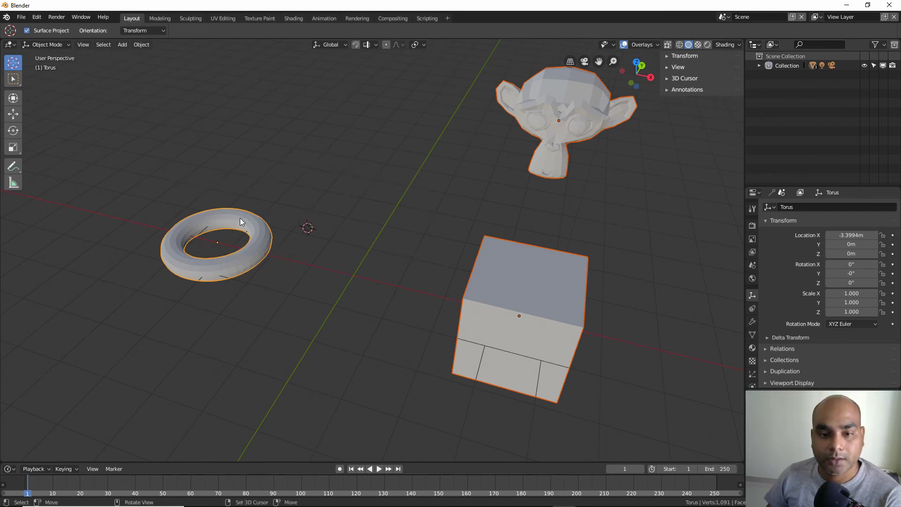
middle_click_drag(322, 241, 347, 244)
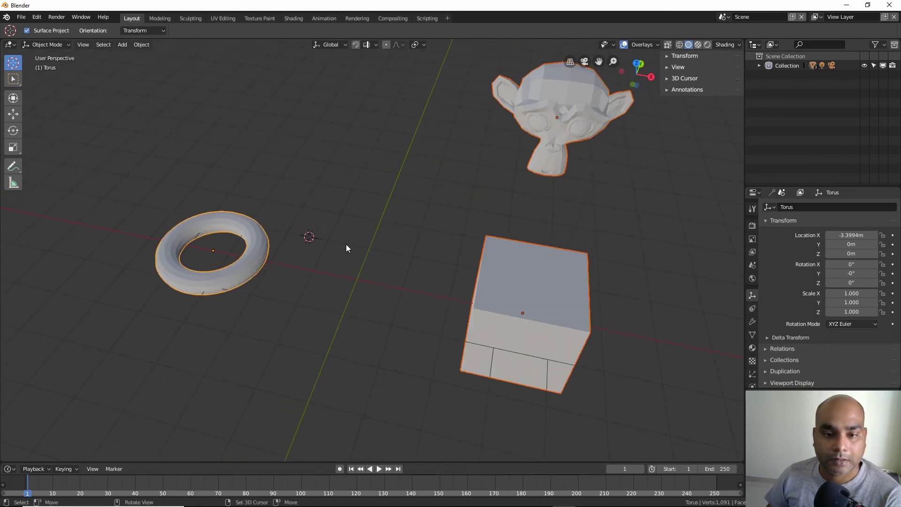
Place the 3D cursor below the torus and snap it to the grid.
left_click(297, 310)
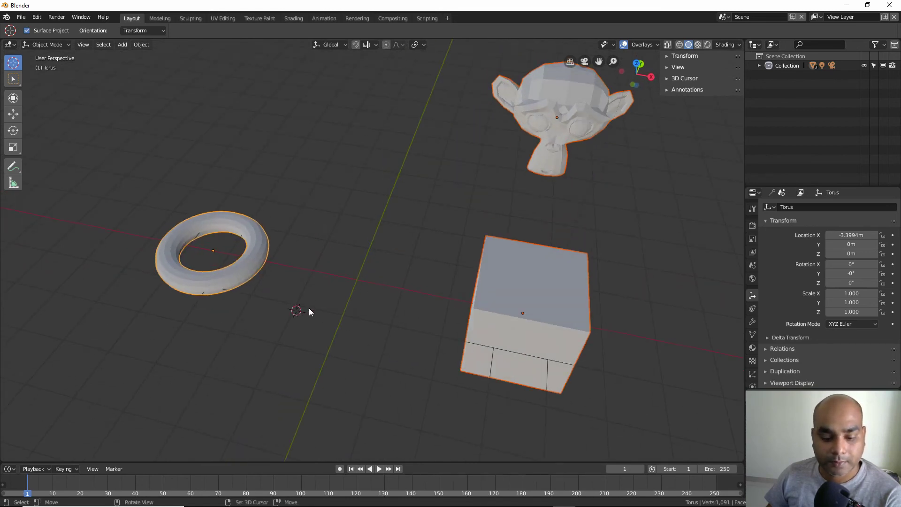
key("shift+s")
left_click(248, 307)
middle_click_drag(326, 353, 334, 275)
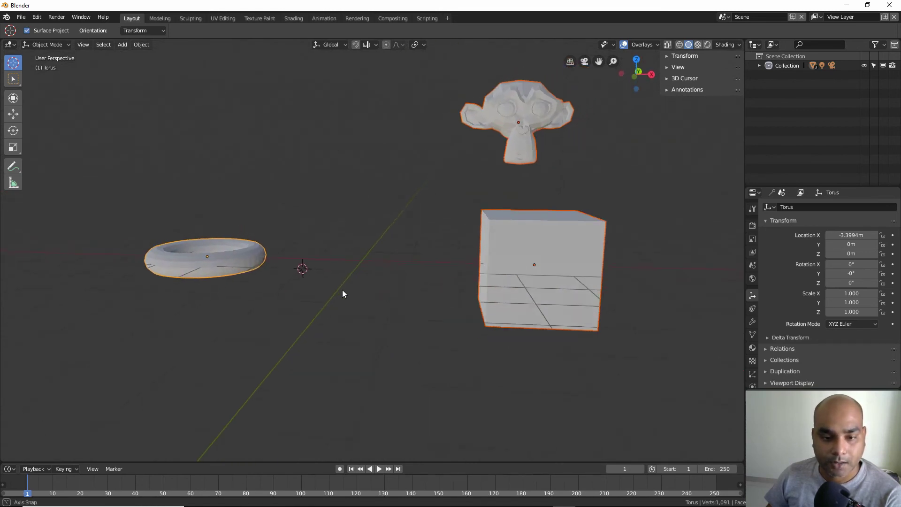
mouse_move(419, 280)
middle_mouse_down()
mouse_move(369, 319)
mouse_move(386, 322)
middle_mouse_up()
scroll(368, 319, "down", 5)
Move the 3D cursor back to the world origin with Cursor to World Origin.
key("shift+s")
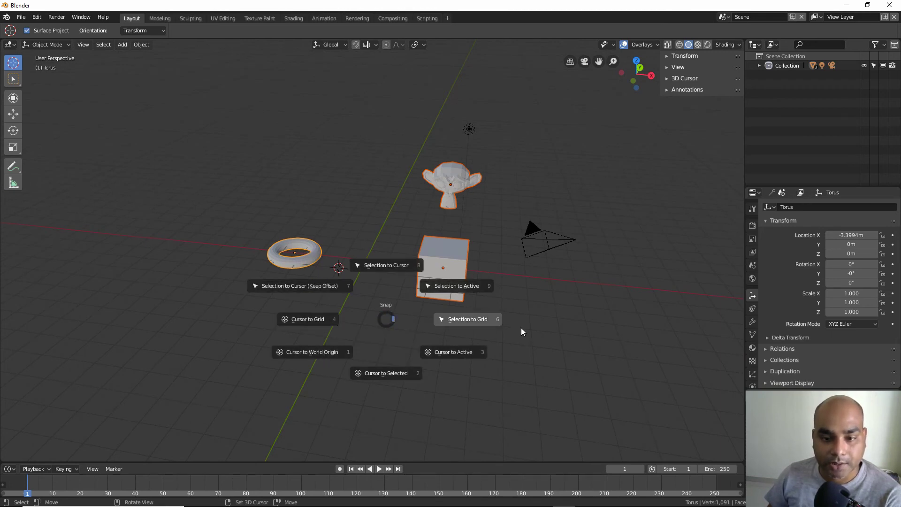
key("Escape")
middle_click_drag(350, 290, 338, 258)
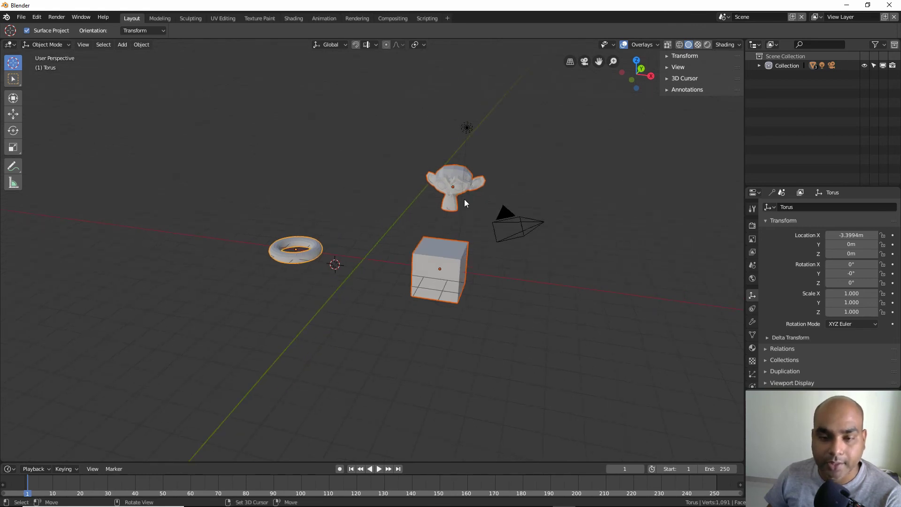
scroll(349, 246, "up", 3)
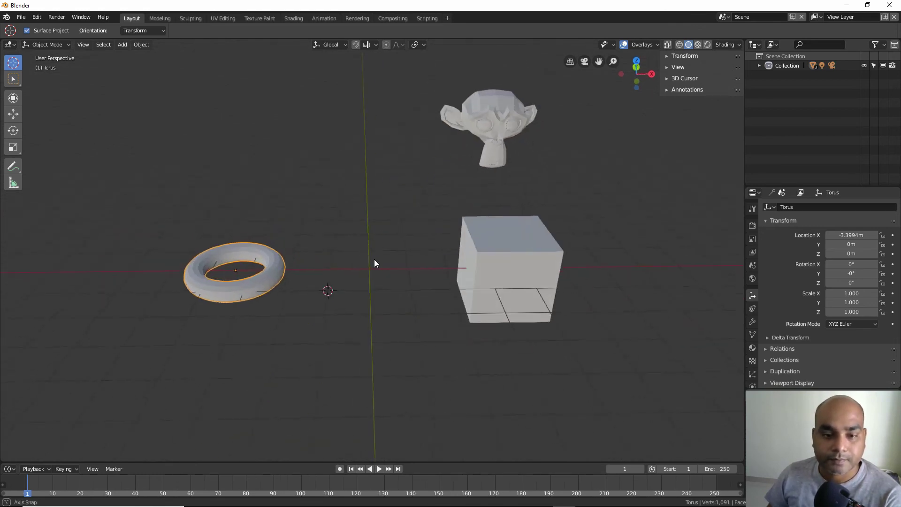
middle_click_drag(349, 262, 374, 288)
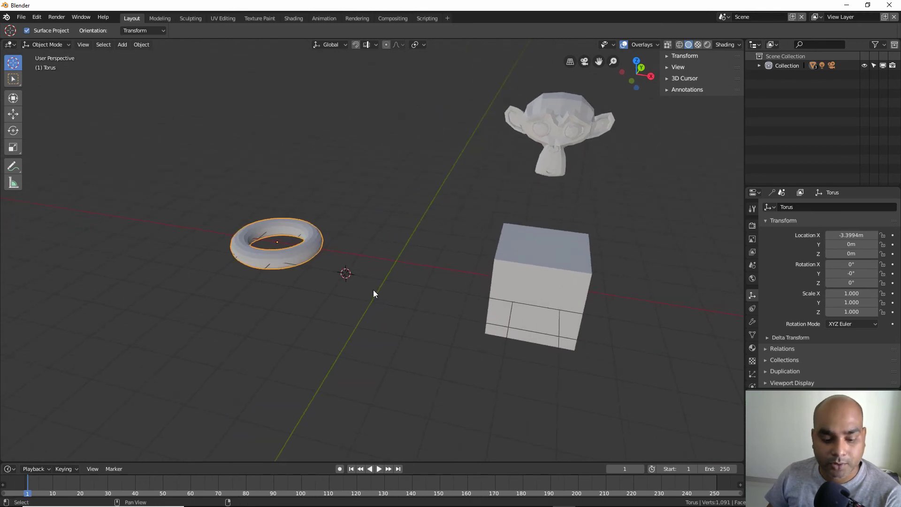
key("shift+s")
left_click(297, 326)
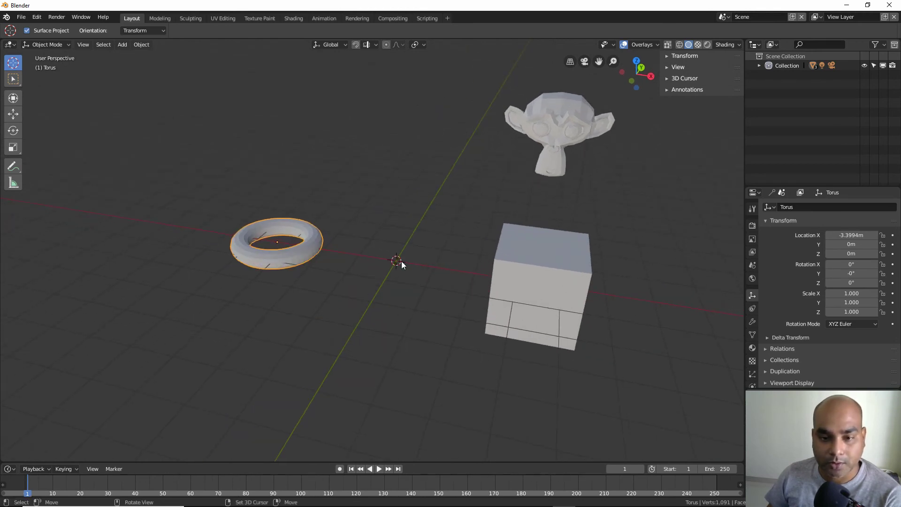
middle_click_drag(409, 276, 374, 298)
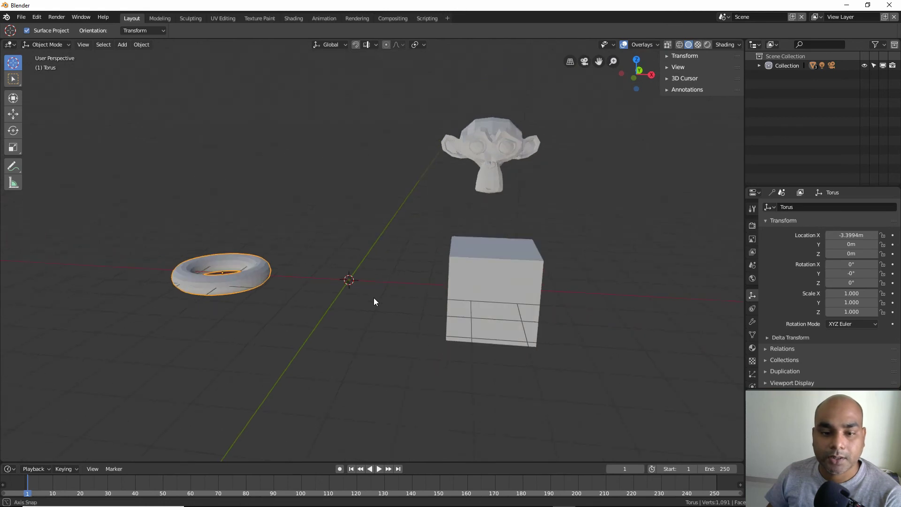
key("shift+s")
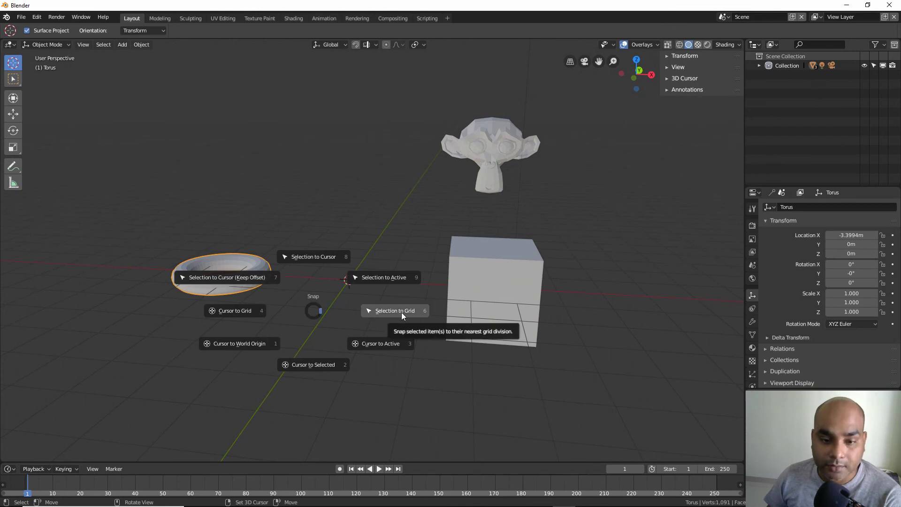
left_click(326, 310)
mouse_move(329, 313)
middle_mouse_down()
mouse_move(264, 301)
mouse_move(298, 307)
middle_mouse_up()
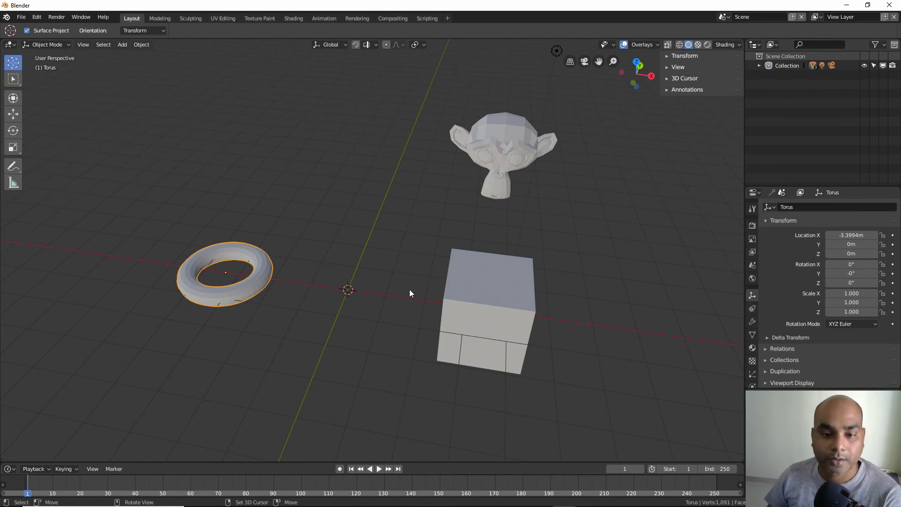
Enable the Move tool, switch to top view, and keep the 3D cursor at the world origin.
right_click(267, 283)
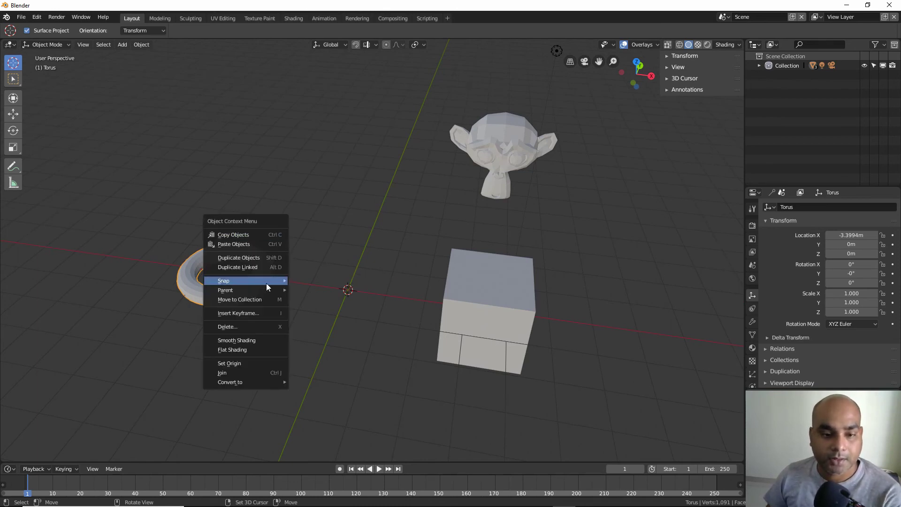
middle_click_drag(400, 206, 310, 234)
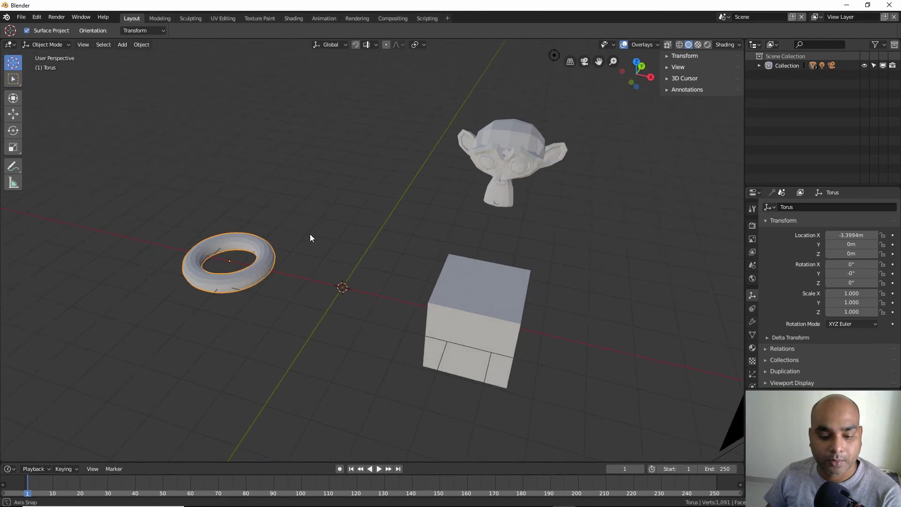
left_click(14, 114)
key("KP_7")
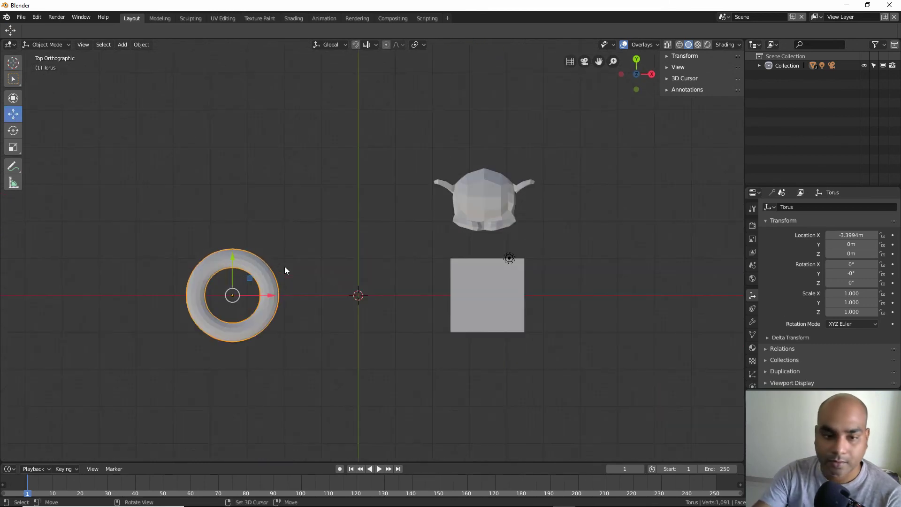
right_click(307, 232, "shift")
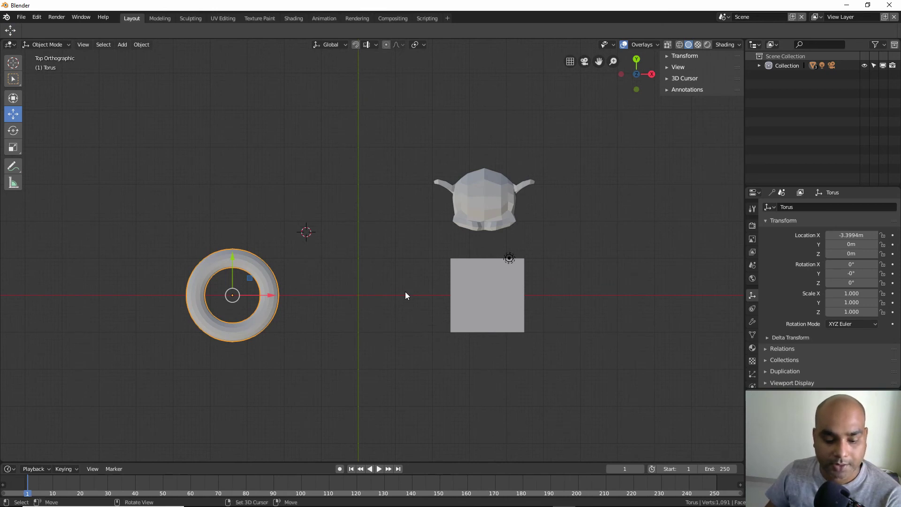
key("shift+s")
left_click(340, 322)
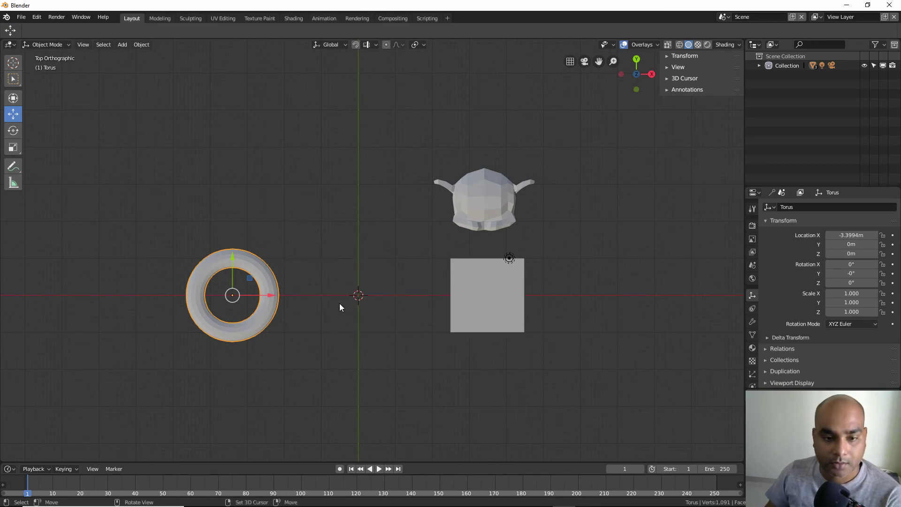
Drag the torus off the X axis and snap it to the grid at X -1 m, Y 2 m.
mouse_move(244, 296)
left_mouse_down()
mouse_move(254, 237)
mouse_move(337, 231)
left_mouse_up()
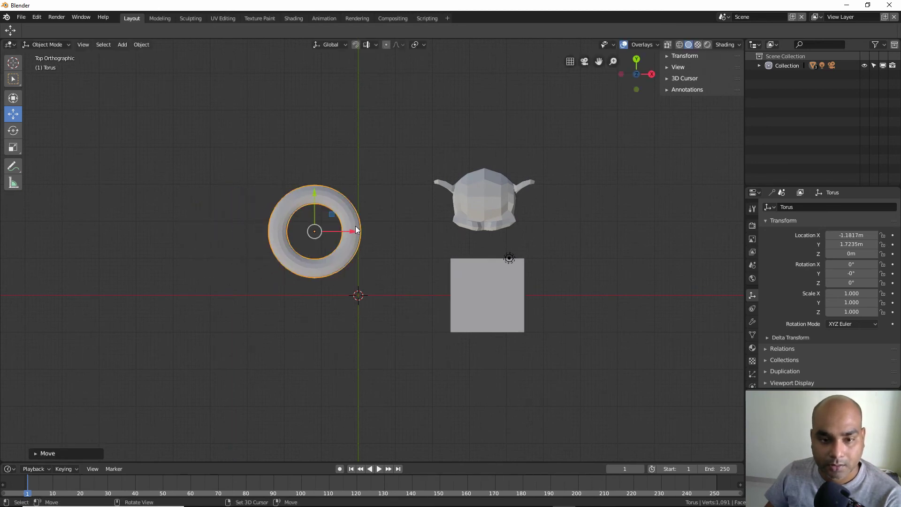
key("shift+s")
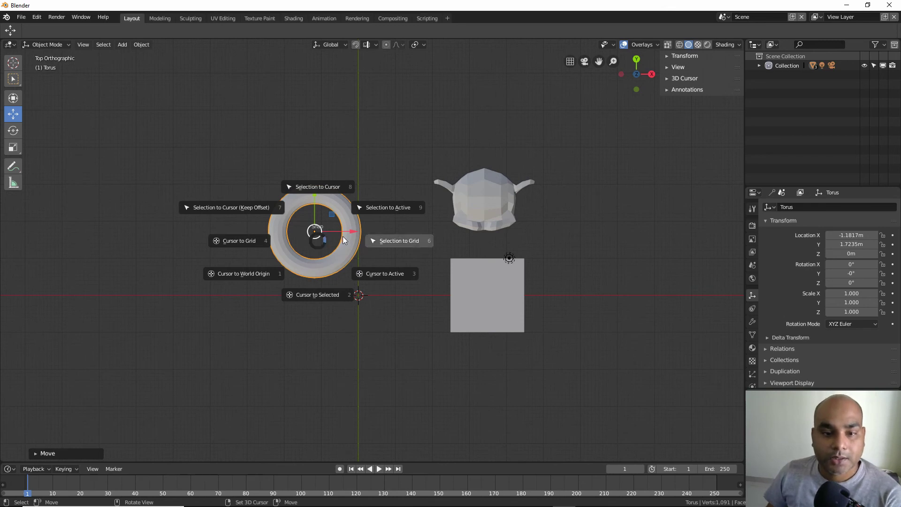
left_click(396, 240)
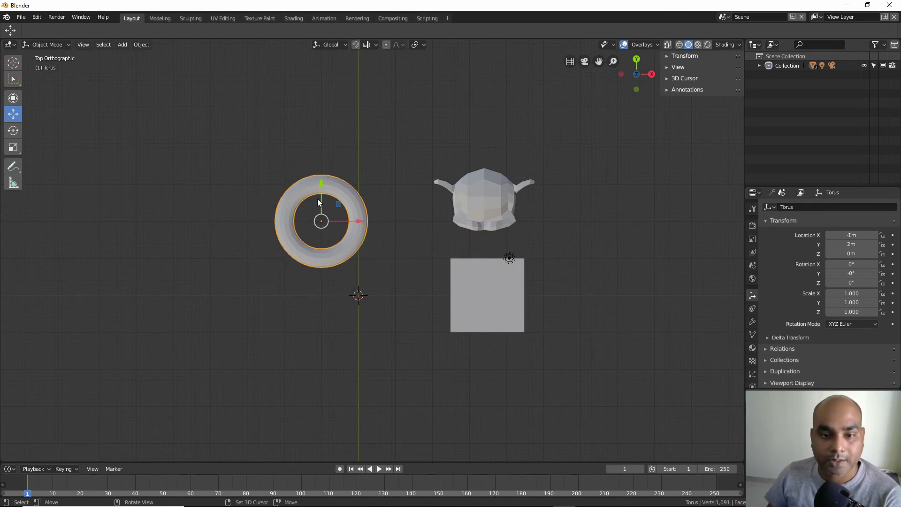
mouse_move(426, 367)
middle_mouse_down()
mouse_move(400, 300)
mouse_move(409, 304)
middle_mouse_up()
Right-click to place the 3D cursor at a few spots in empty space near Suzanne.
key("shift+s")
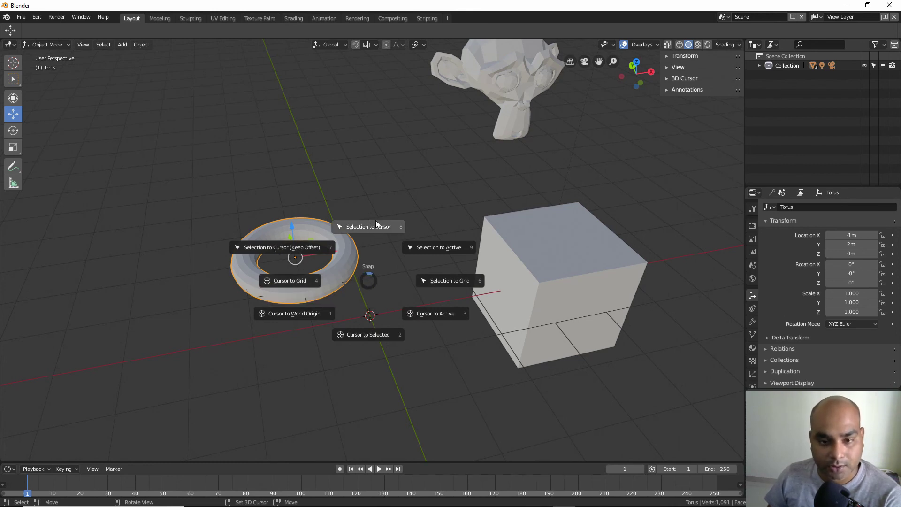
left_click(368, 279)
mouse_move(368, 278)
middle_mouse_down()
mouse_move(367, 269)
mouse_move(170, 196)
middle_mouse_up()
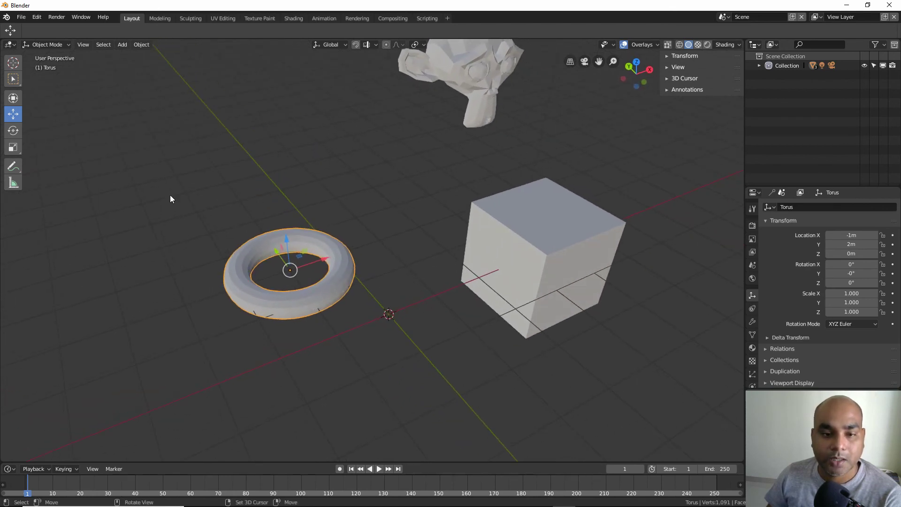
right_click(163, 163, "shift")
right_click(348, 136, "shift")
right_click(176, 141, "shift")
Snap the torus to the 3D cursor at two right-clicked spots with Selection to Cursor.
right_click(415, 136, "shift")
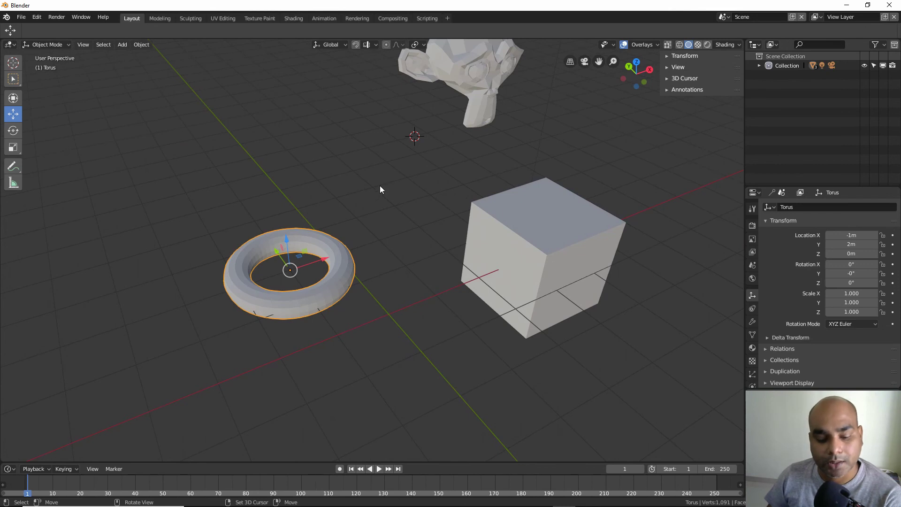
middle_click_drag(380, 185, 374, 199)
key("shift+s")
left_click(374, 144)
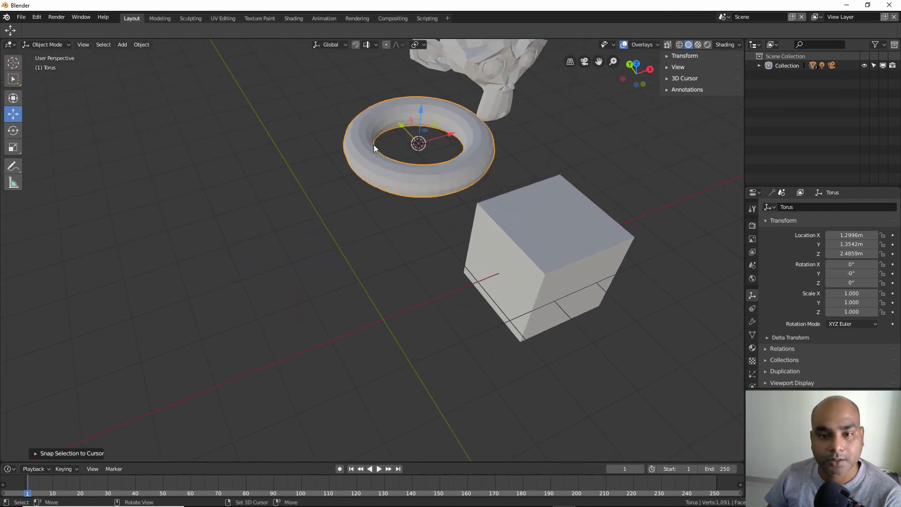
right_click(152, 227, "shift")
key("shift+s")
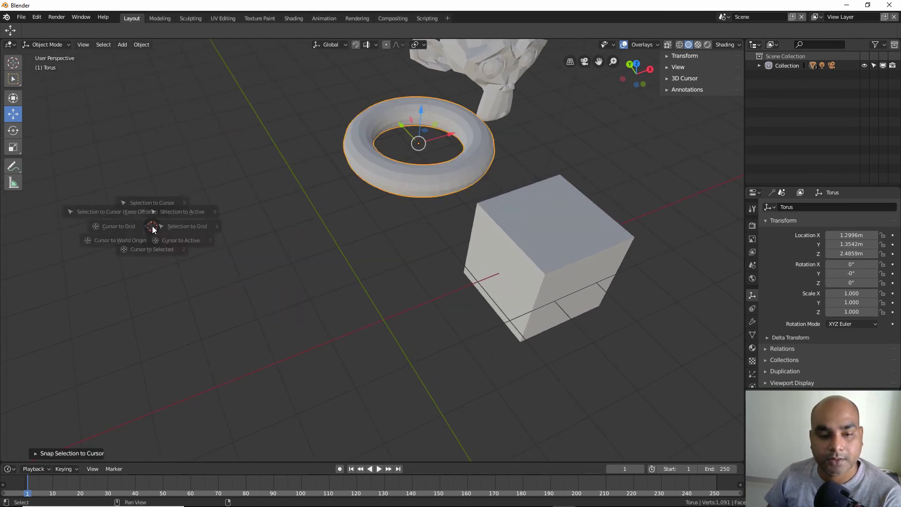
left_click(148, 163)
Place the 3D cursor on the cube's top and snap the torus there, cancelling an accidental bend.
right_click(542, 210, "shift")
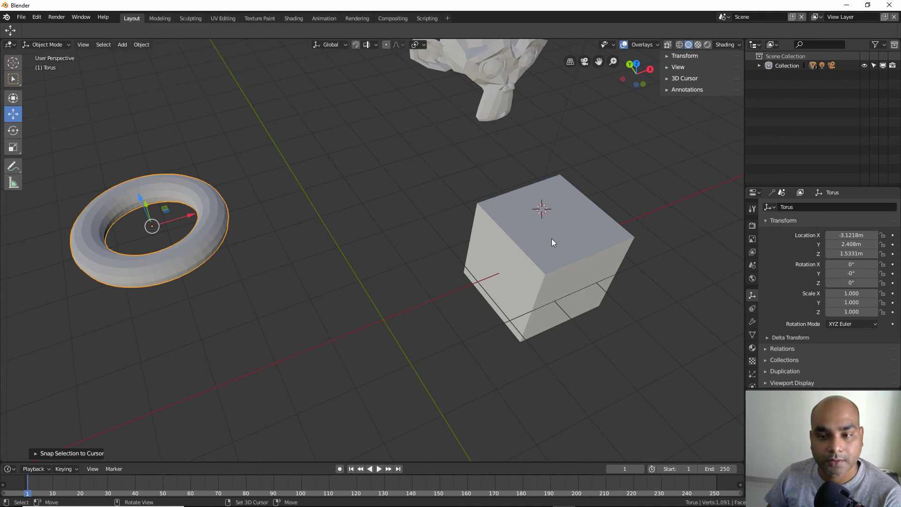
key("shift+w")
right_click(551, 238)
key("shift+s")
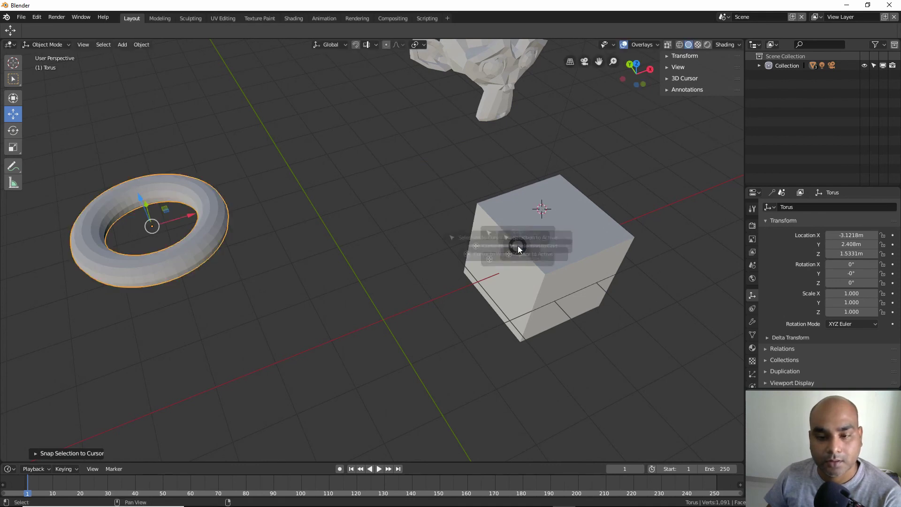
left_click(519, 192)
middle_click_drag(562, 264, 355, 303)
Return the 3D cursor to the world origin and snap the torus onto it.
key("shift+s")
left_click(277, 340)
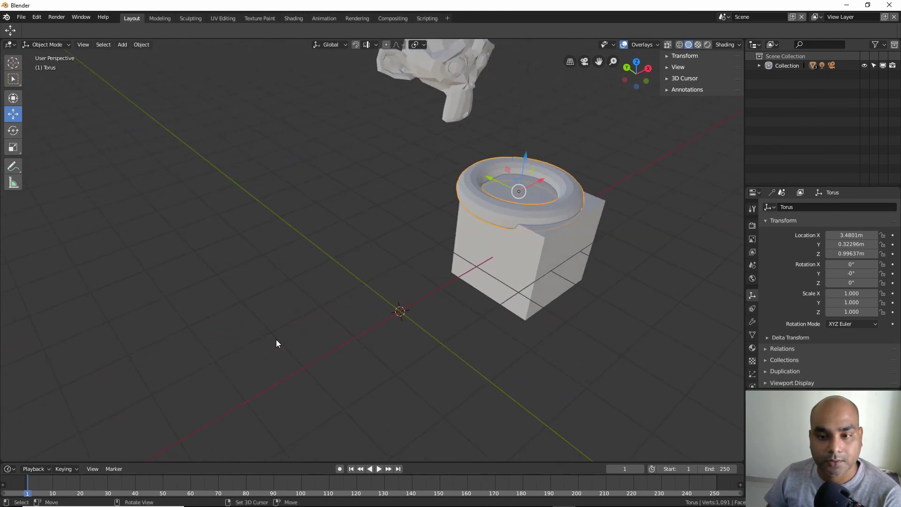
key("shift+s")
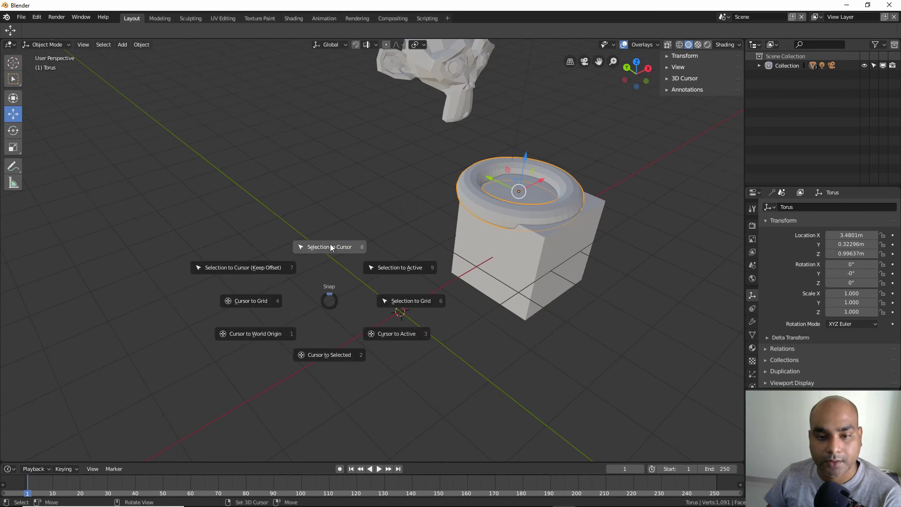
left_click(331, 243)
mouse_move(392, 339)
middle_mouse_down()
mouse_move(457, 341)
mouse_move(469, 323)
mouse_move(445, 320)
middle_mouse_up()
key("shift+s")
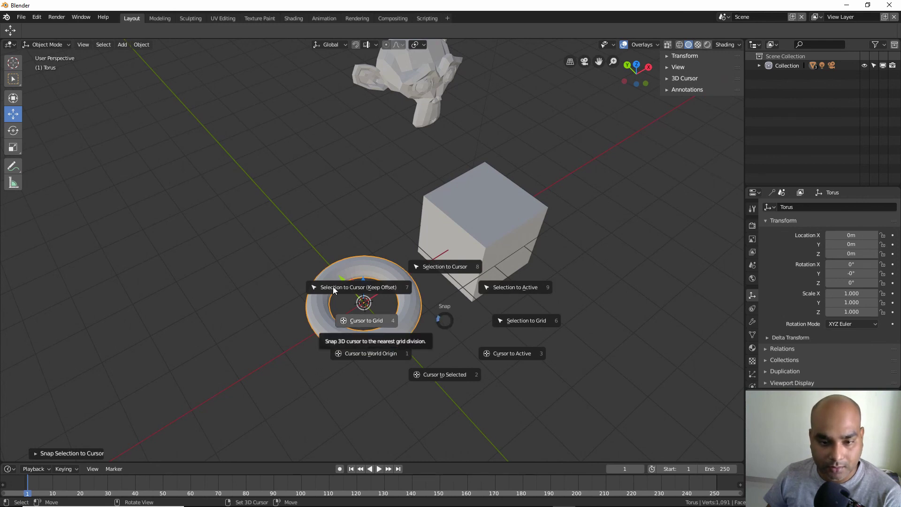
Grab the torus with G and drop it at a new spot on the left.
left_click(444, 323)
mouse_move(443, 324)
middle_mouse_down()
mouse_move(404, 320)
mouse_move(396, 301)
middle_mouse_up()
key("g")
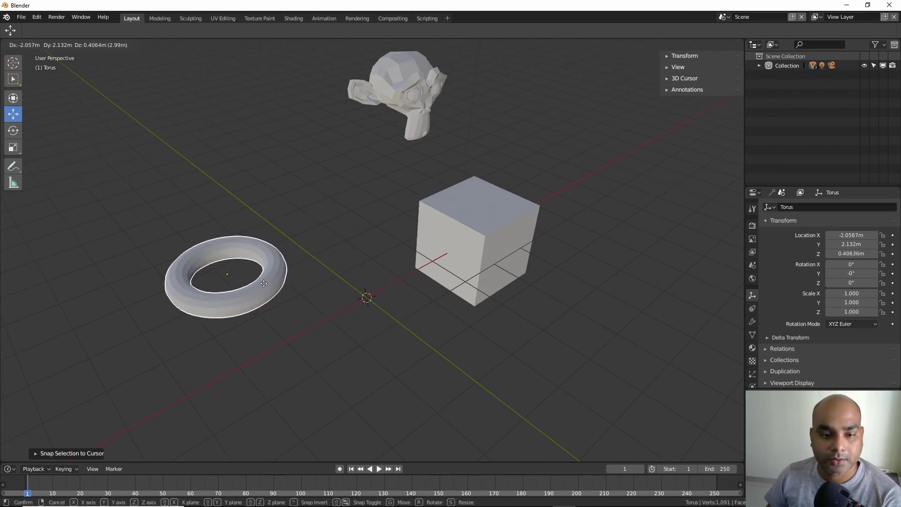
right_click(253, 291)
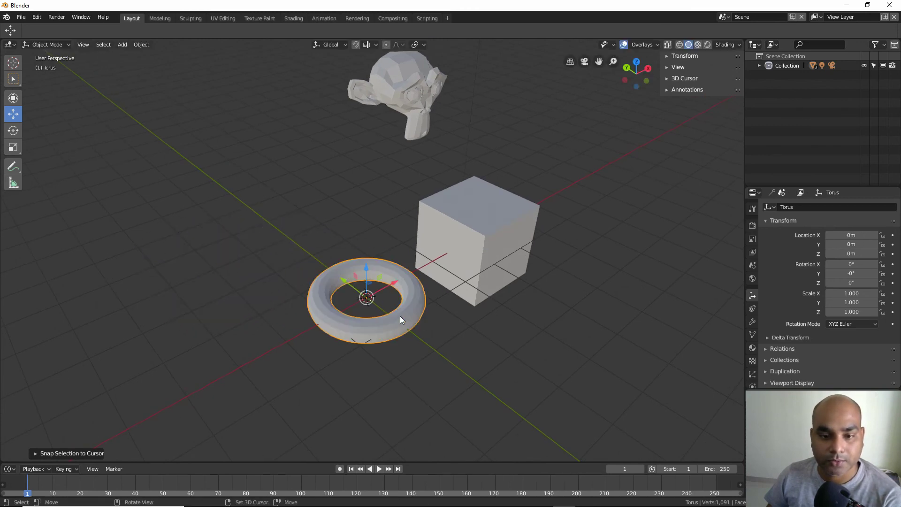
key("g")
left_click(231, 307)
mouse_move(231, 308)
middle_mouse_down()
mouse_move(292, 339)
mouse_move(282, 333)
mouse_move(296, 326)
middle_mouse_up()
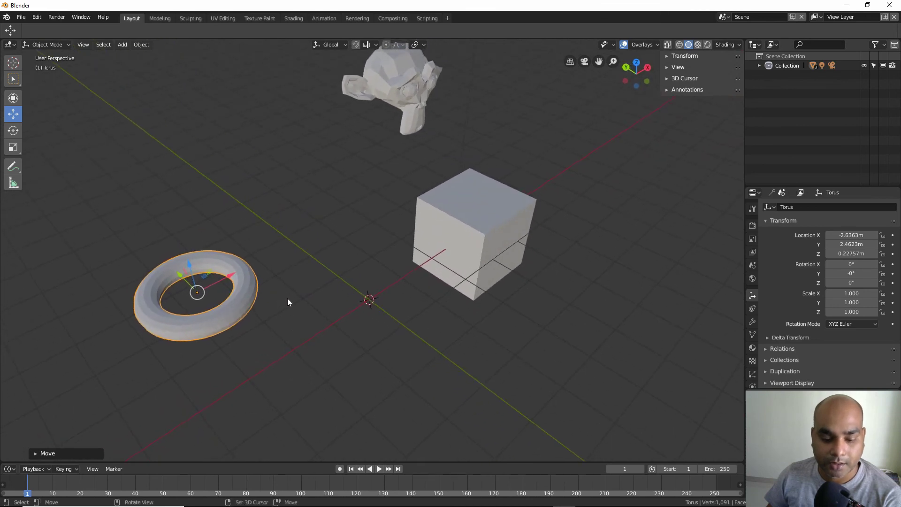
Snap the torus back onto the 3D cursor at the origin and inspect the snap settings.
key("shift+s")
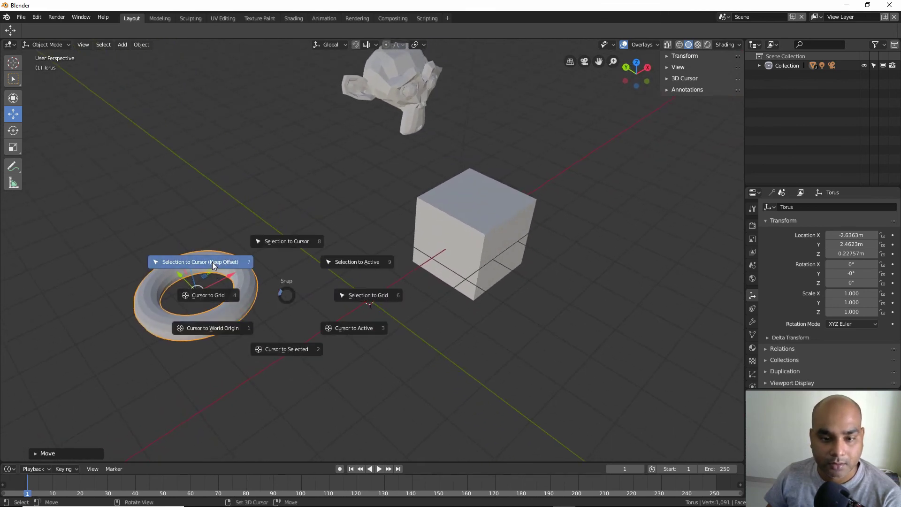
left_click(212, 262)
middle_click_drag(412, 320, 412, 300)
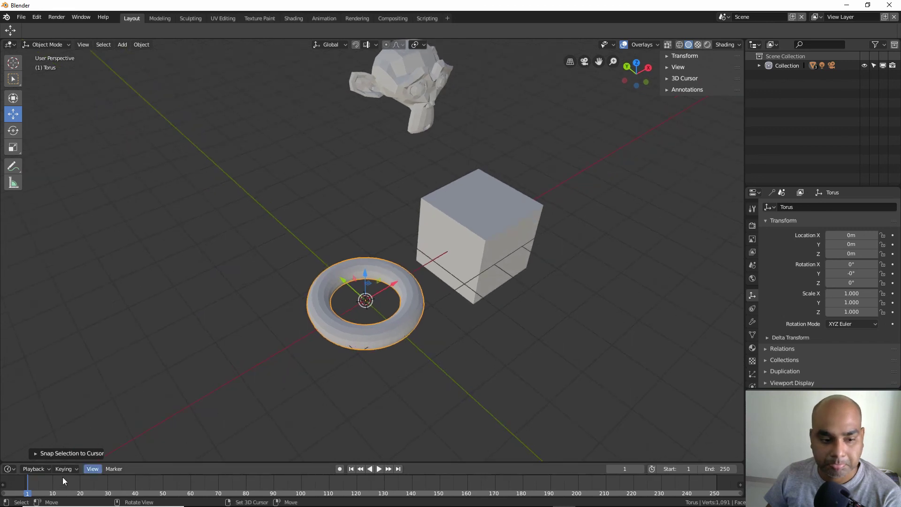
left_click(36, 453)
left_click(38, 438)
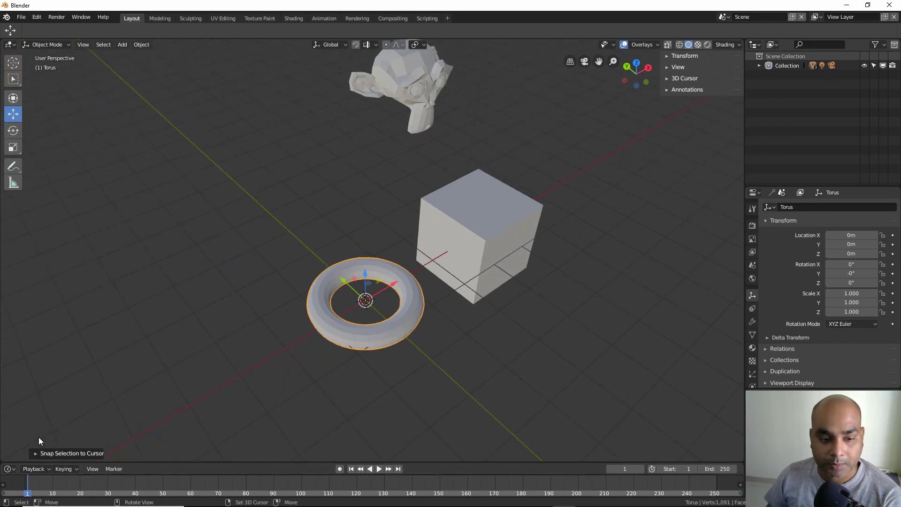
middle_click_drag(423, 315, 417, 322)
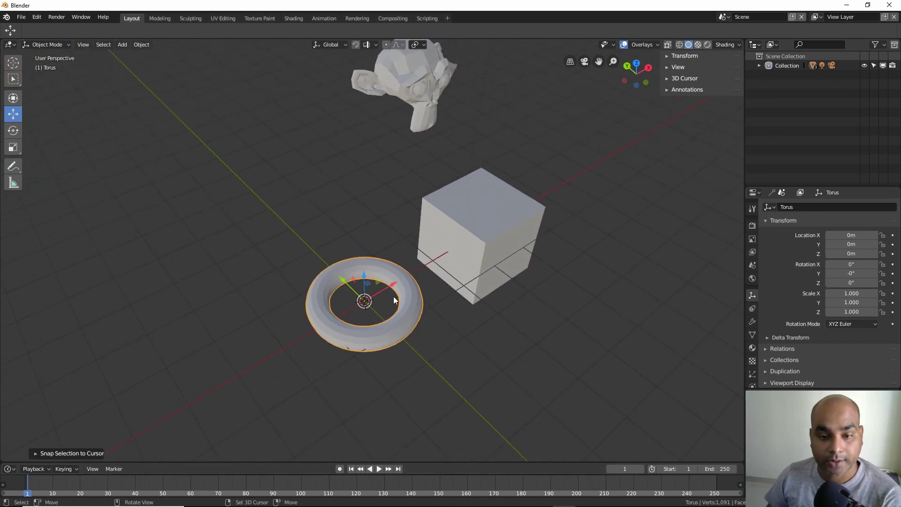
Move the torus to X -2.5259 m, Y 3.2752 m, Z 1.0744 m, then select Suzanne and the cube.
left_click_drag(394, 297, 206, 227)
middle_click_drag(280, 247, 281, 242)
key("shift+s")
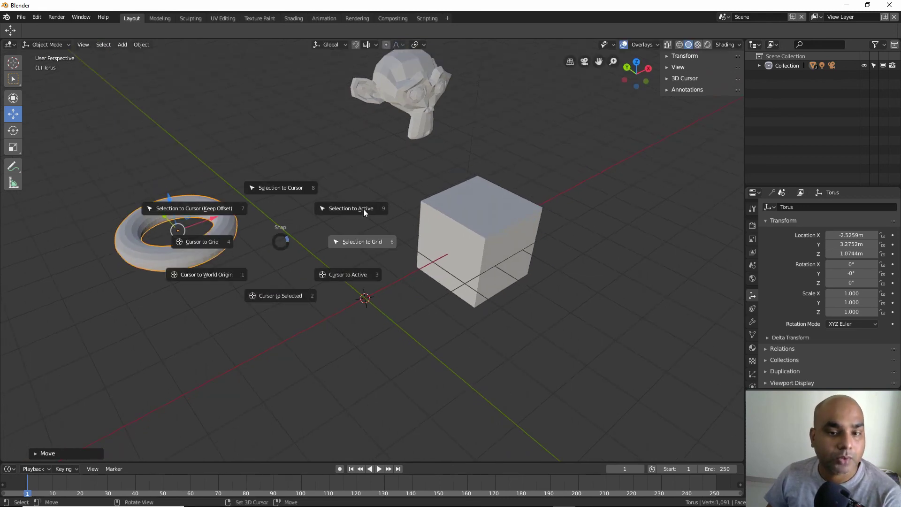
left_click(287, 235)
middle_click_drag(299, 257, 309, 249)
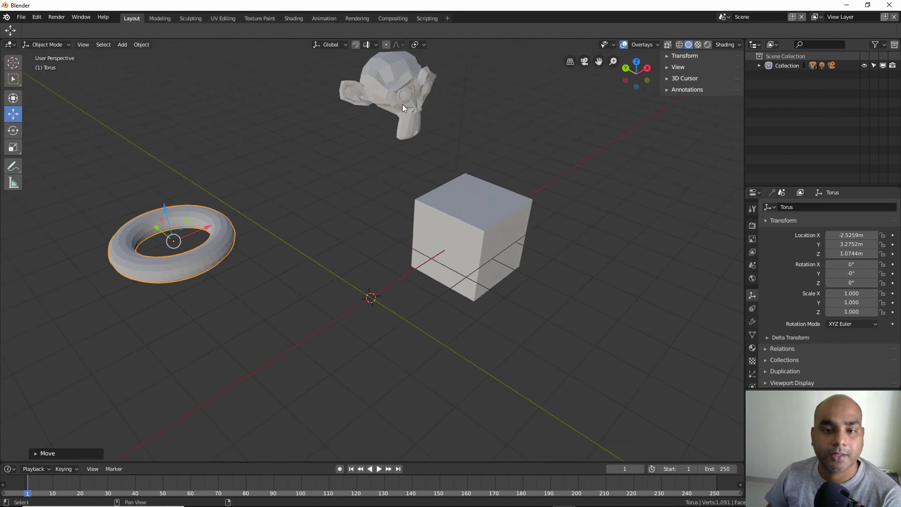
left_click(402, 104, "shift")
left_click(440, 235, "shift")
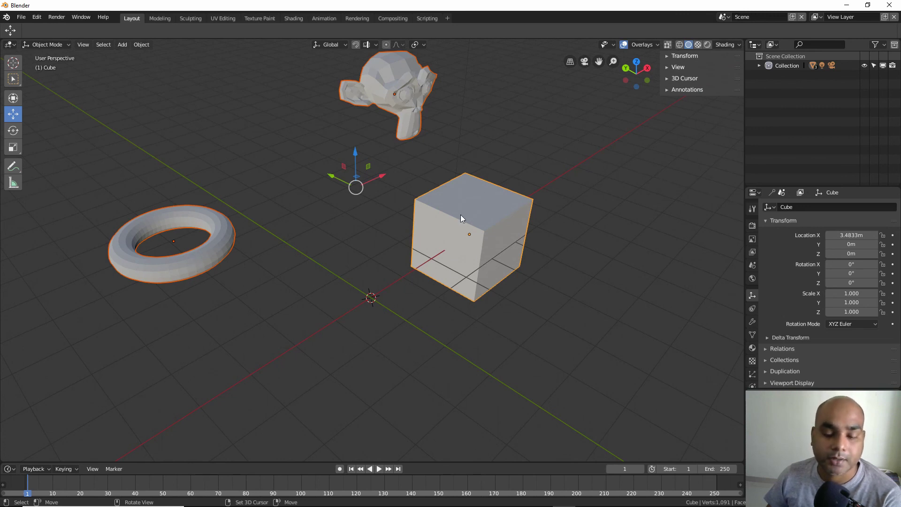
Snap the torus and Suzanne to the active cube's location (X 3.4833 m), then orbit to inspect the overlap.
key("shift+s")
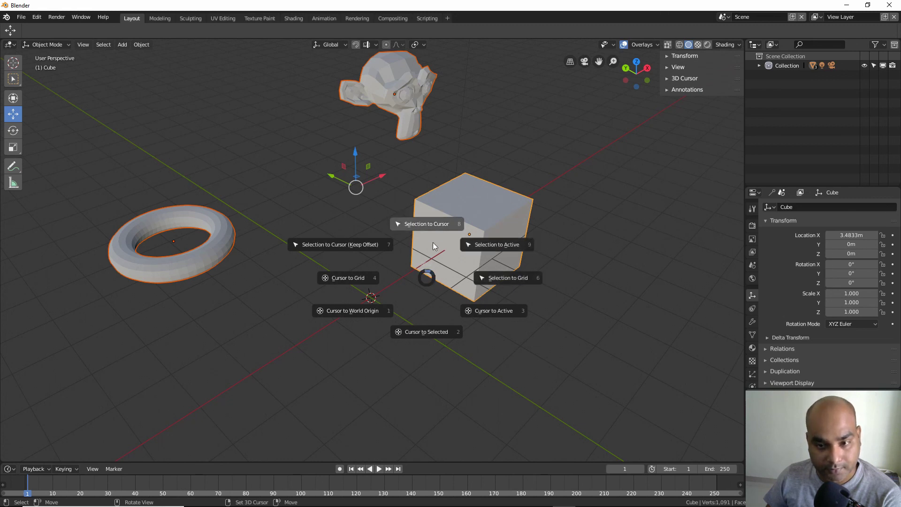
left_click(501, 244)
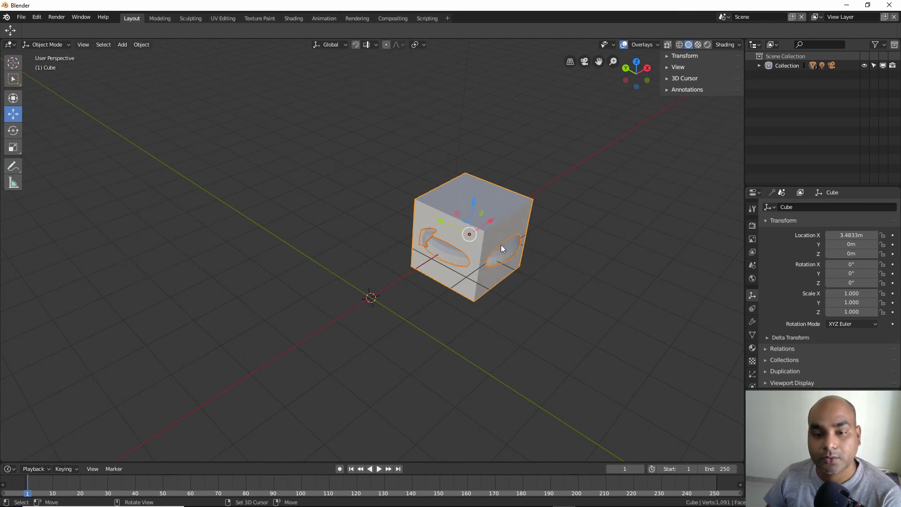
middle_click_drag(547, 297, 518, 244)
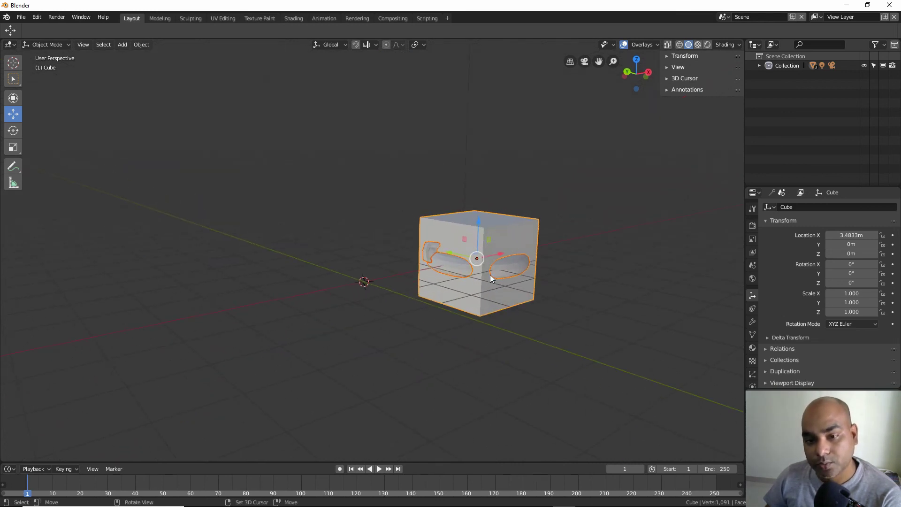
middle_click_drag(491, 292, 443, 191)
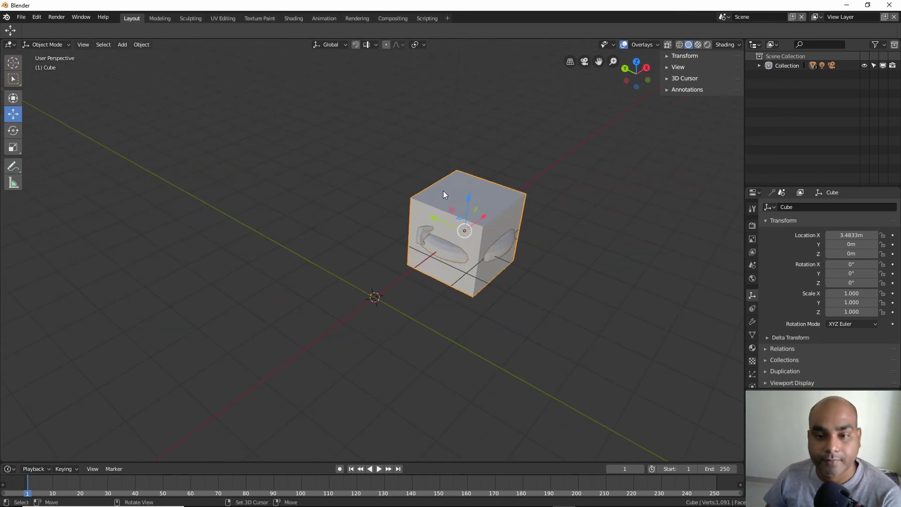
View the overlapping objects in wireframe, then return the viewport to solid shading.
key("z")
left_click(438, 267)
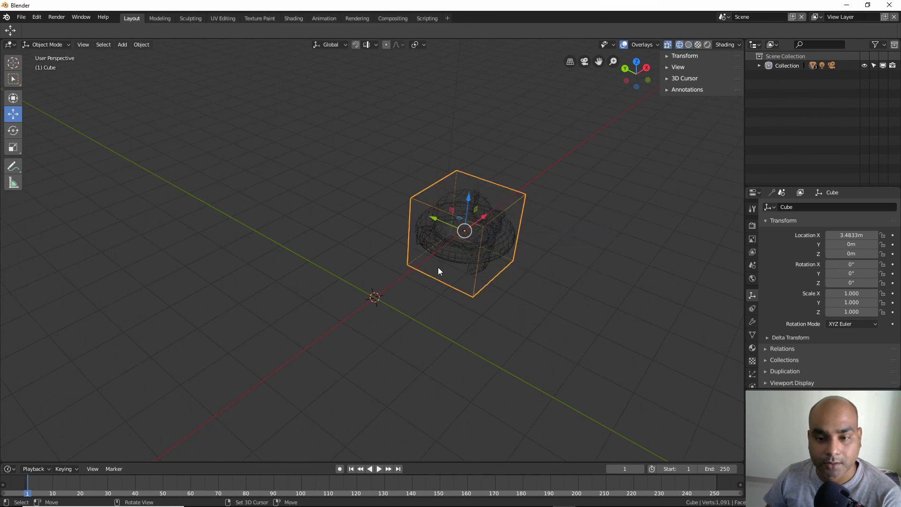
mouse_move(469, 264)
middle_mouse_down()
mouse_move(494, 228)
mouse_move(521, 245)
middle_mouse_up()
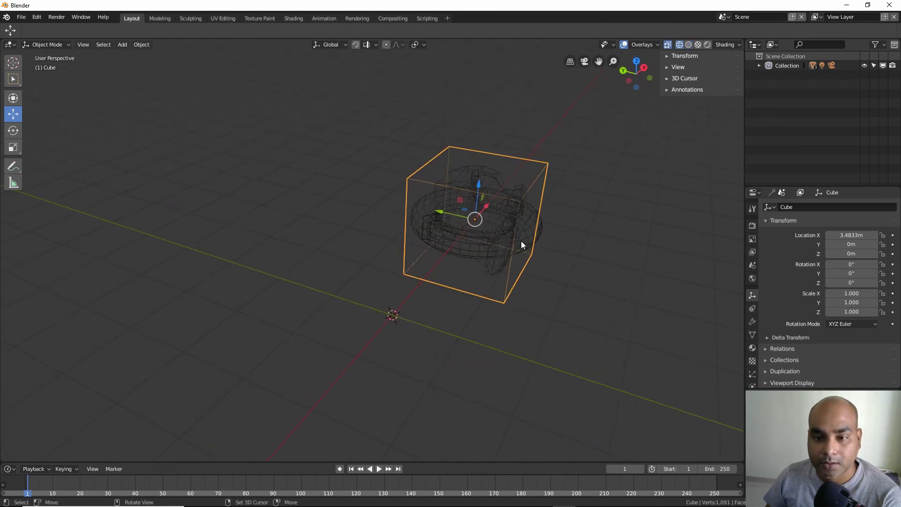
middle_click_drag(494, 201, 489, 258)
key("z")
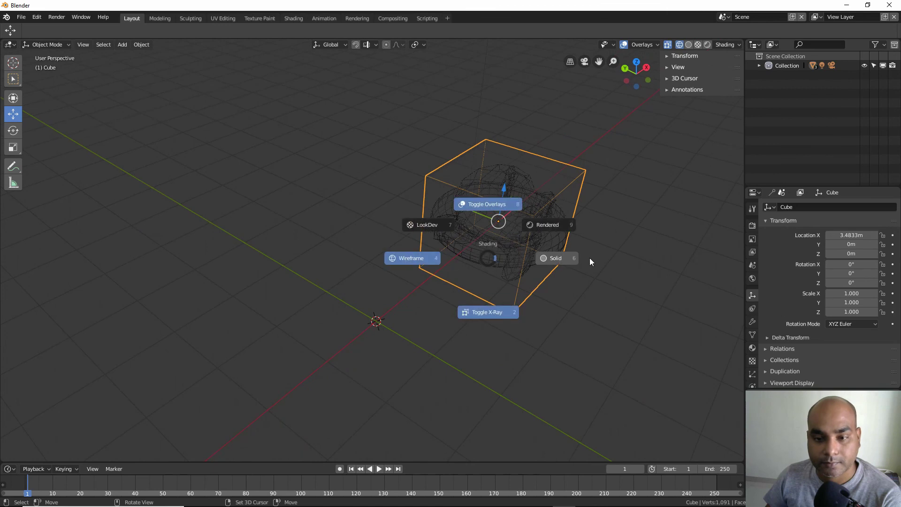
left_click(590, 259)
Move the cube -3.4833 along X and slide the torus along Y beside Suzanne.
type("gx-3.4833")
key("Return")
left_click(527, 251)
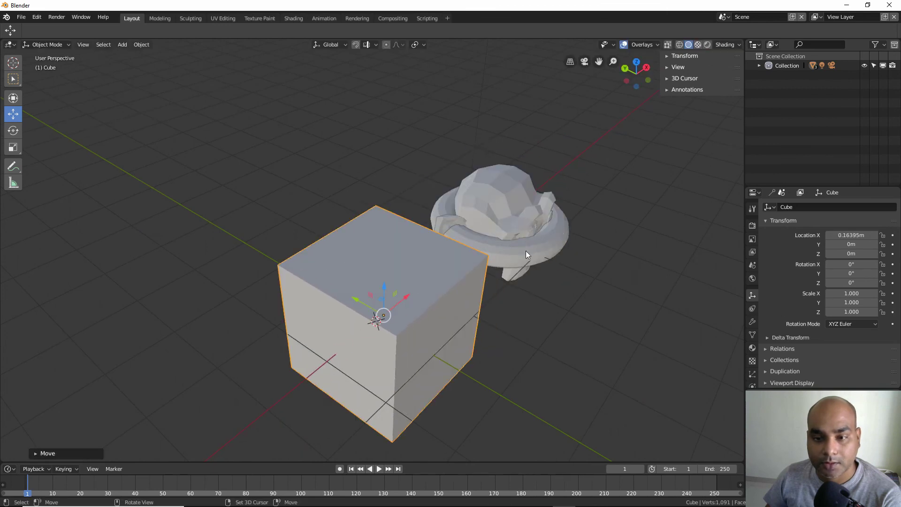
left_click_drag(466, 211, 363, 211)
mouse_move(363, 211)
middle_mouse_down()
mouse_move(476, 289)
mouse_move(478, 277)
mouse_move(451, 277)
middle_mouse_up()
Reposition the 3D cursor onto empty spots in the viewport.
key("shift+s")
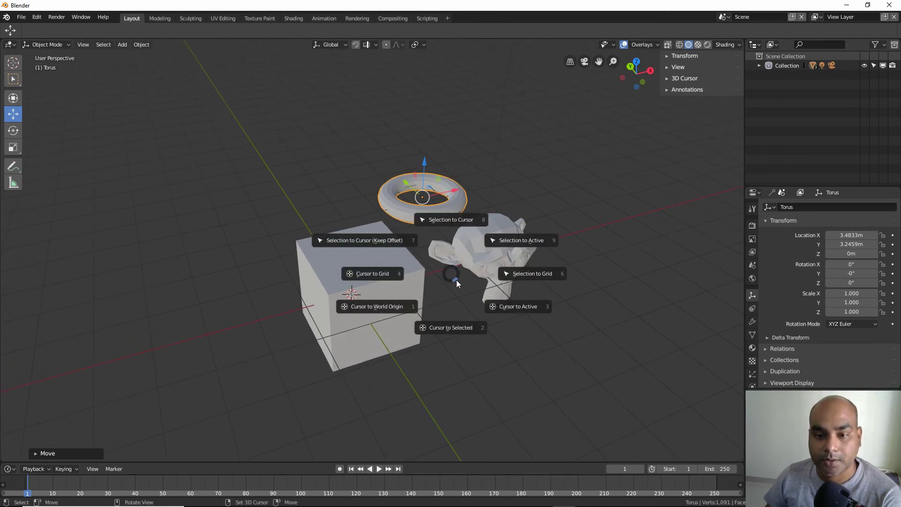
key("Escape")
mouse_move(465, 286)
middle_mouse_down()
mouse_move(419, 271)
mouse_move(452, 280)
mouse_move(421, 279)
mouse_move(401, 240)
middle_mouse_up()
key("shift+s")
key("Escape")
scroll(458, 281, "down", 2)
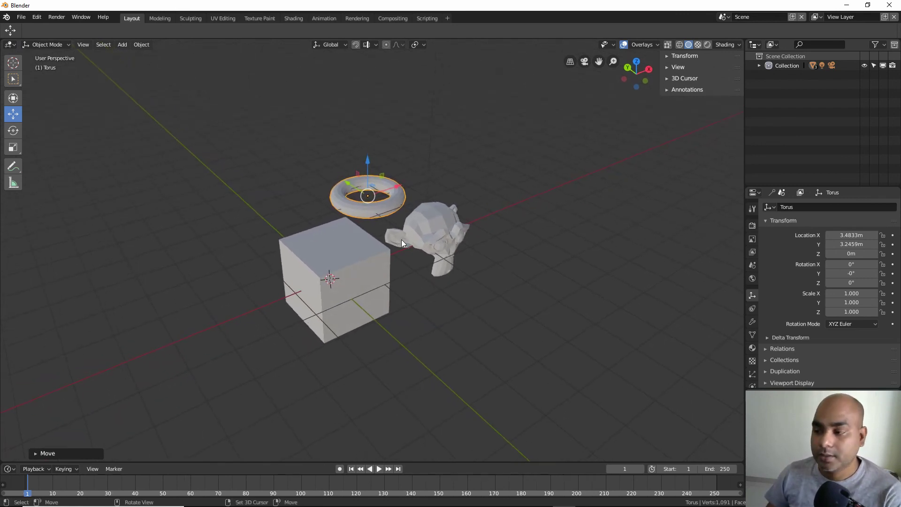
middle_click_drag(393, 205, 394, 210)
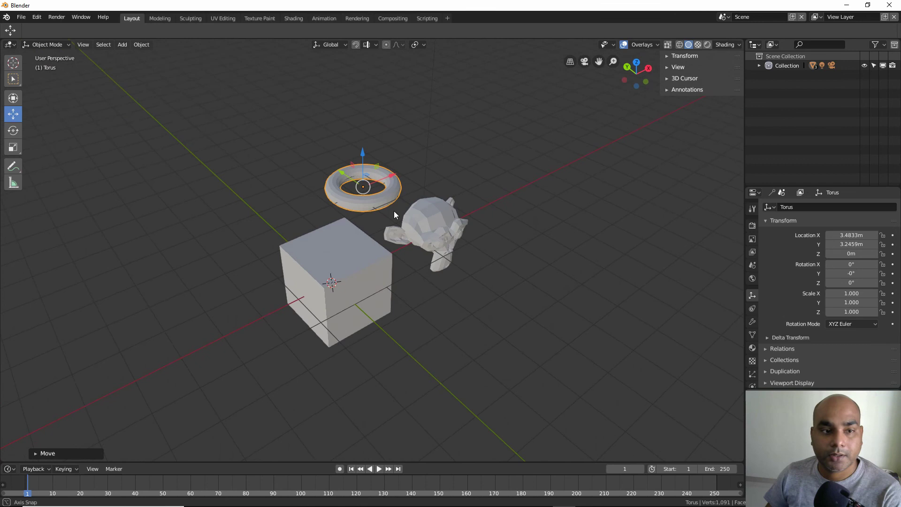
right_click(147, 182, "shift")
right_click(257, 134, "shift")
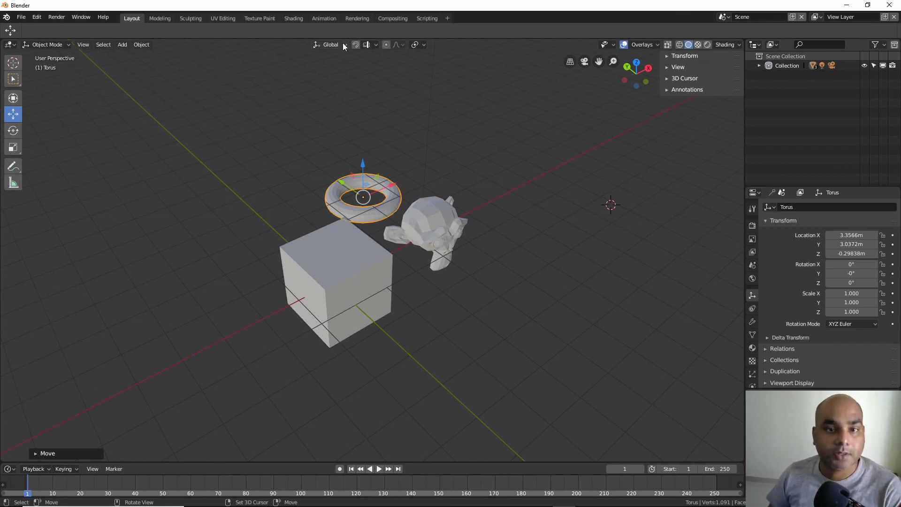
Activate the Cursor tool and browse its orientation options, leaving Global transform orientation.
left_click(14, 62)
left_click(162, 31)
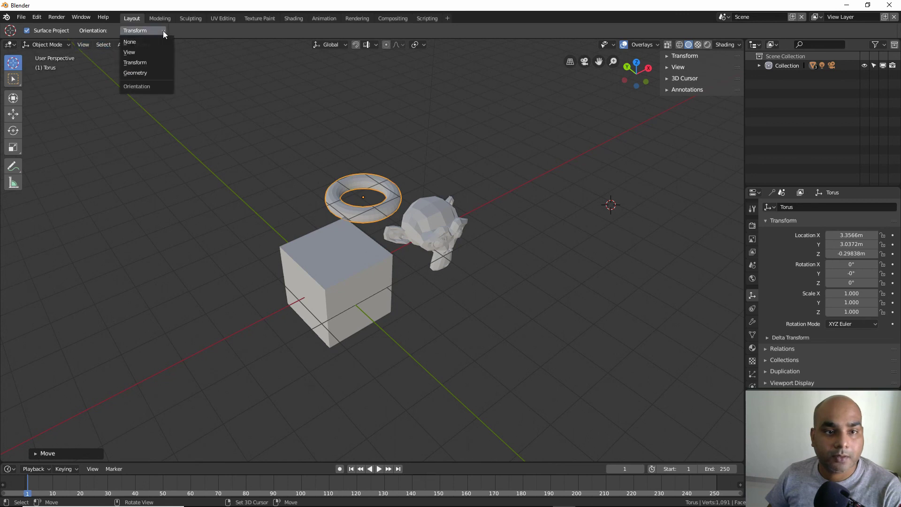
left_click(342, 47)
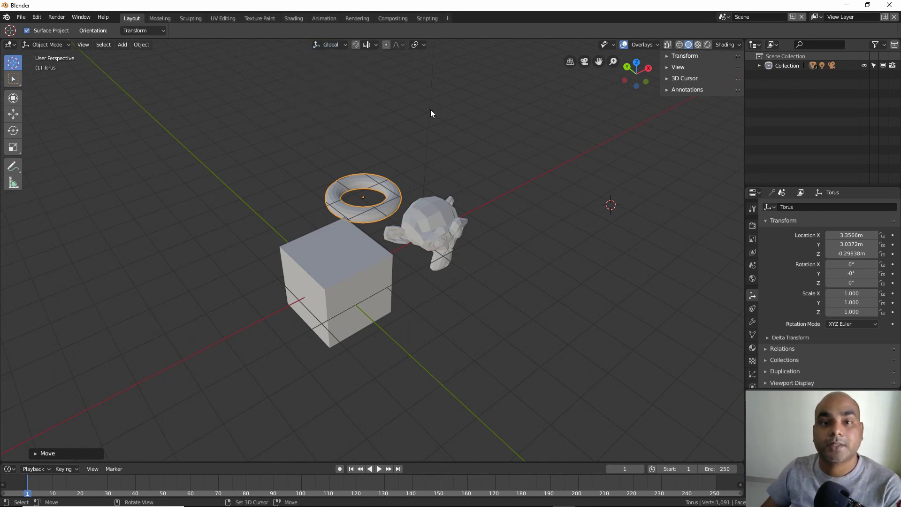
middle_click_drag(370, 138, 413, 185)
scroll(414, 182, "down", 2)
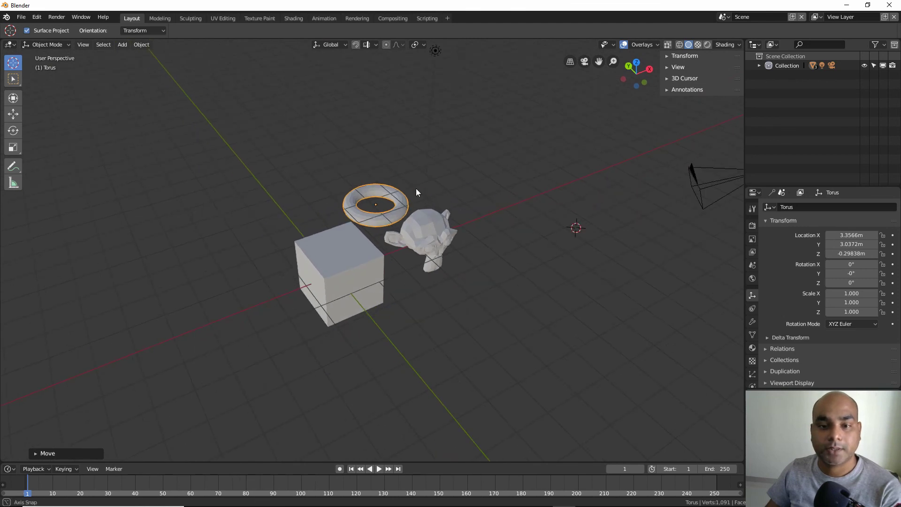